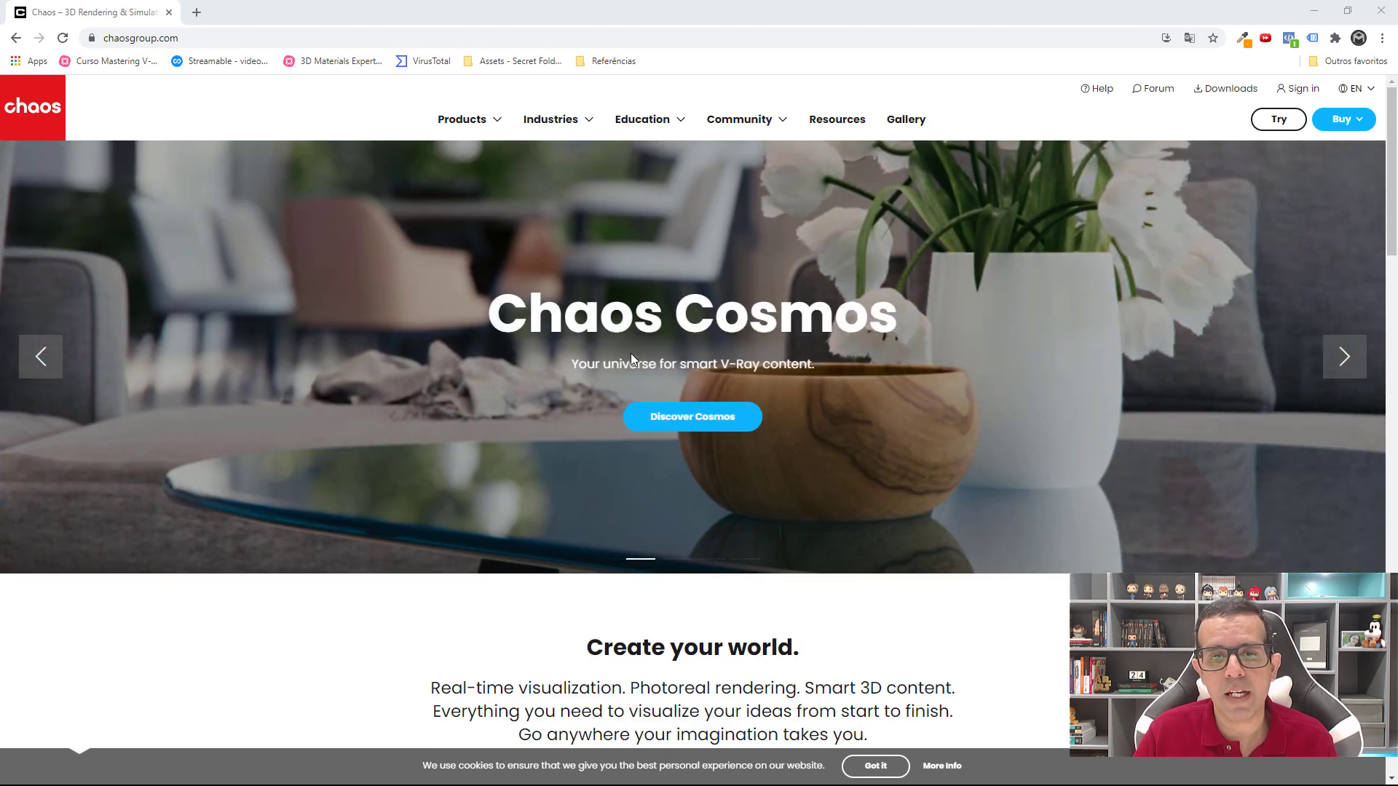
Open the Chaos Cosmos product page from the homepage's Discover Cosmos banner
click(679, 422)
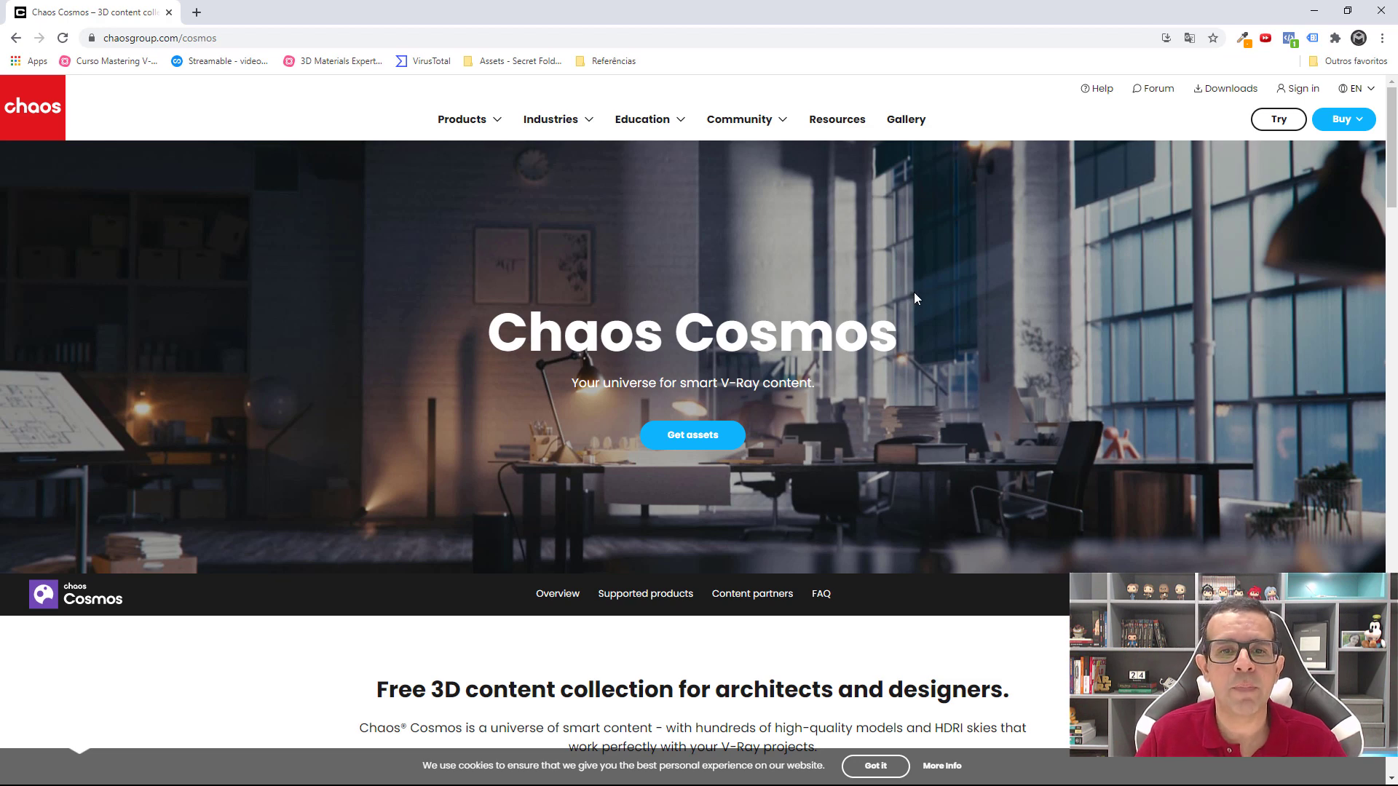
Scroll the Cosmos page down to the included-products and content-partners sections
scroll(942, 352, down, 2)
scroll(942, 352, down, 4)
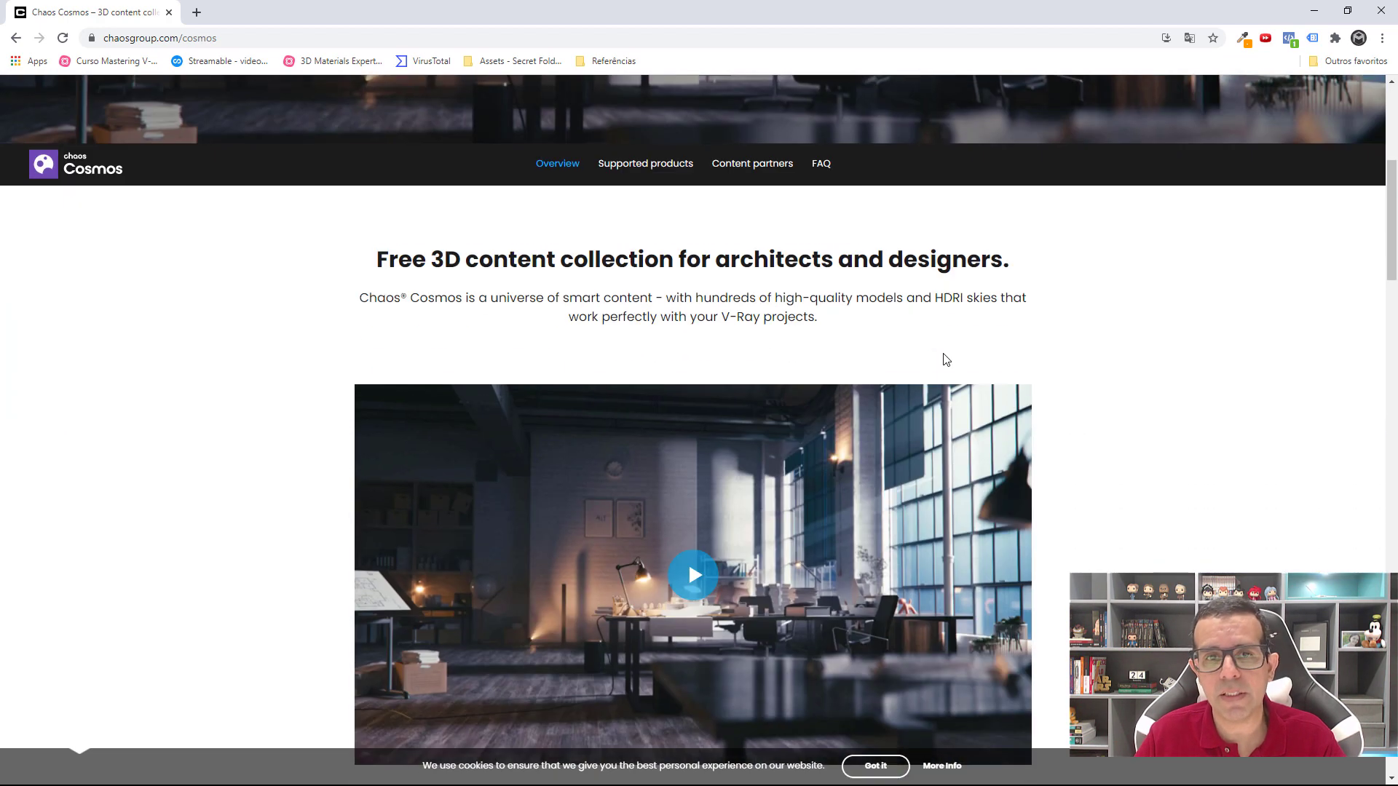
scroll(945, 359, up, 2)
scroll(945, 359, down, 4)
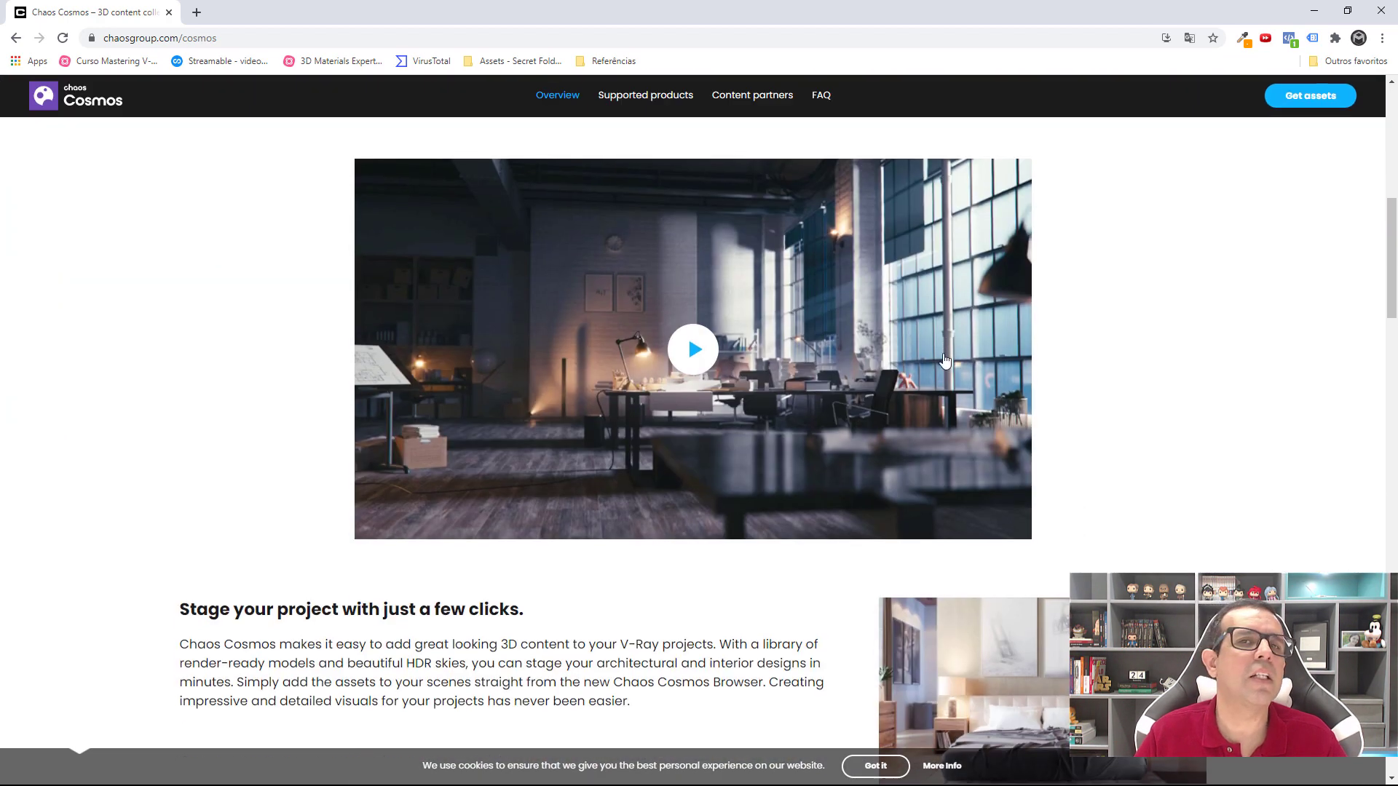
scroll(946, 359, down, 4)
scroll(945, 359, down, 4)
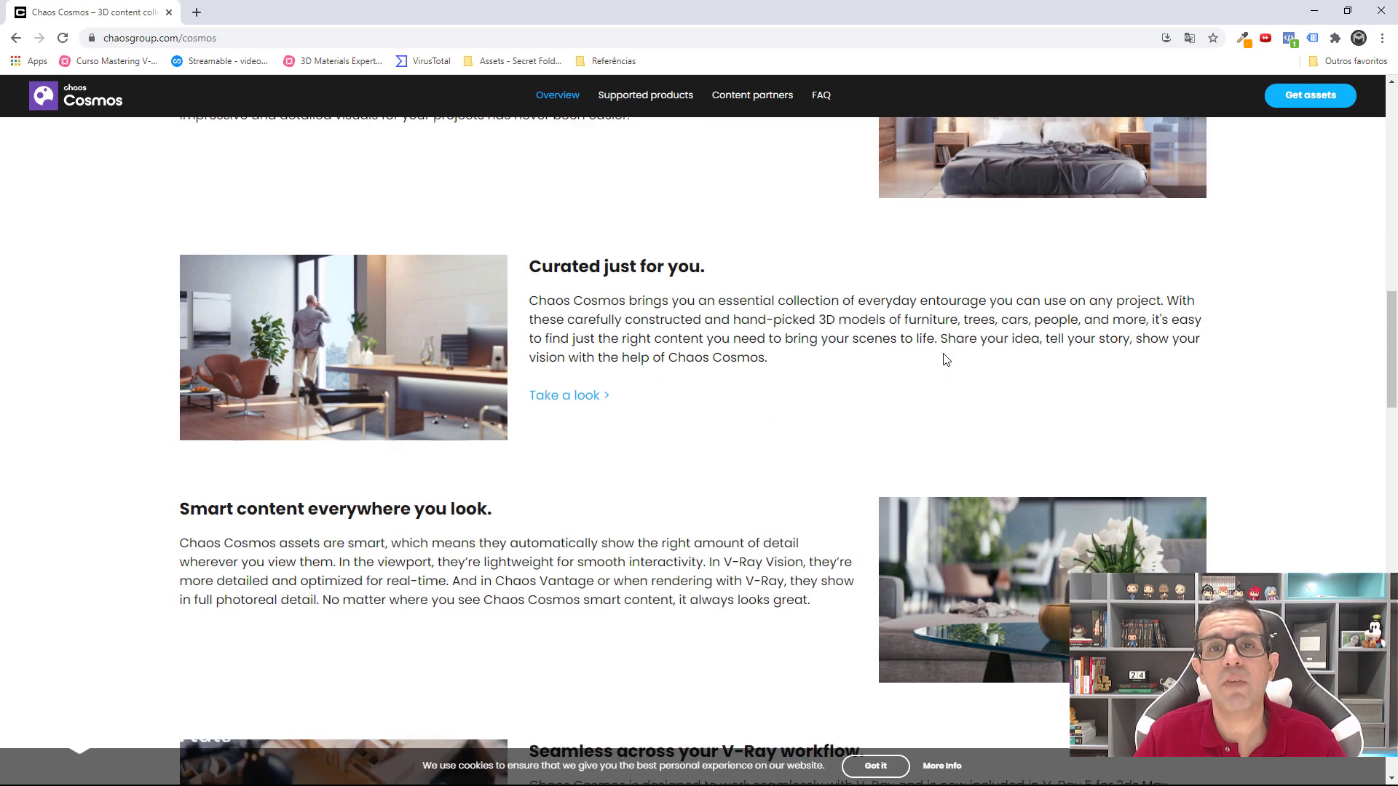
scroll(945, 359, down, 2)
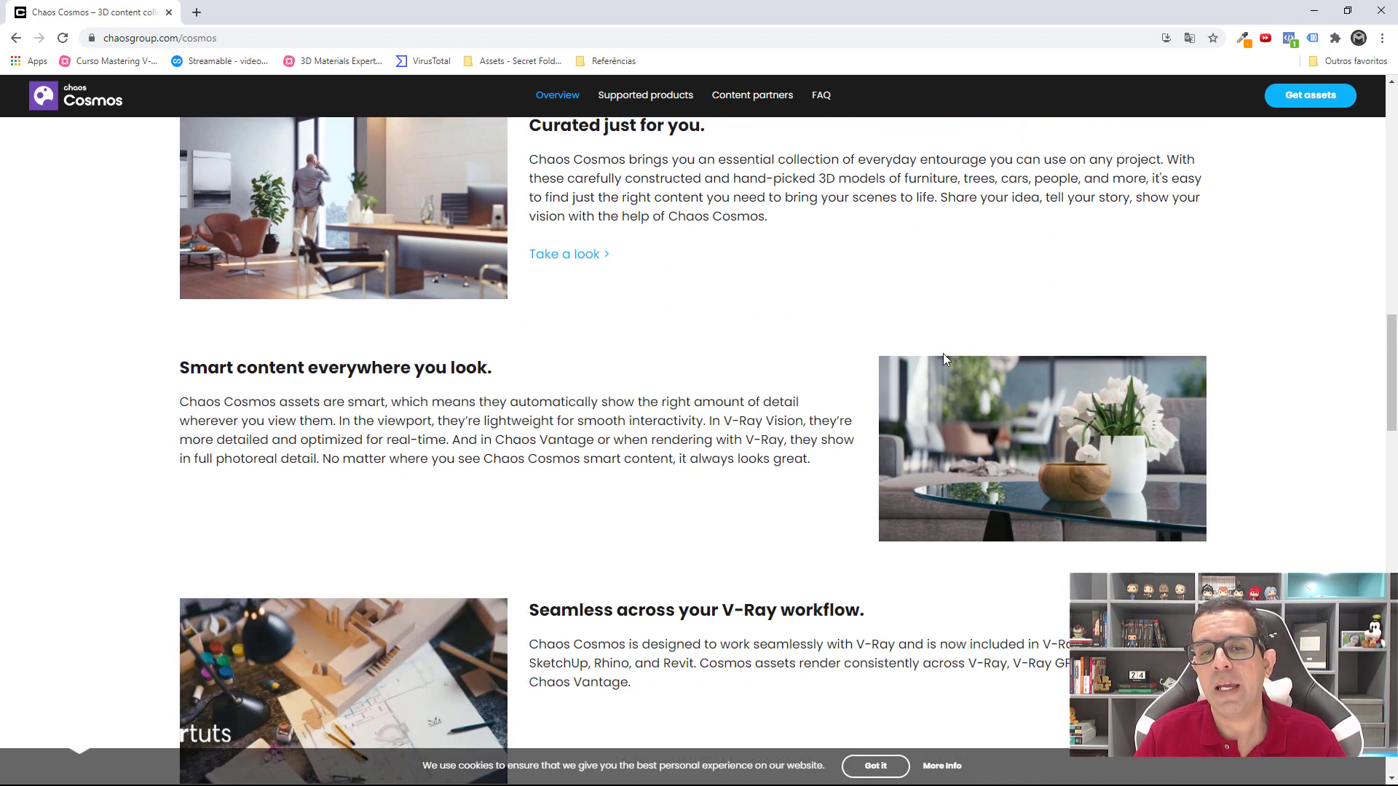
scroll(944, 359, down, 4)
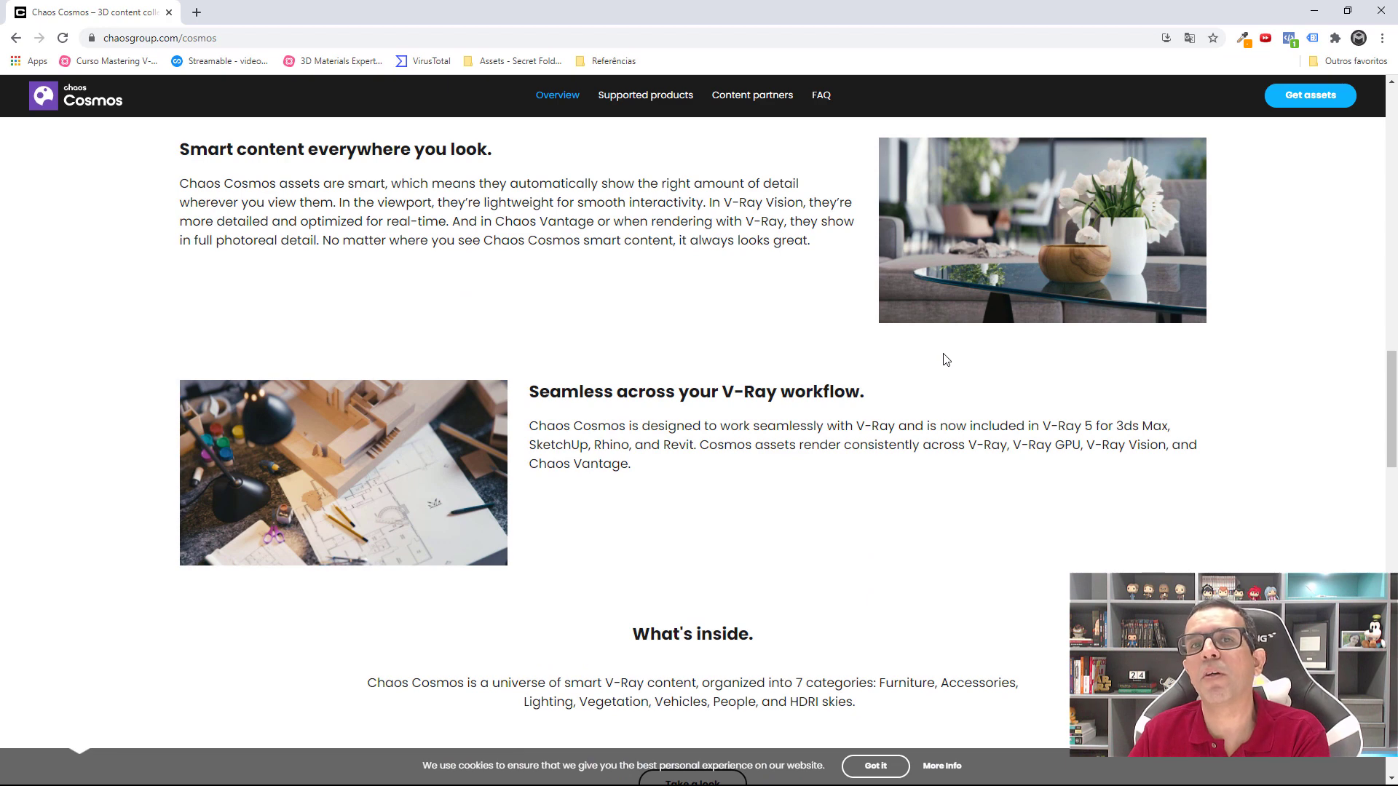
scroll(945, 359, down, 1)
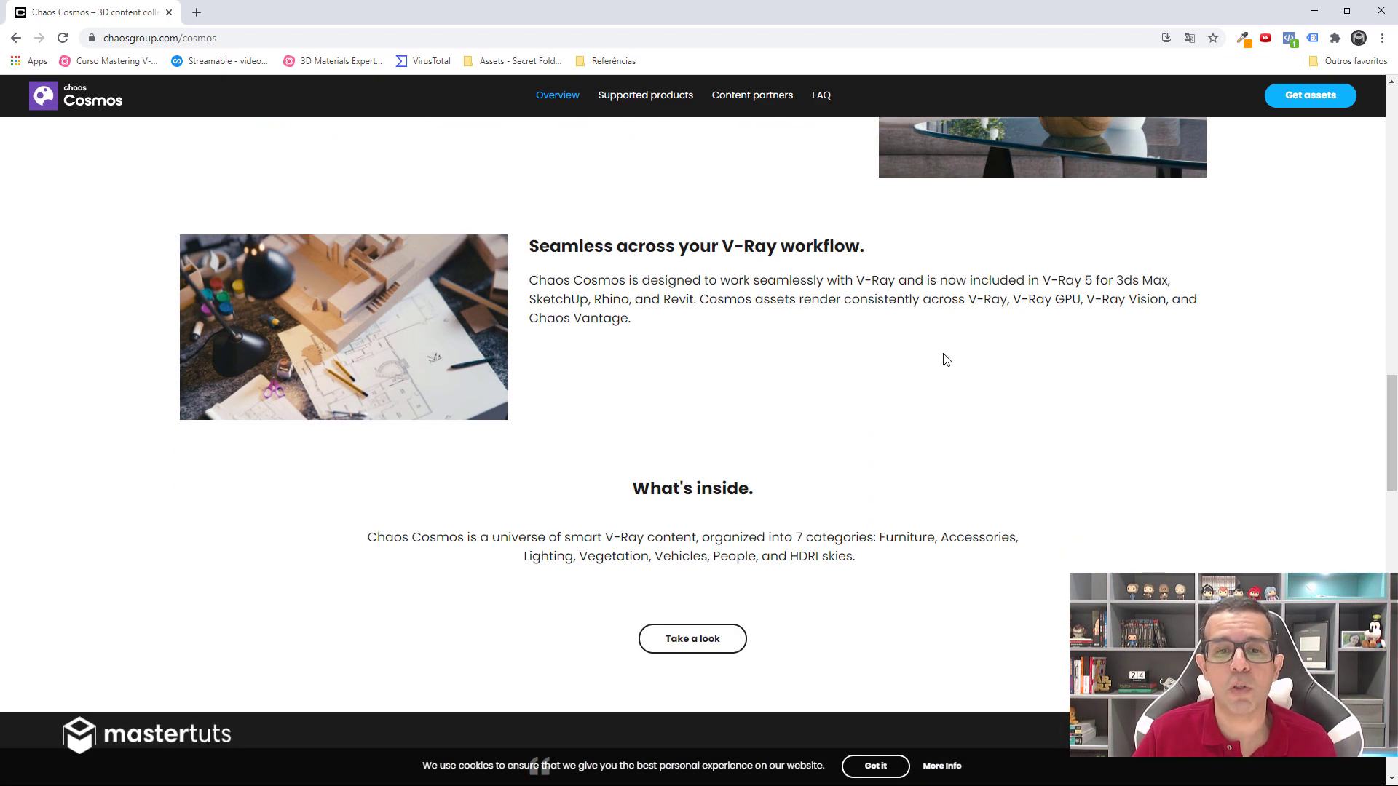
scroll(945, 359, down, 4)
scroll(945, 359, down, 5)
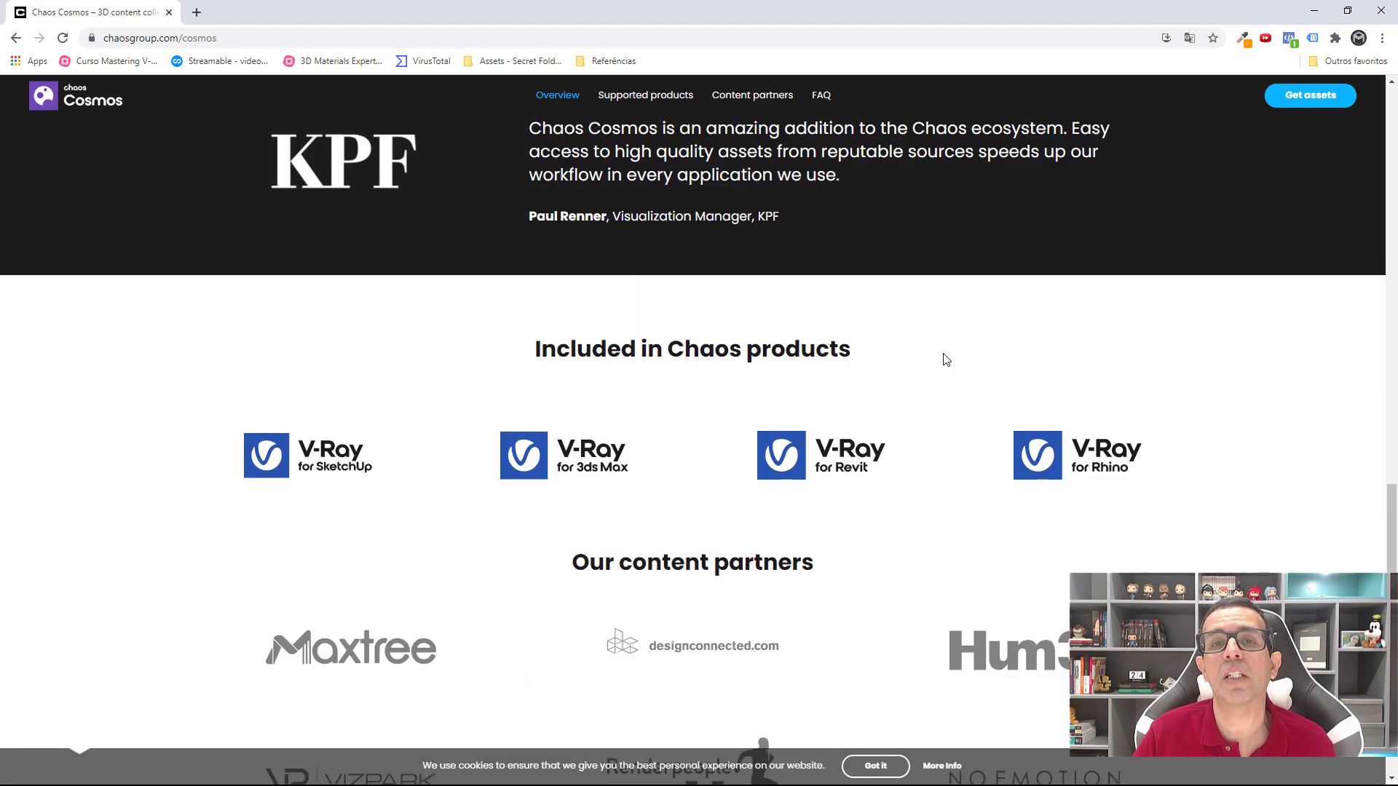
scroll(945, 359, down, 3)
scroll(945, 359, up, 2)
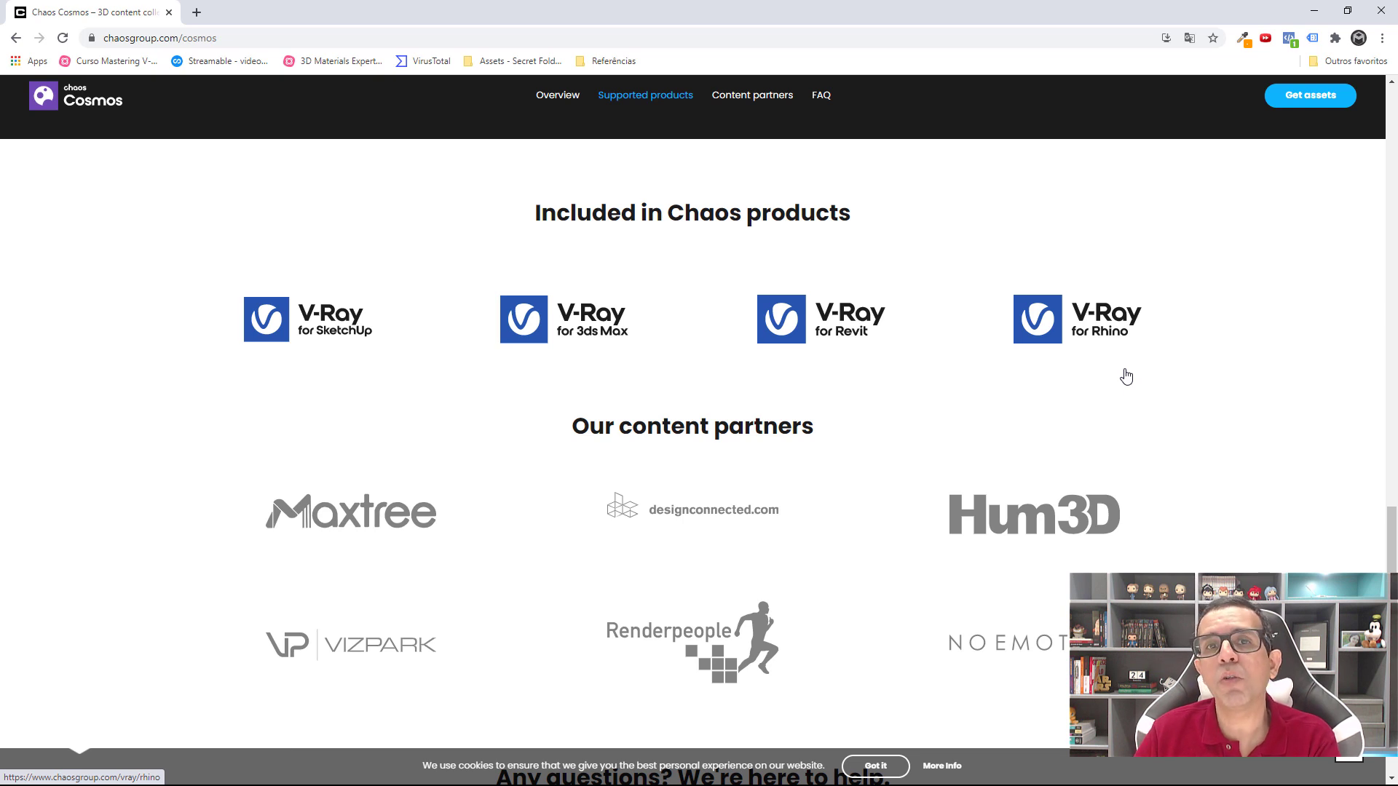
Scroll the Cosmos Browser welcome page showing 3D Models, HDRIs and Creators sections
scroll(917, 303, down, 2)
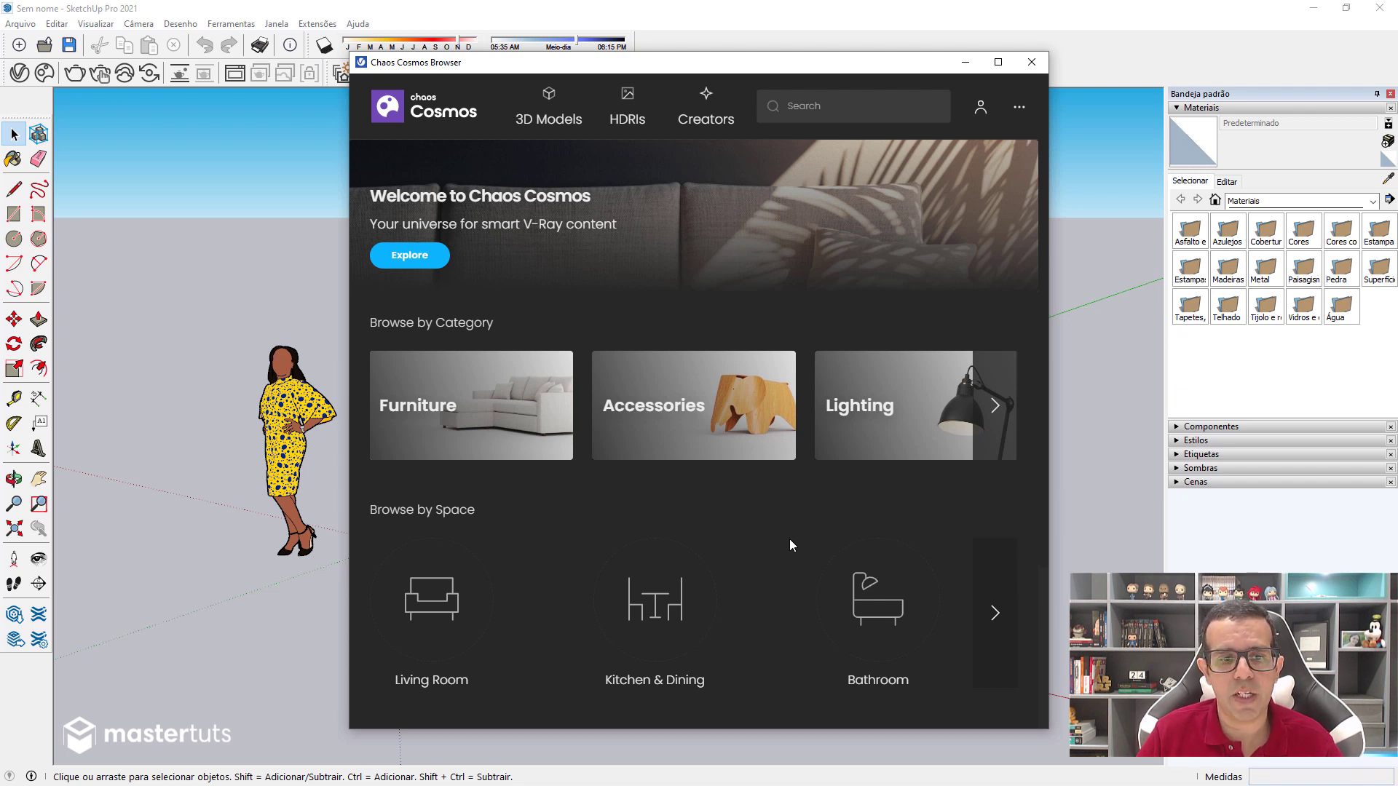
Page through the spaces and category carousels, then show the Creators page listing 706 assets
scroll(506, 539, down, 1)
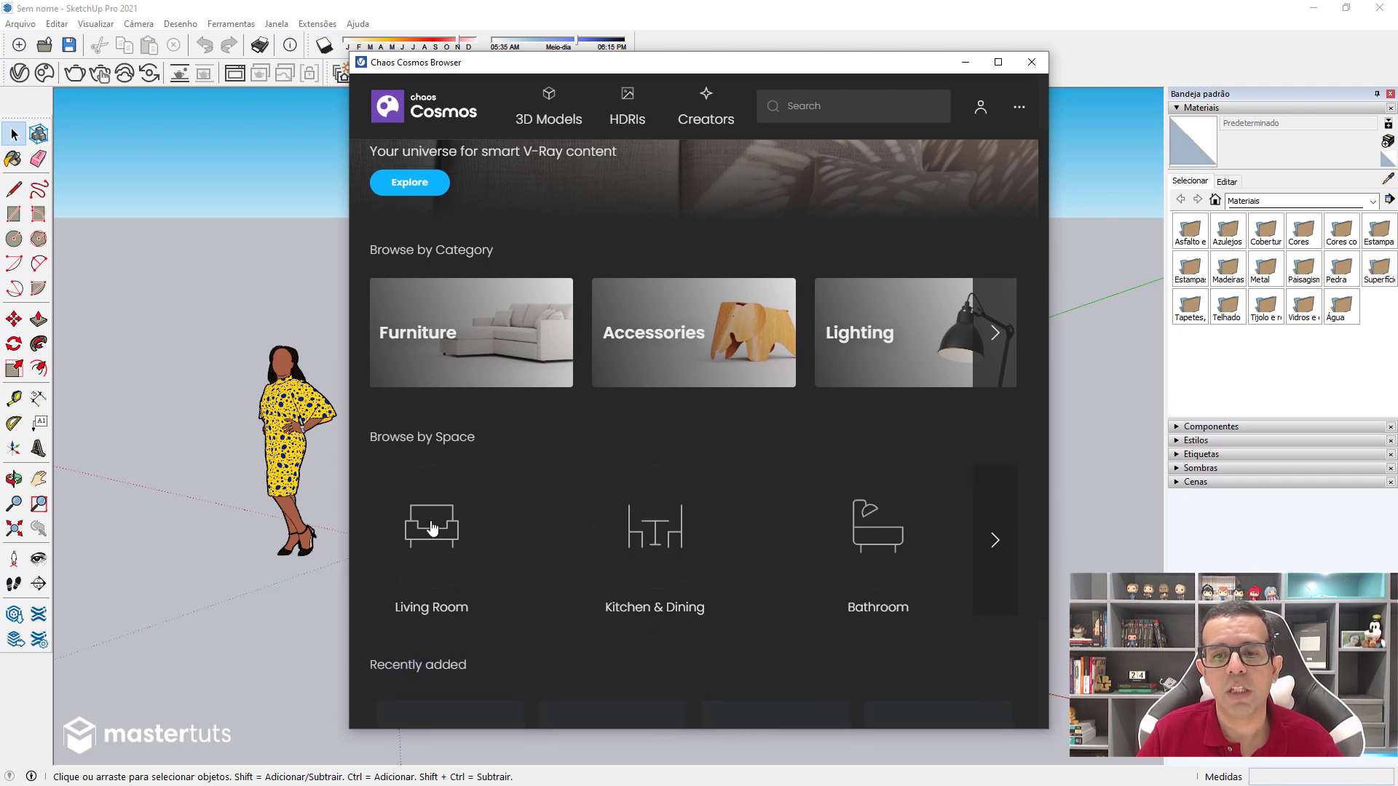
click(992, 545)
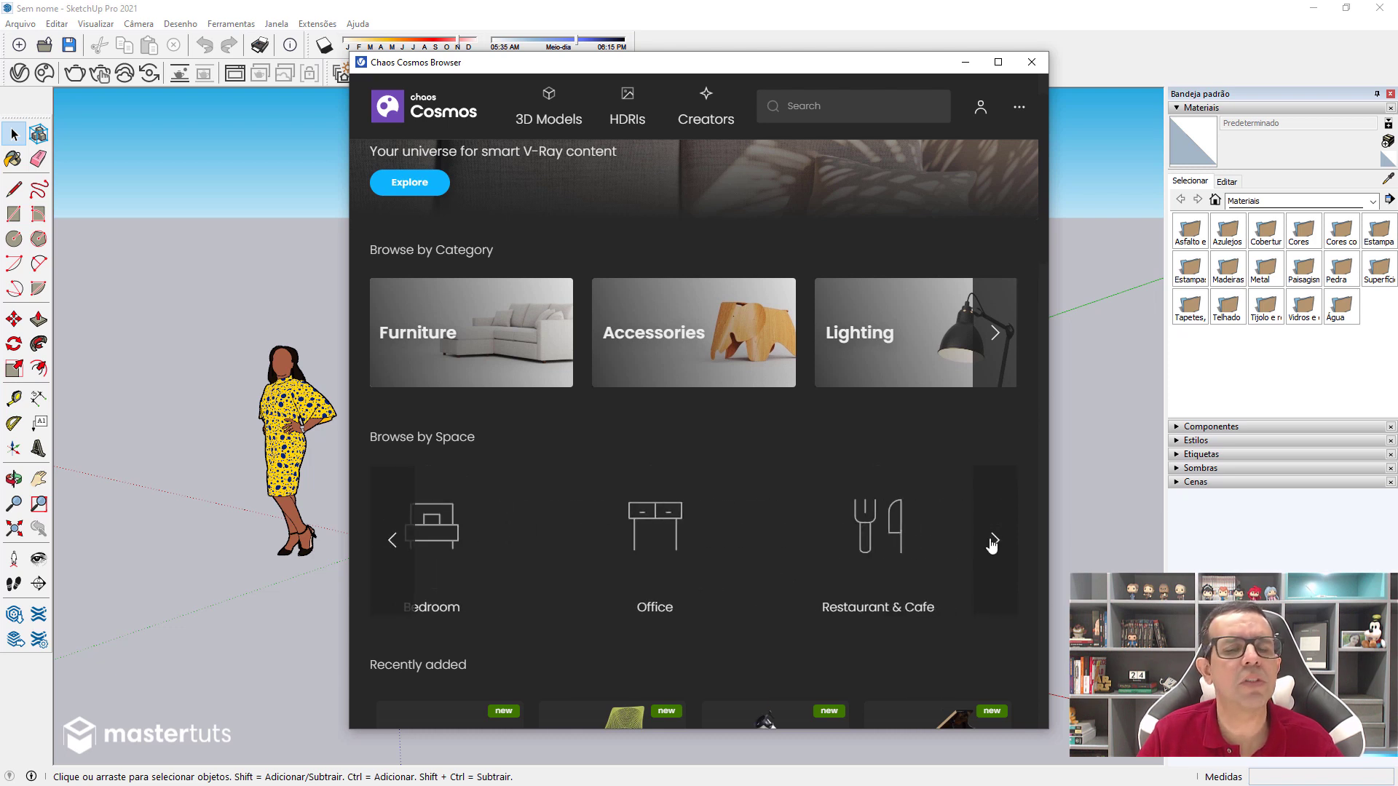
click(992, 545)
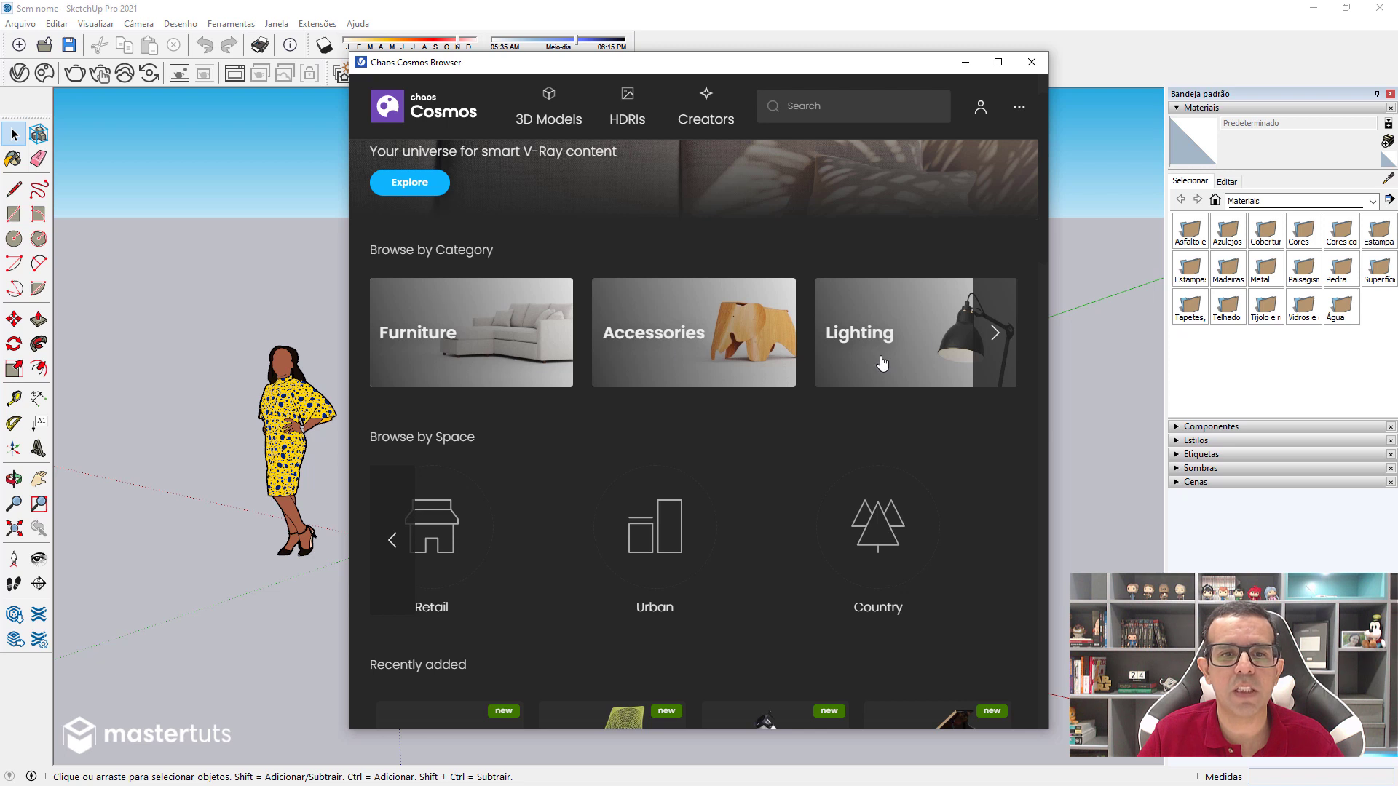
click(991, 334)
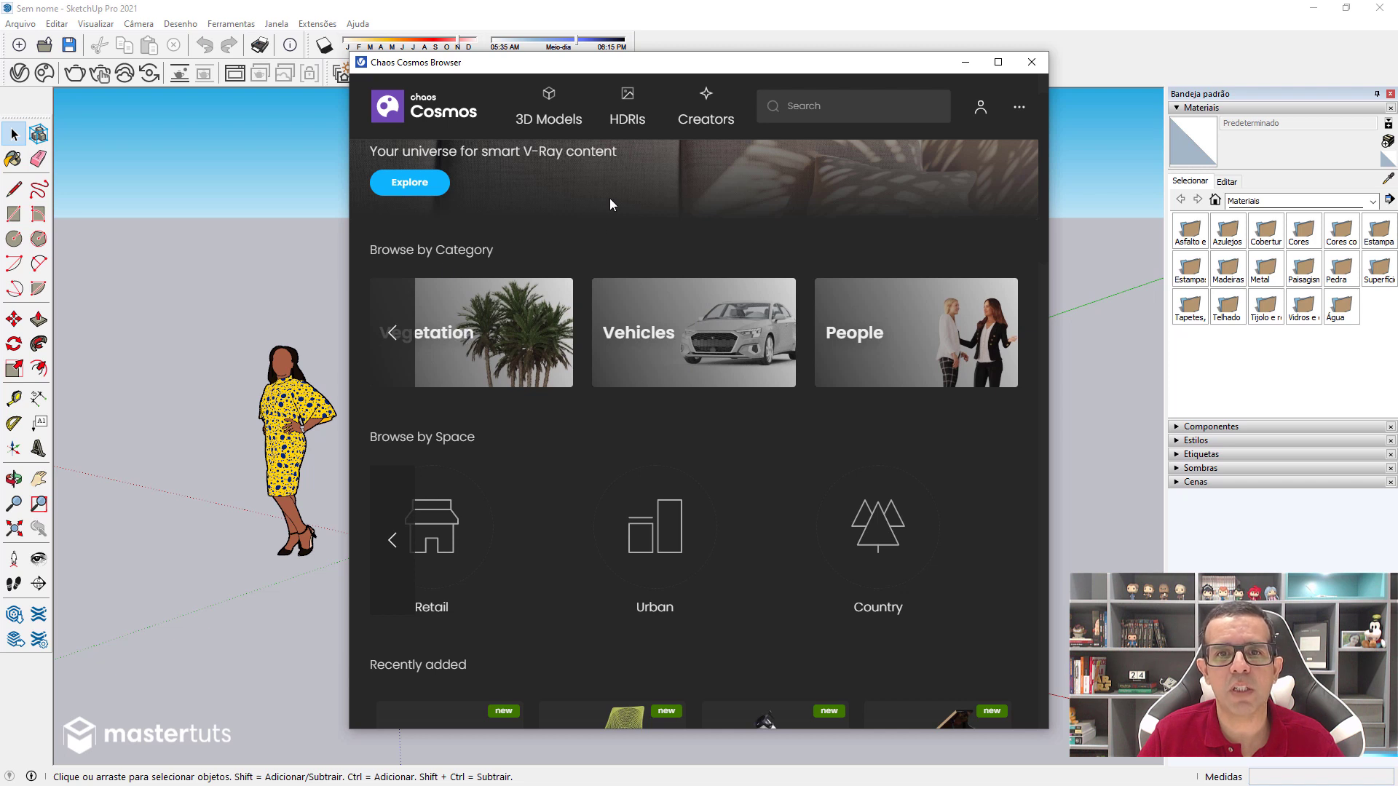
click(706, 108)
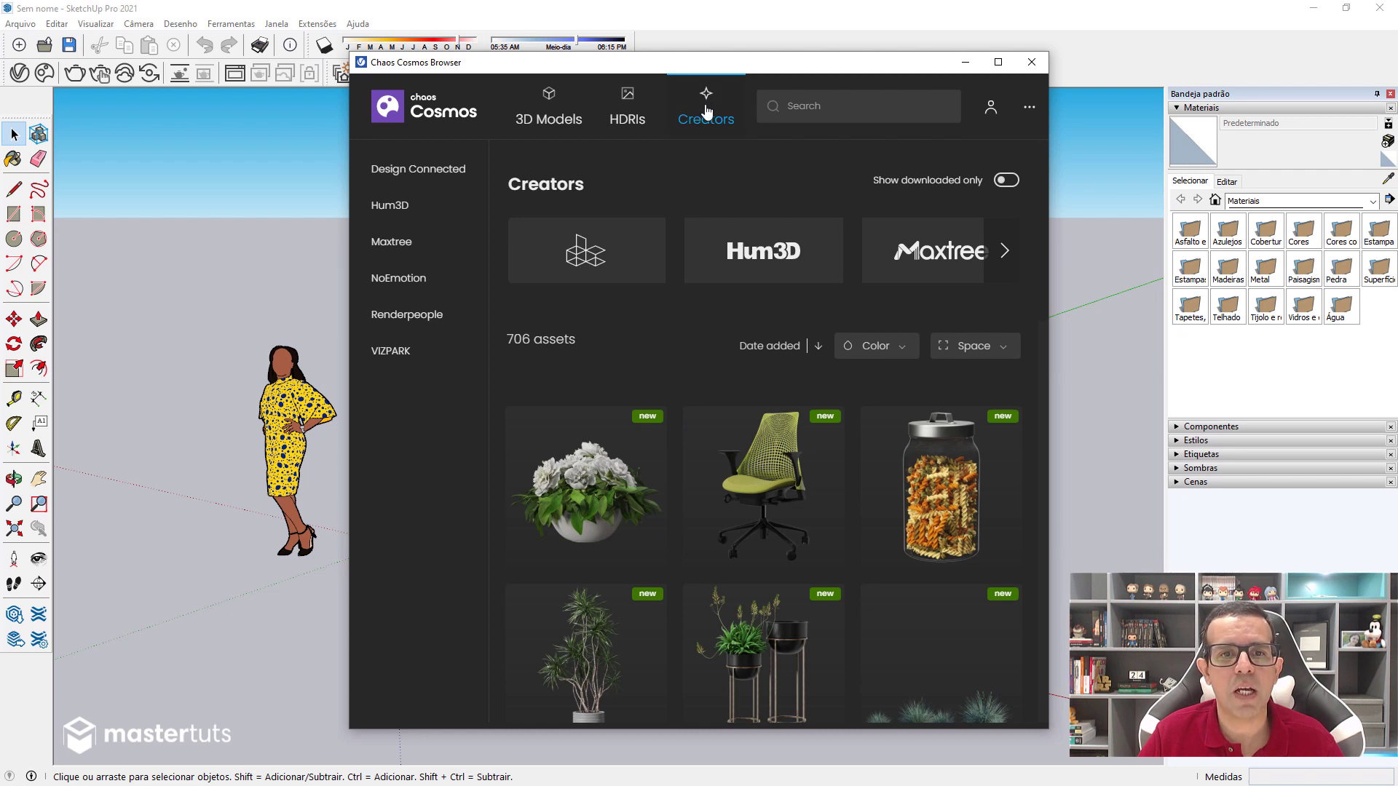
click(412, 170)
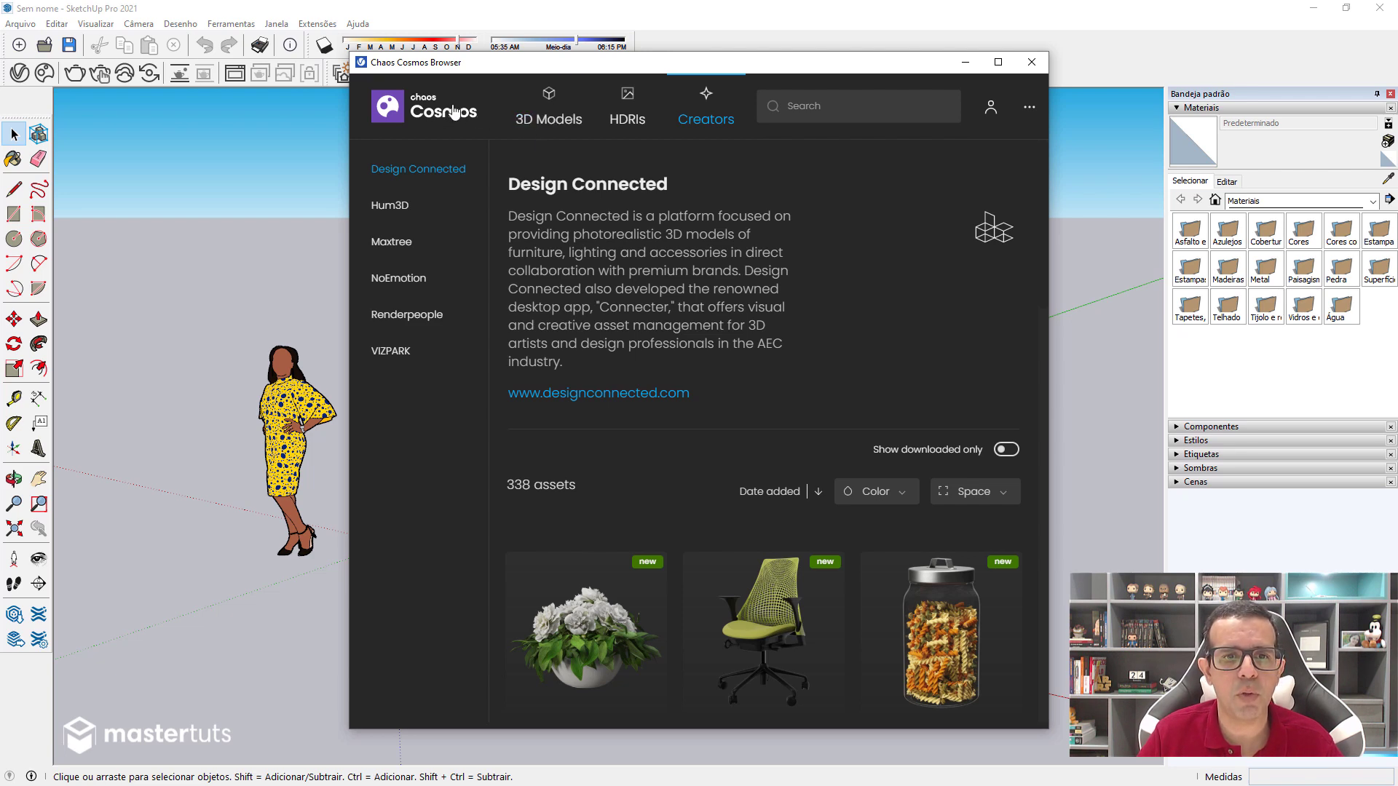
click(549, 115)
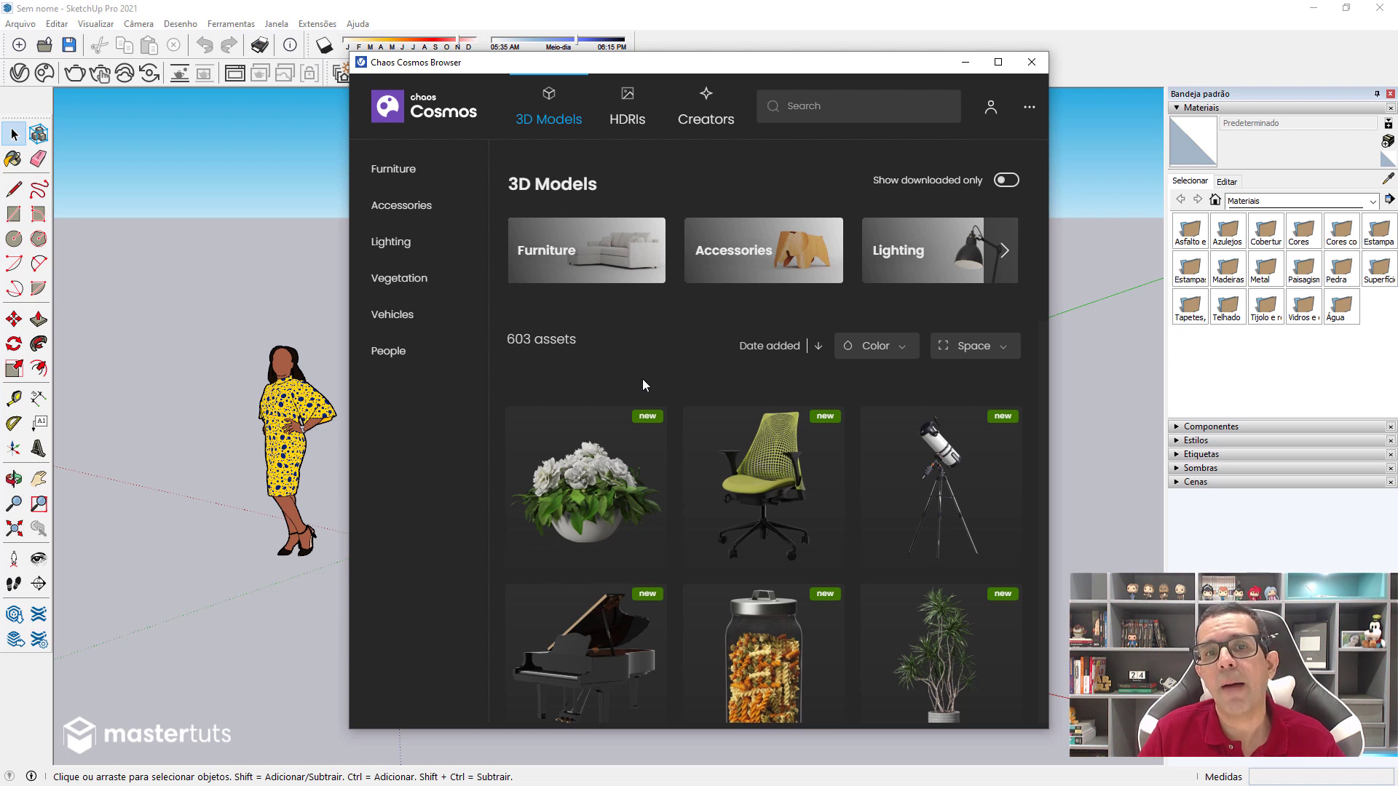
click(702, 124)
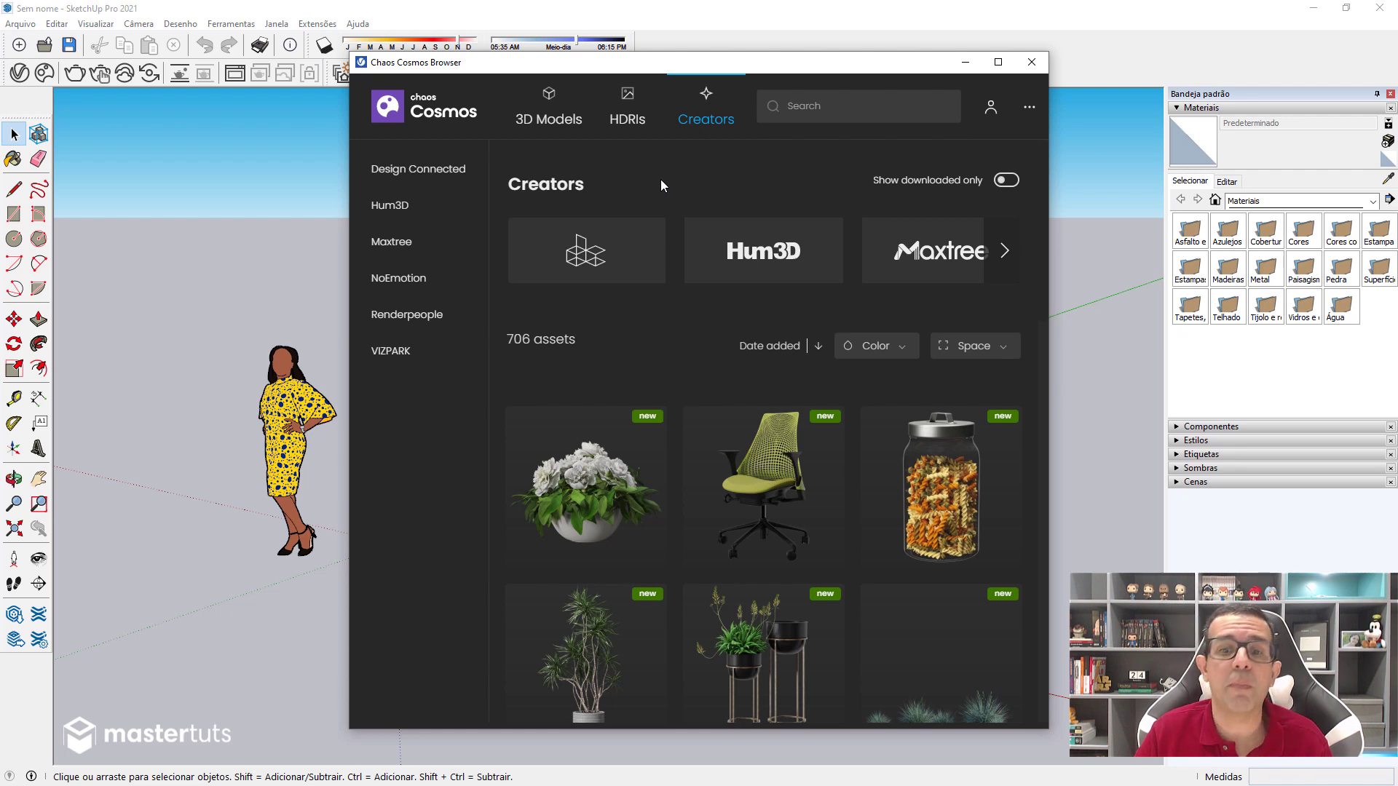
scroll(947, 452, down, 2)
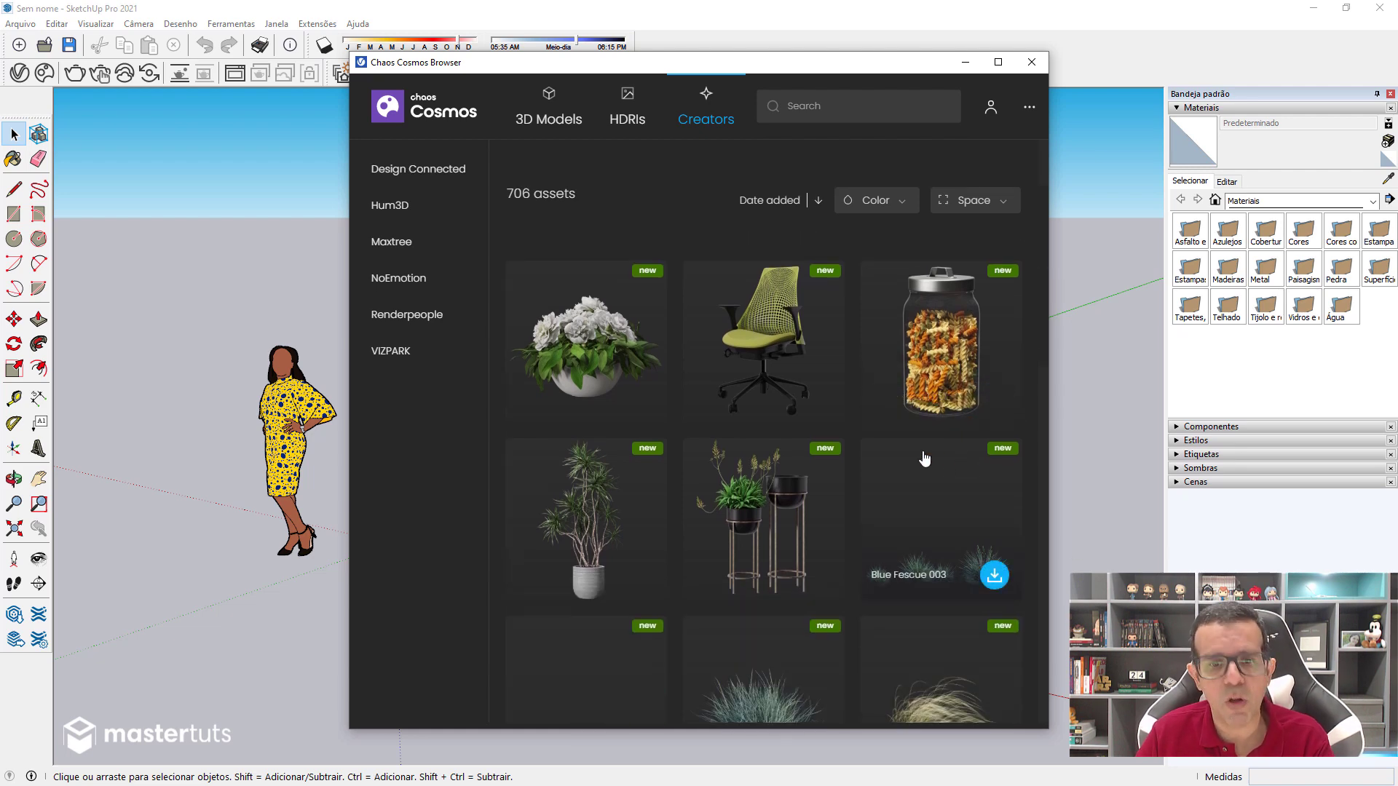
scroll(827, 462, down, 1)
scroll(827, 437, down, 1)
scroll(816, 437, down, 2)
scroll(815, 437, down, 3)
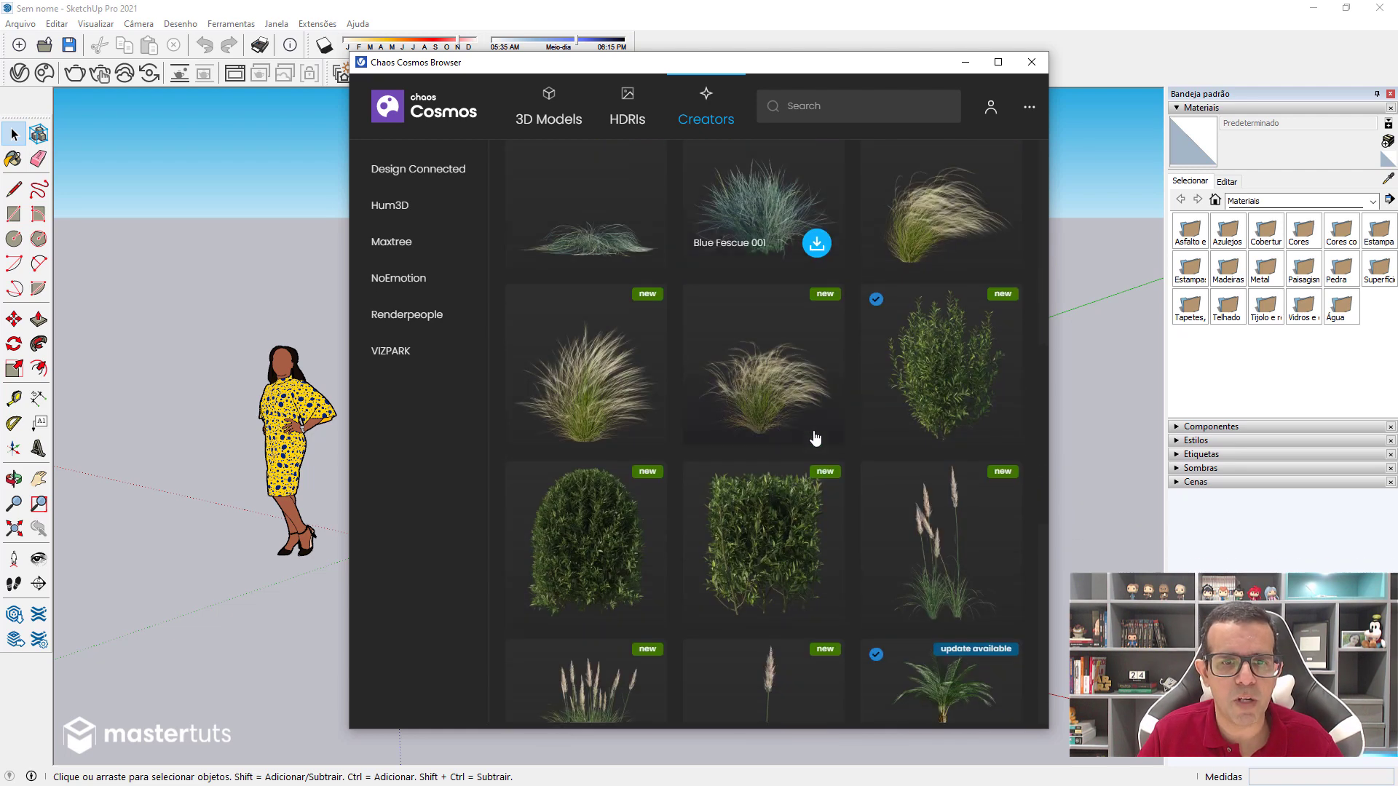
scroll(801, 444, down, 2)
scroll(728, 448, down, 2)
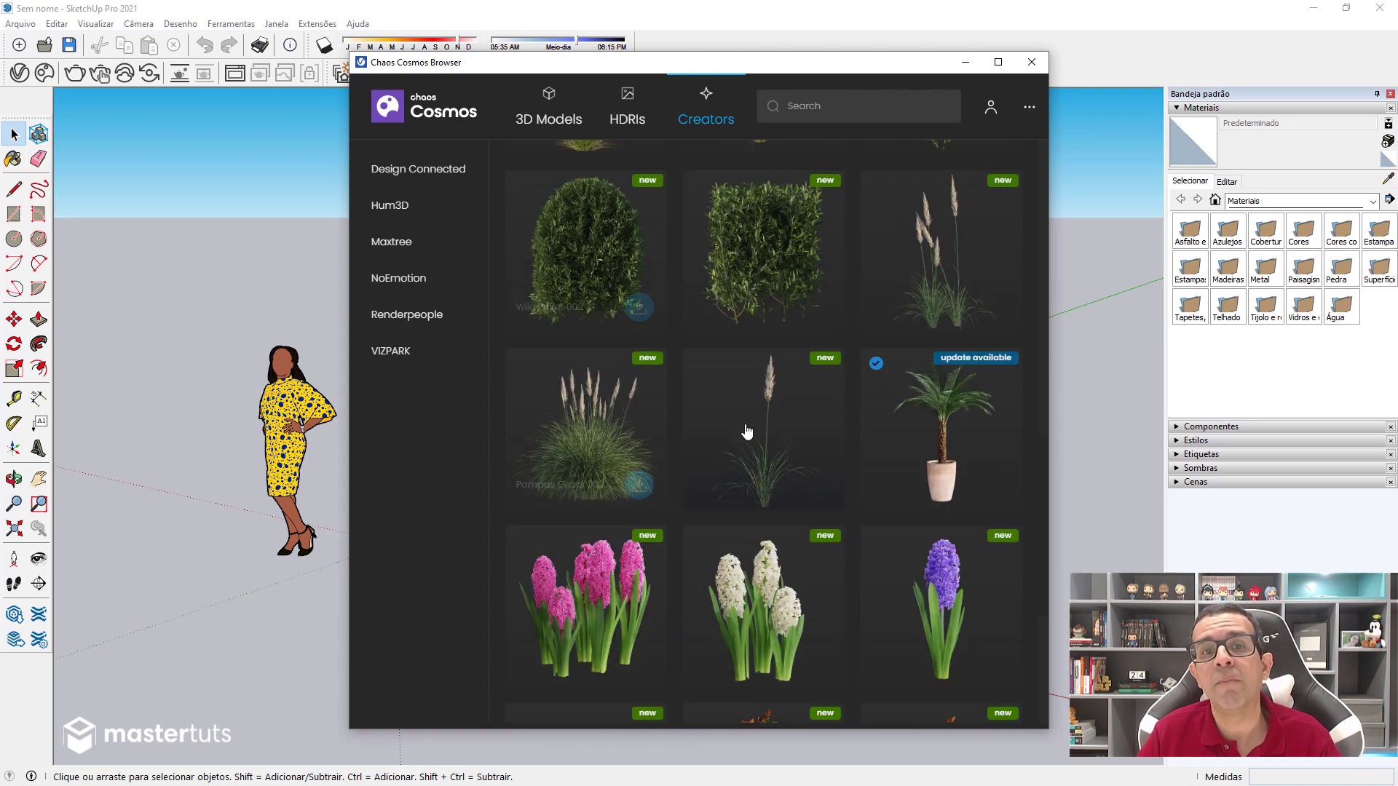
scroll(801, 448, down, 2)
scroll(850, 459, up, 2)
scroll(801, 408, up, 2)
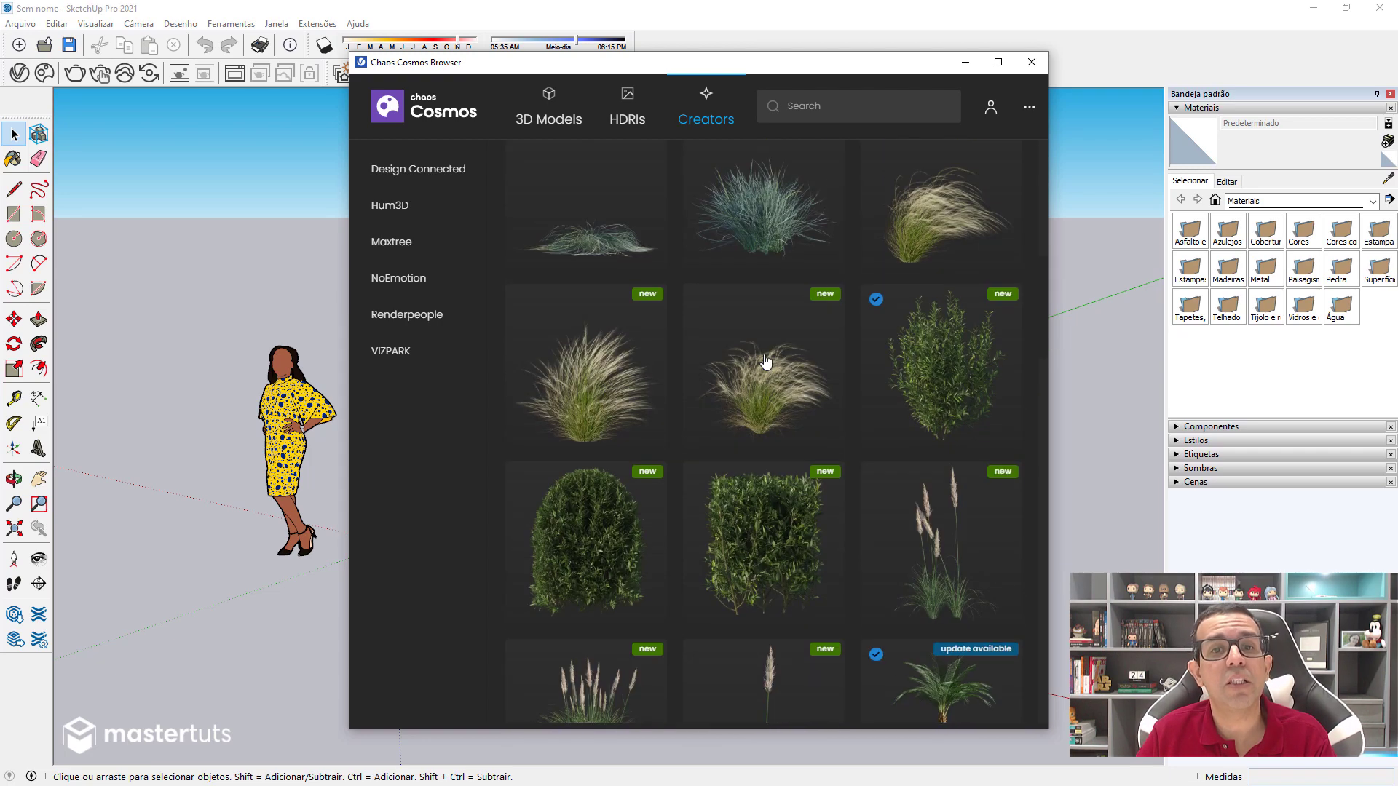
scroll(766, 362, up, 3)
scroll(766, 362, up, 2)
scroll(766, 361, up, 1)
scroll(766, 360, up, 1)
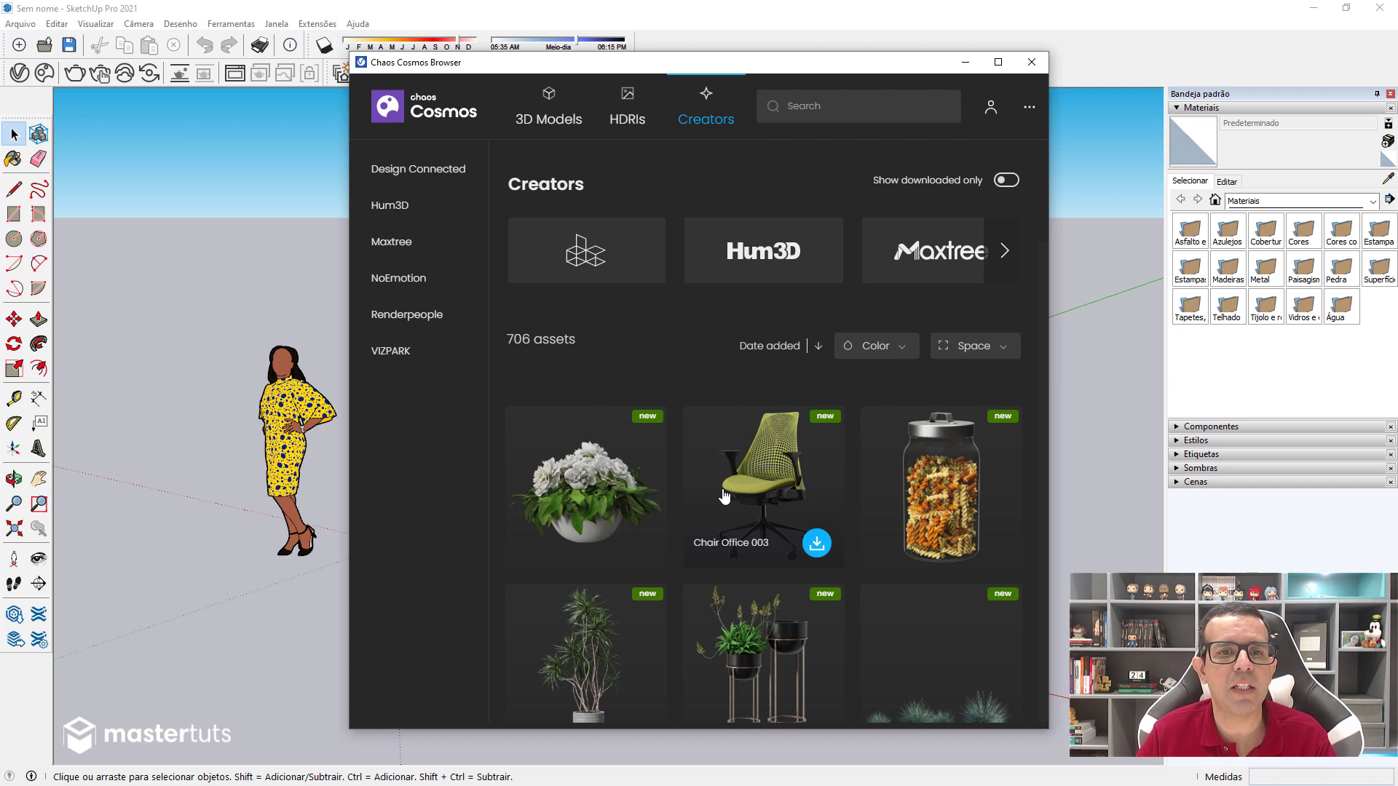
Select the Maxtree creator and browse its 126 plant assets
click(577, 261)
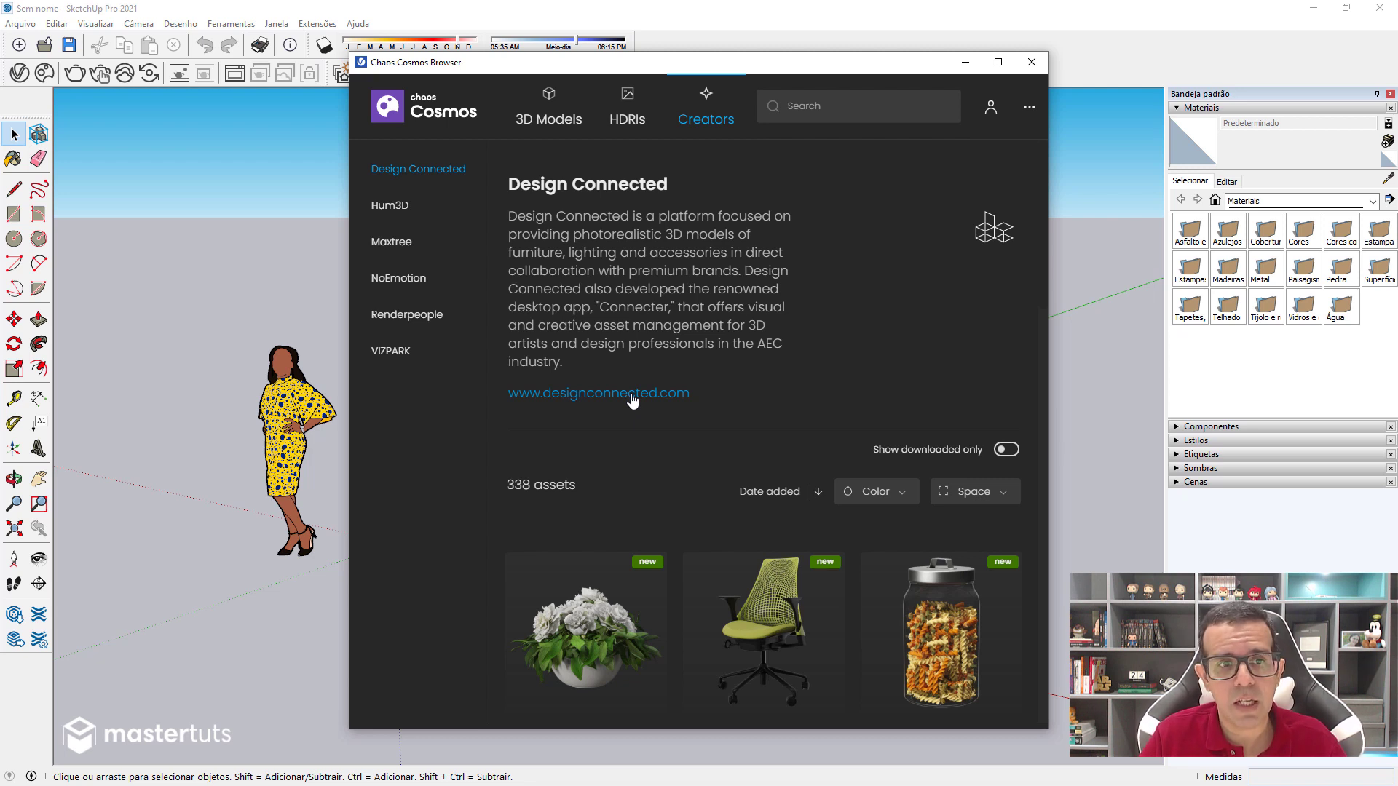
click(406, 244)
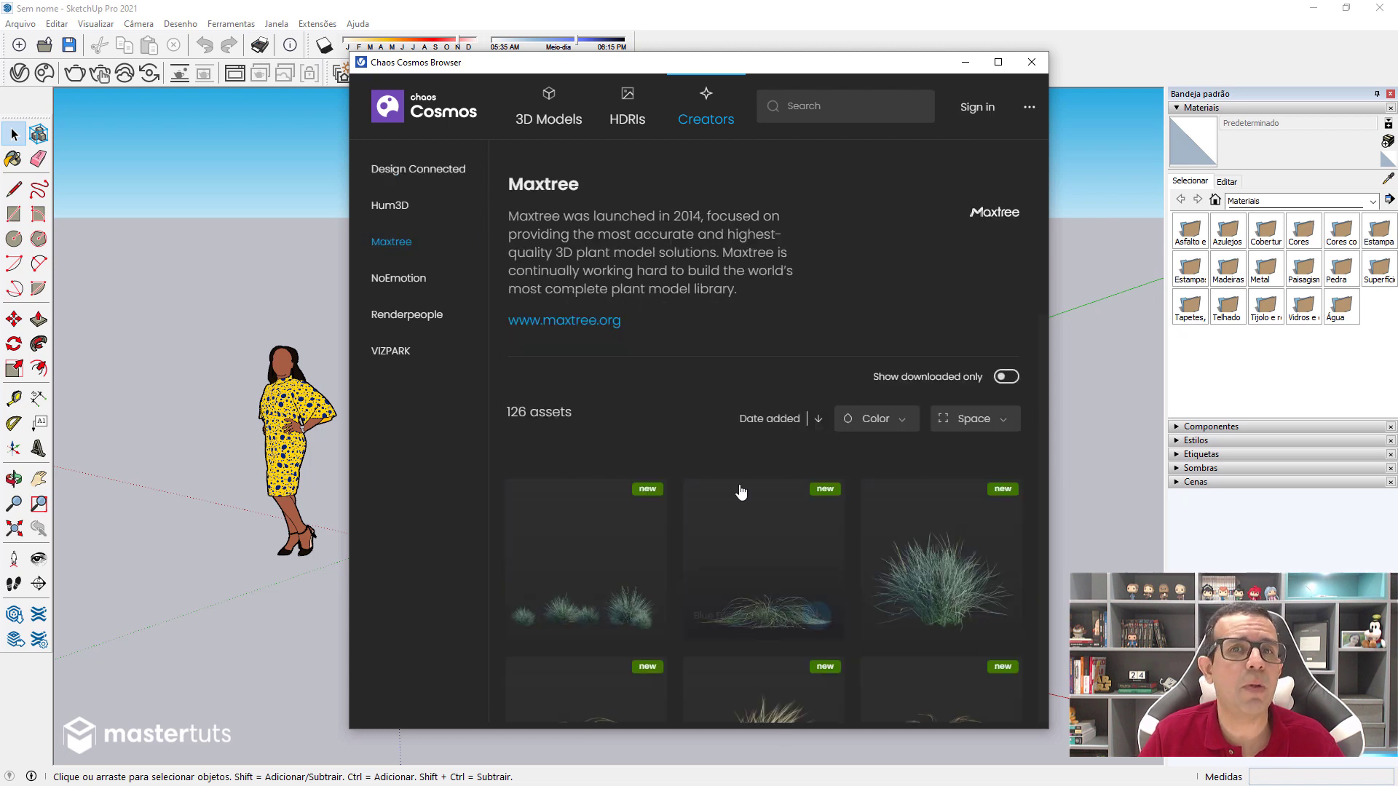
scroll(743, 490, down, 1)
scroll(847, 481, up, 1)
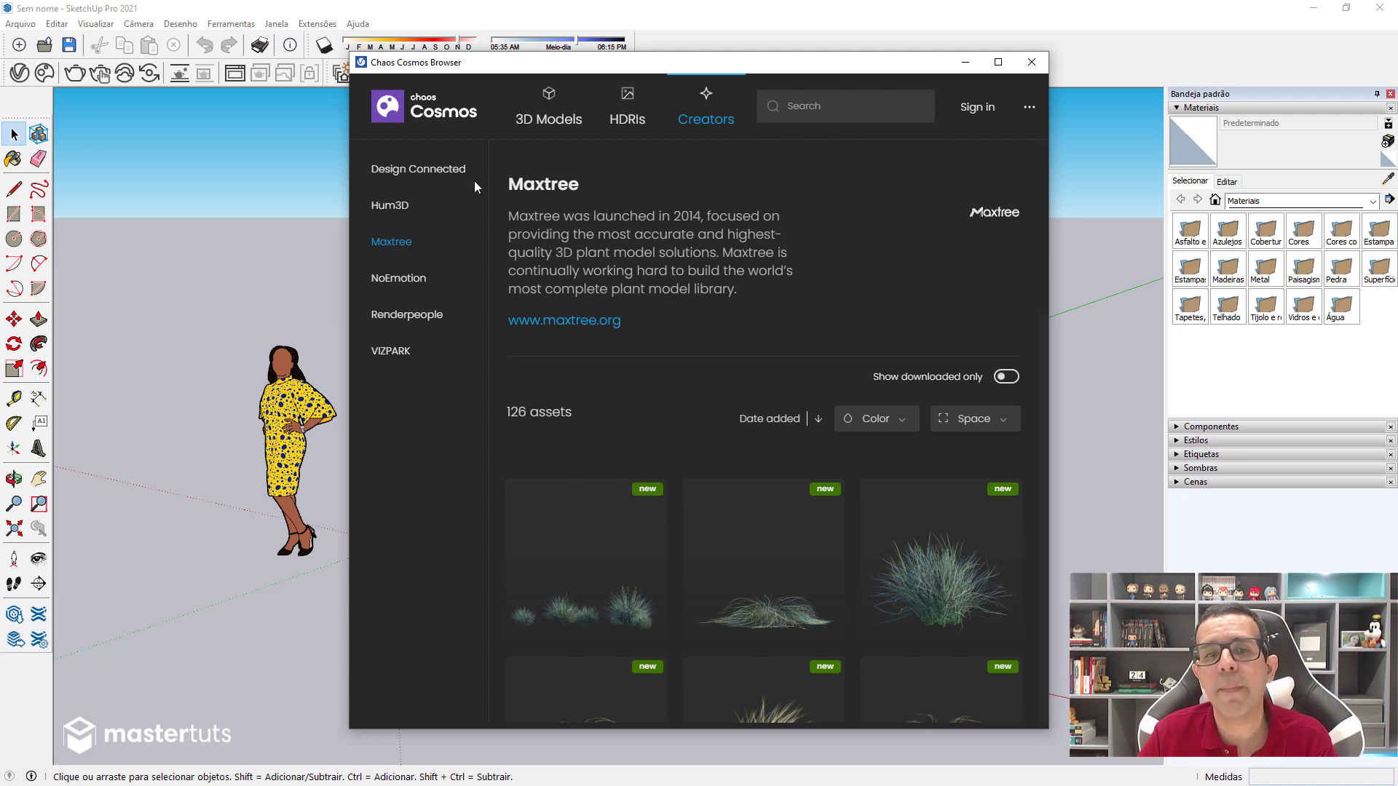
View Hum3D, then Design Connected's page with its 338 furniture assets
click(396, 205)
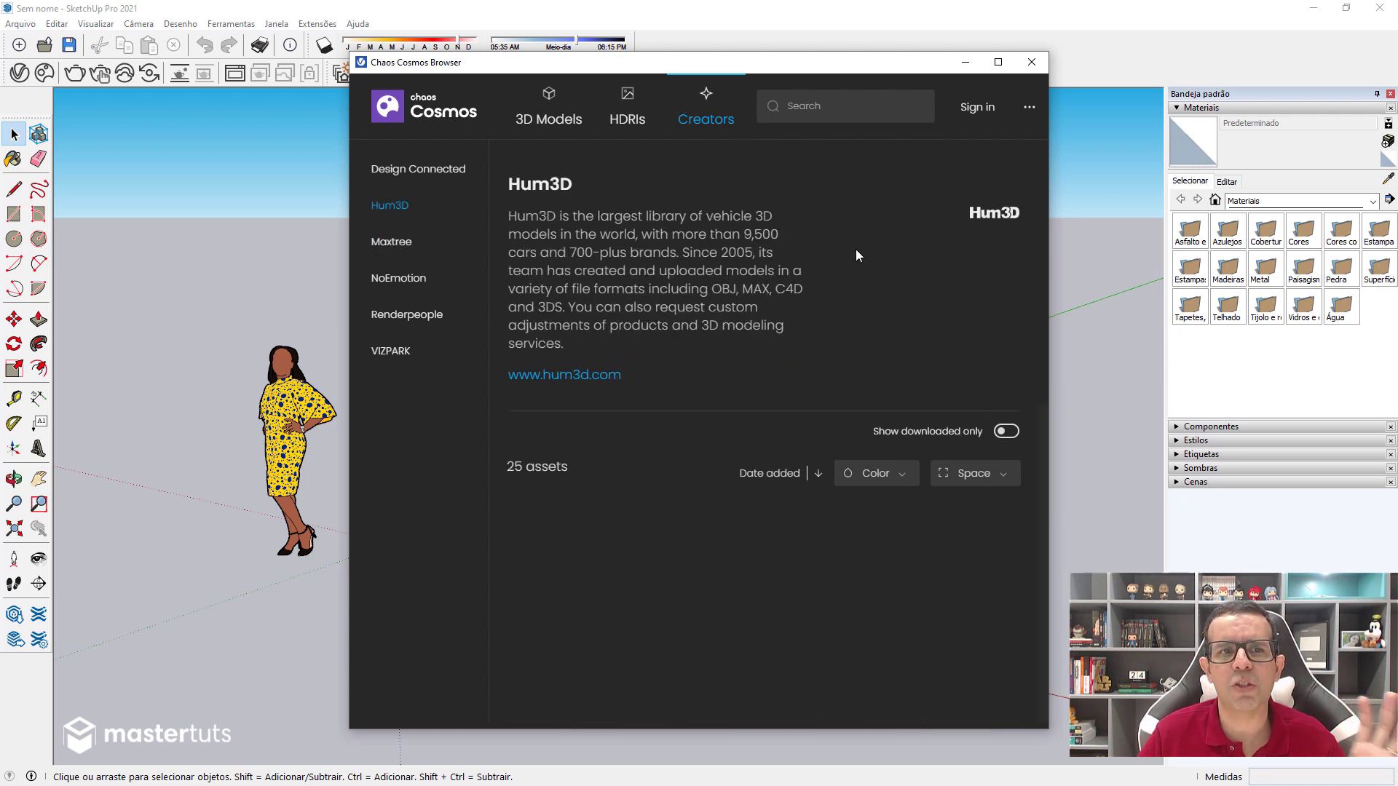
click(437, 175)
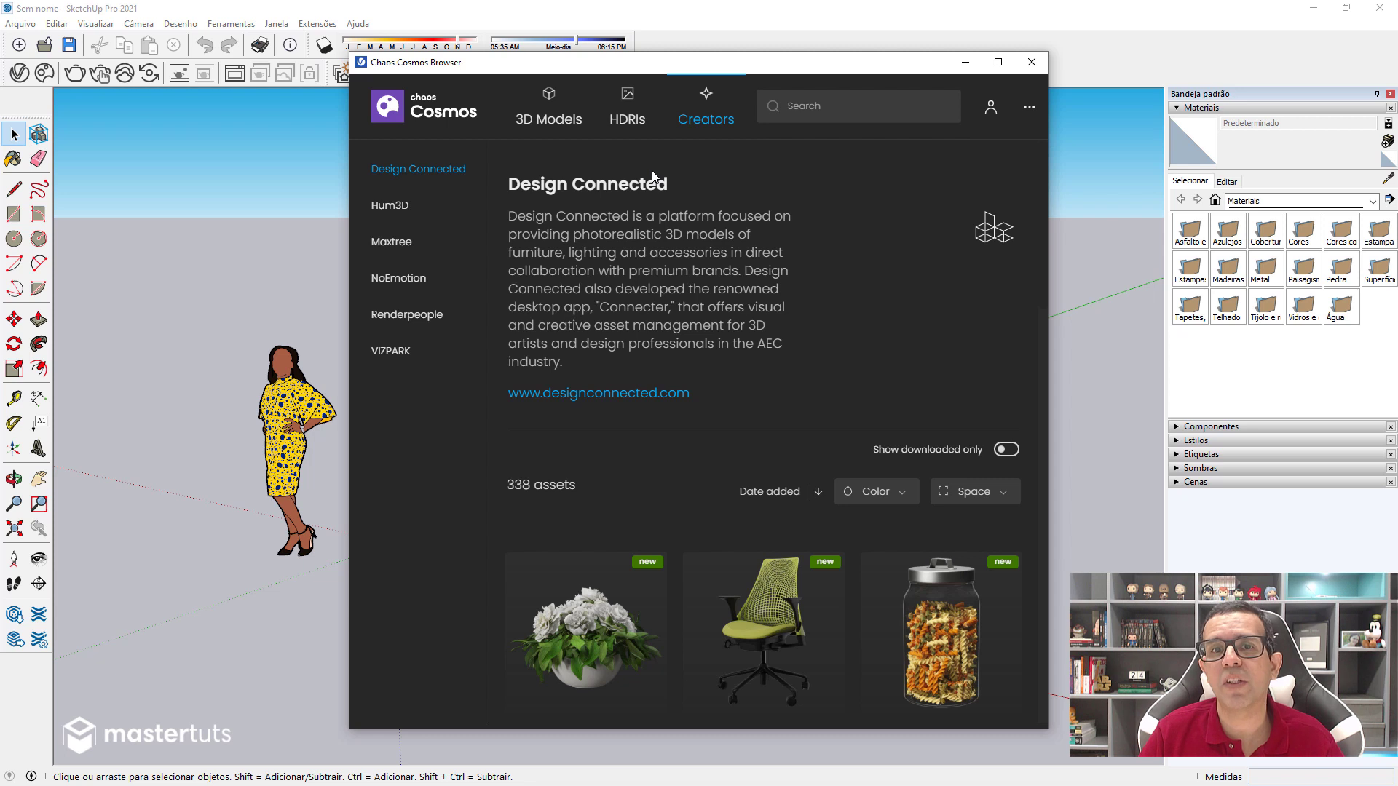
Shift the Cosmos window slightly left and switch to the 3D Models catalogue of 603 assets
drag(661, 69, 611, 75)
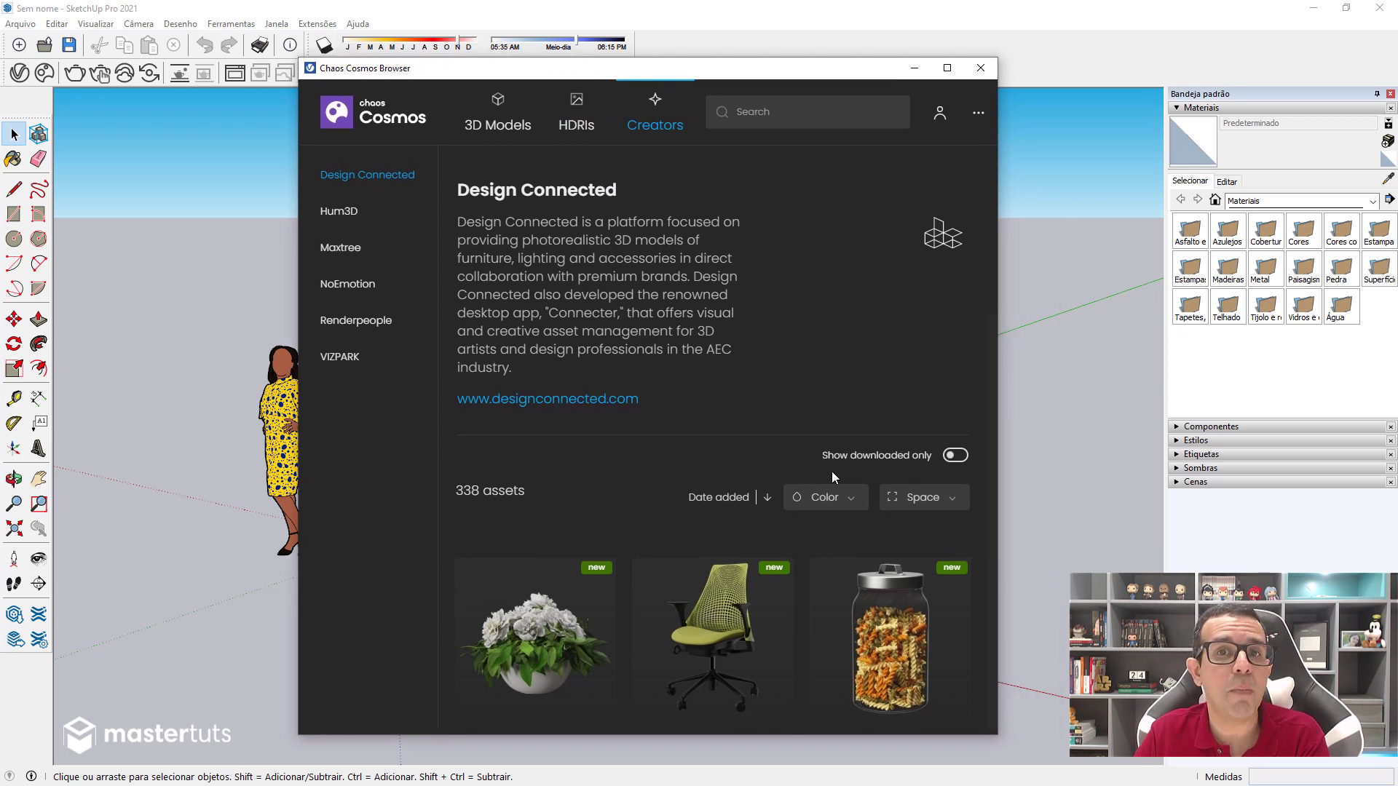
scroll(831, 470, down, 2)
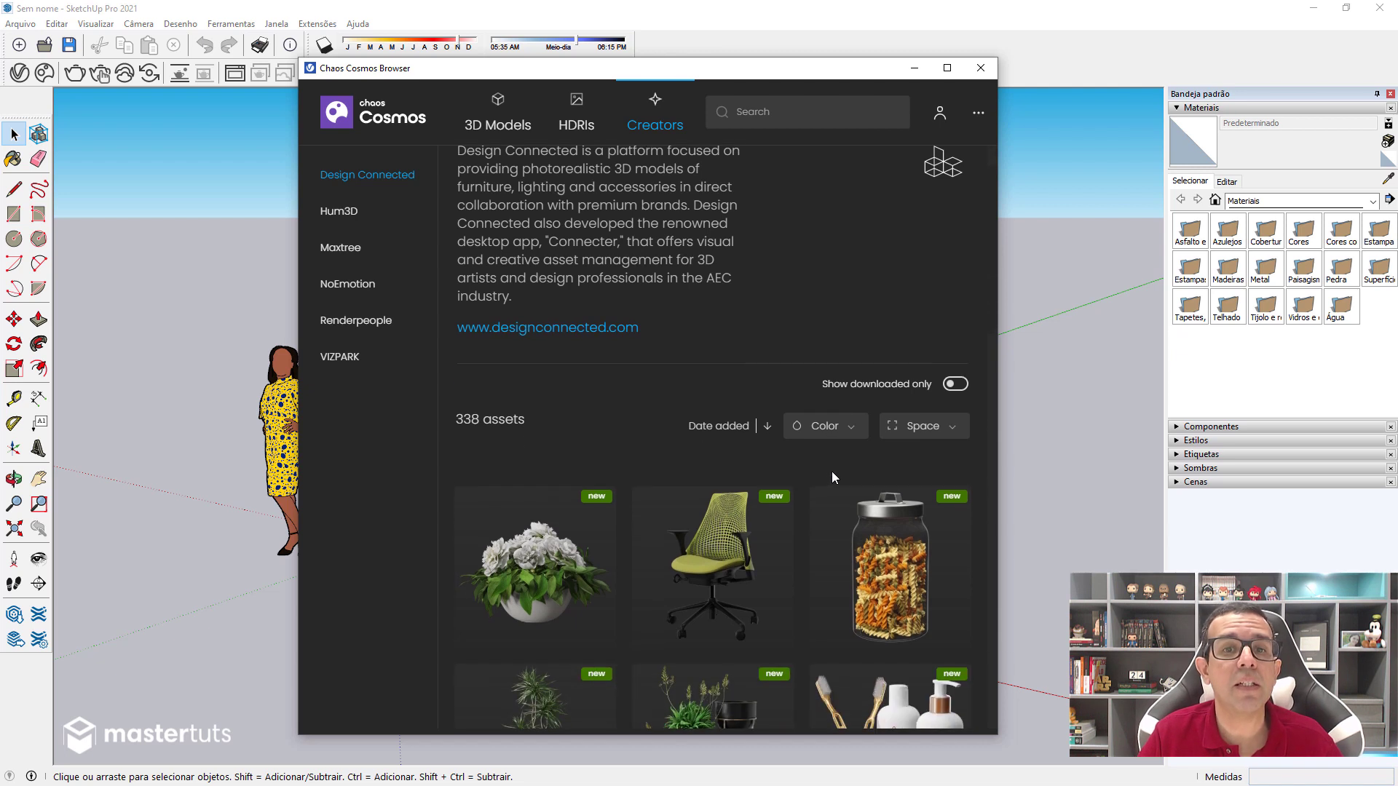
scroll(707, 469, up, 2)
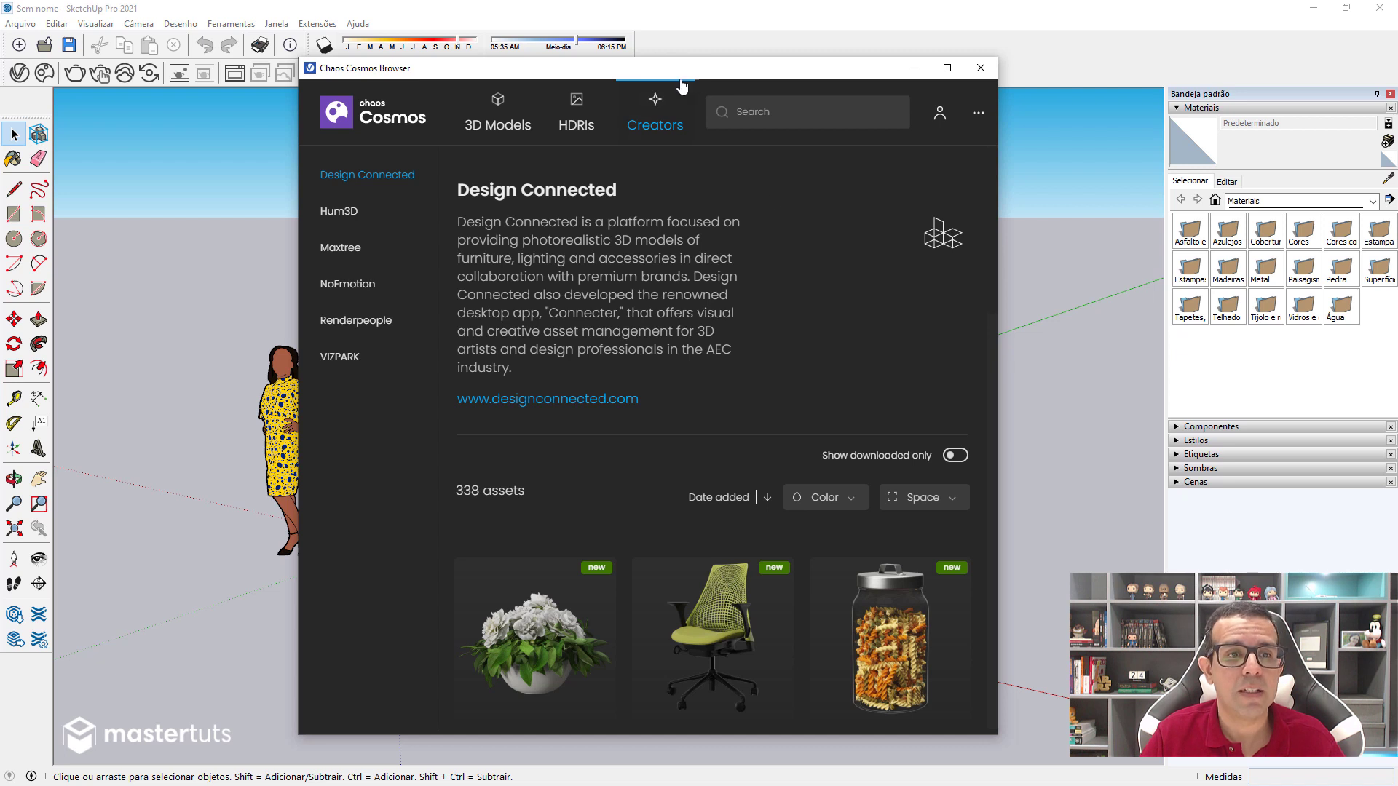
drag(673, 76, 657, 77)
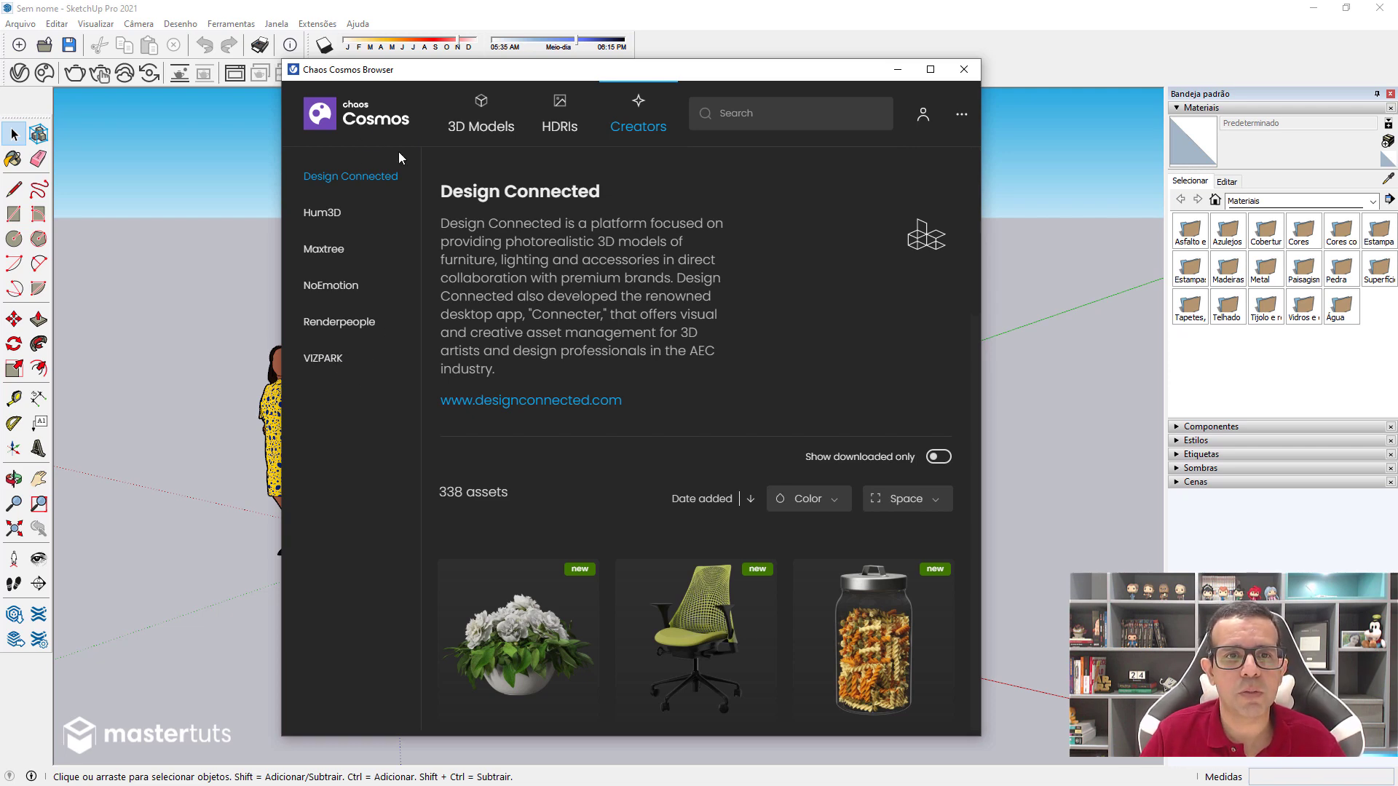
click(482, 123)
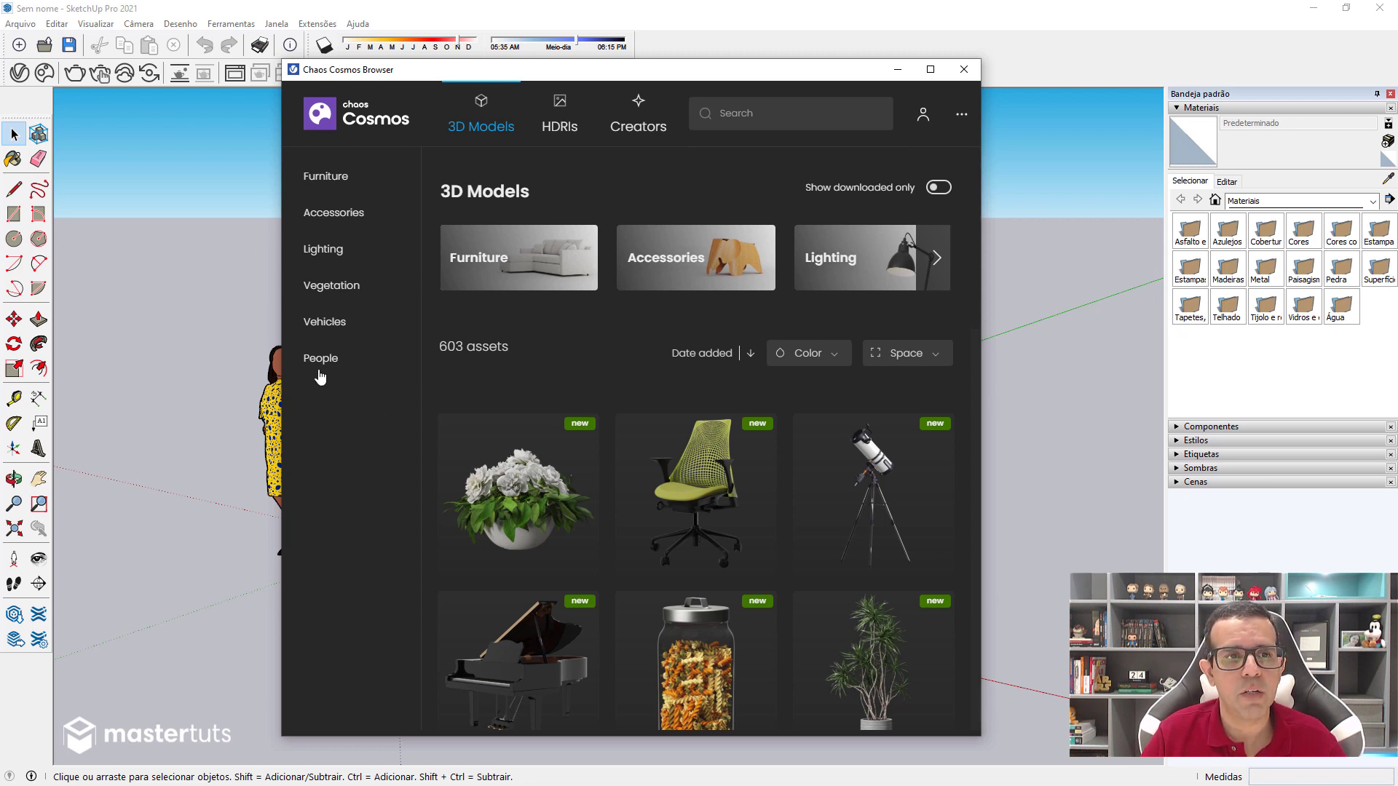
Filter the catalogue to Furniture > Sofas & armchairs, showing 25 assets
click(315, 181)
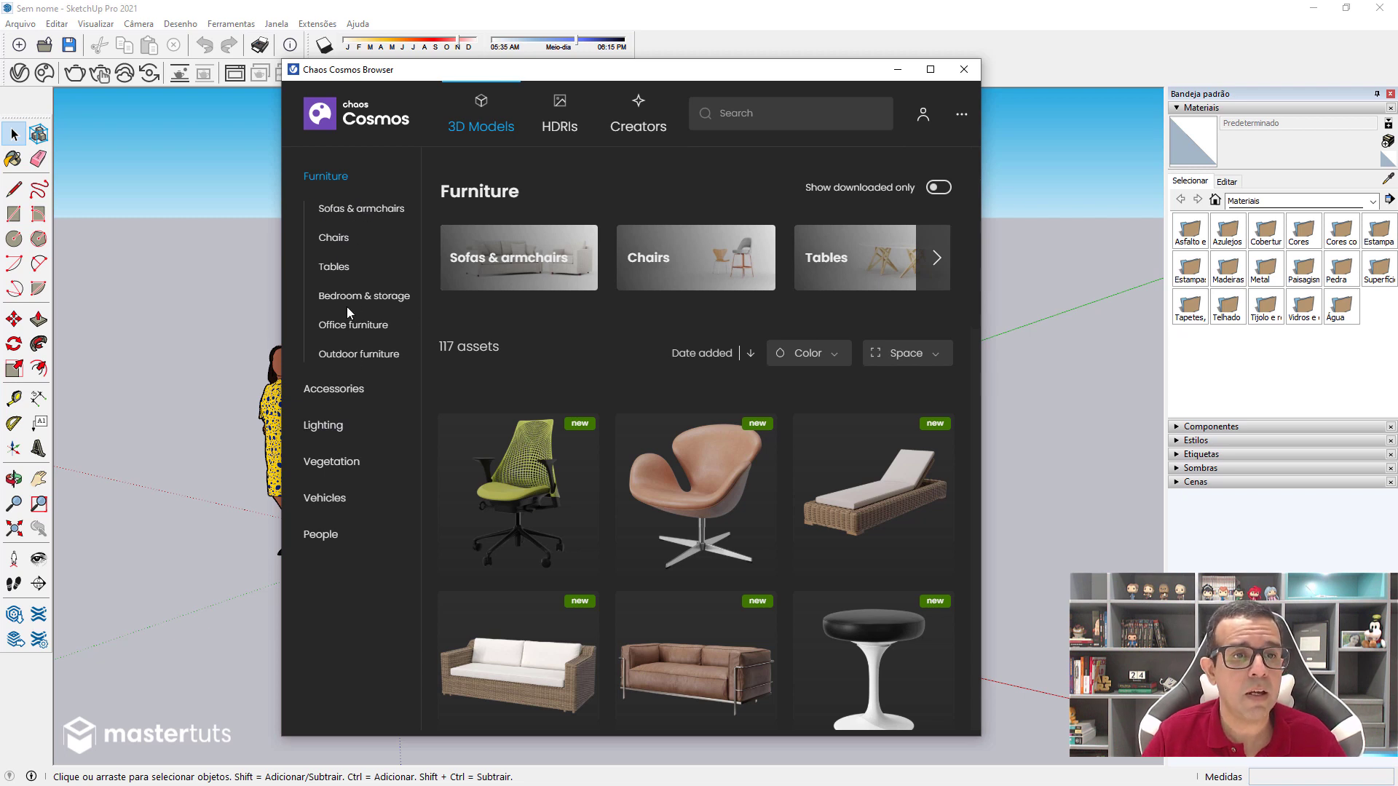
click(353, 211)
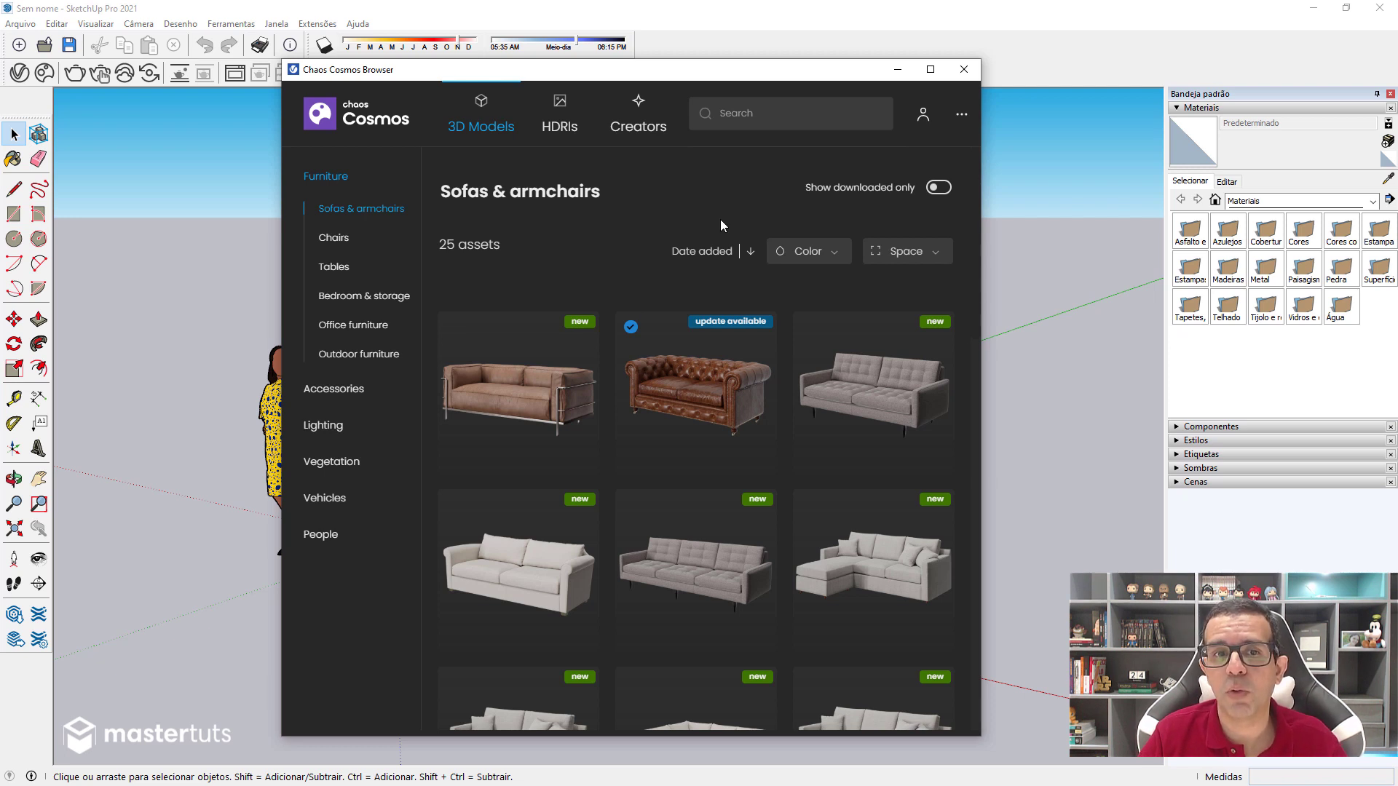
mouse_move(871, 387)
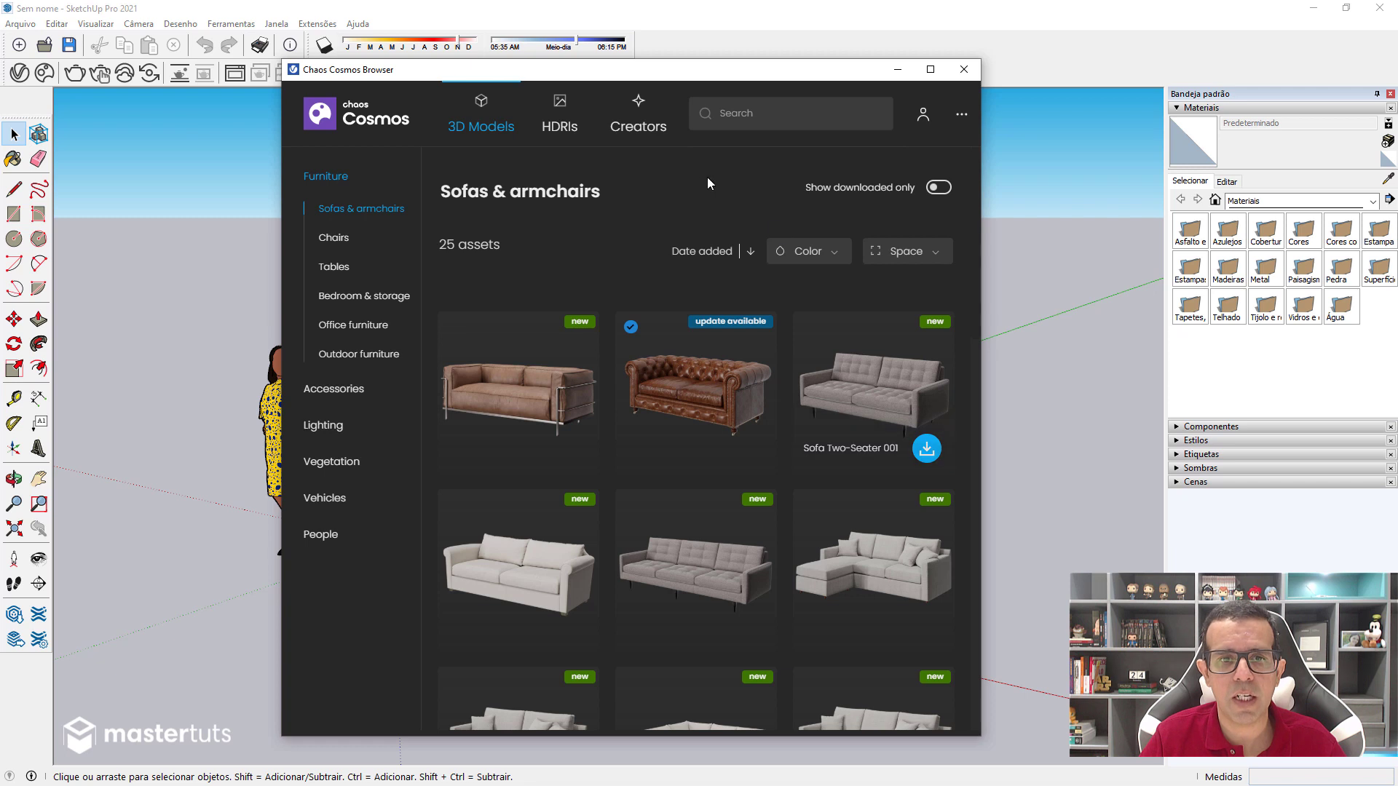
Show the Sofa 002 details: Design Connected, brown leather, 31.68 MB
scroll(633, 230, down, 2)
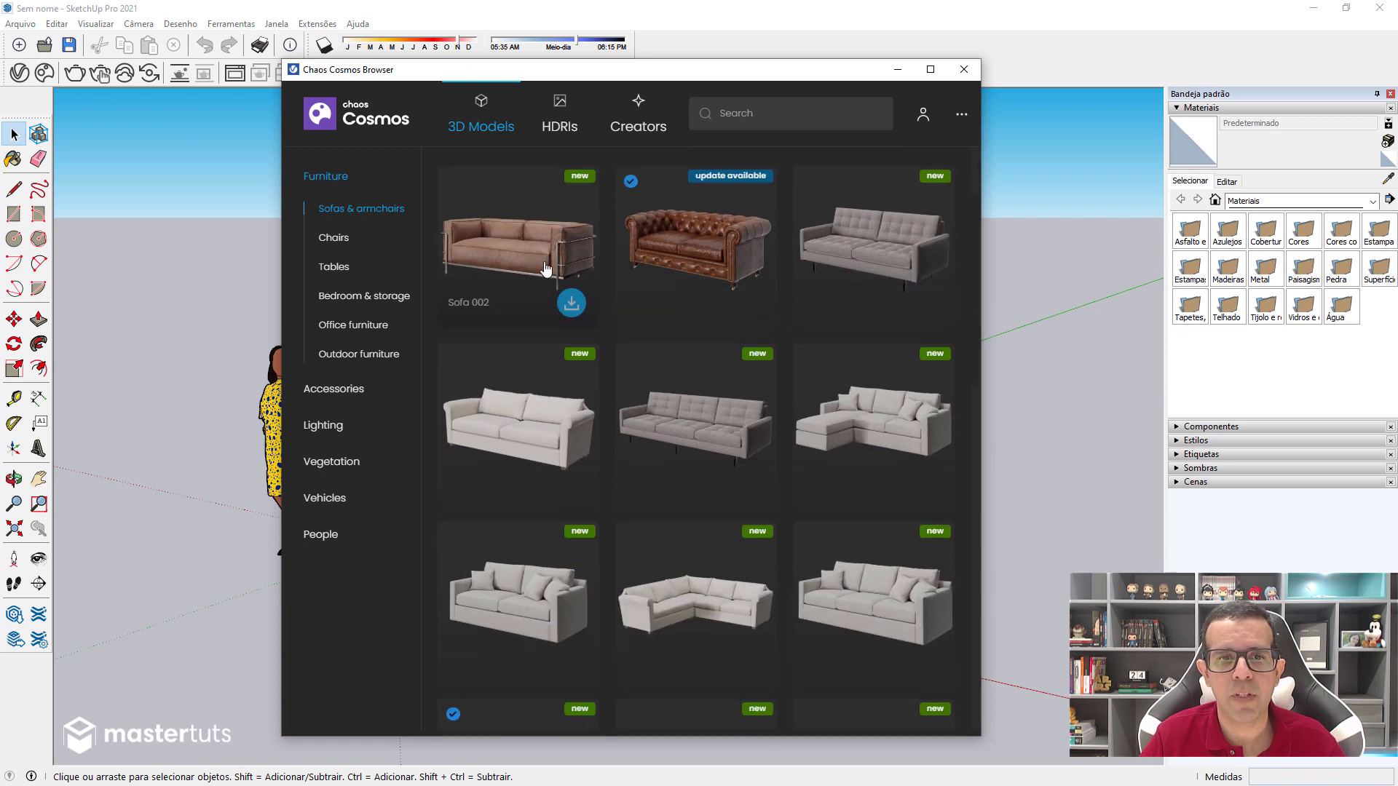
mouse_move(518, 377)
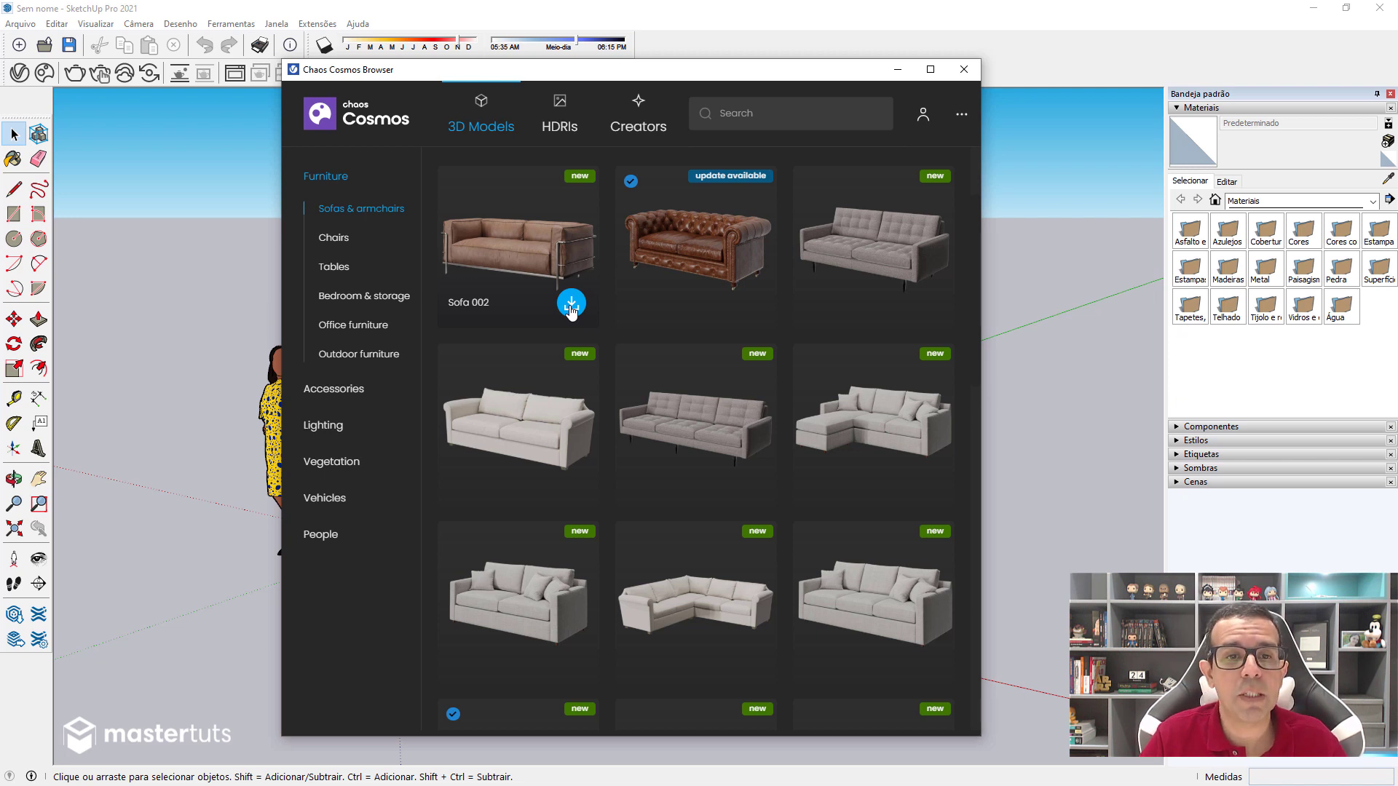
click(521, 253)
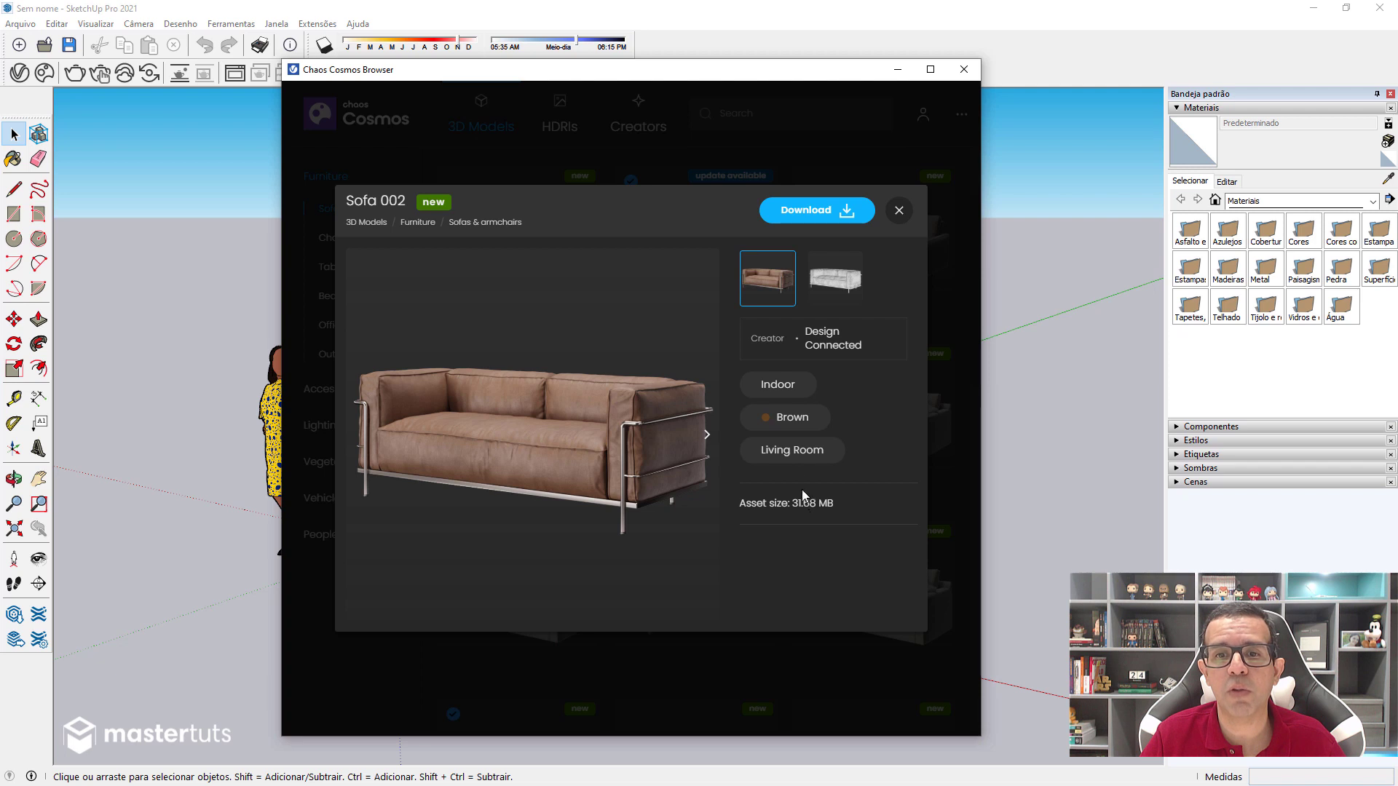
Compare Sofa 002's wireframe and textured previews, download it, and close its details
click(834, 282)
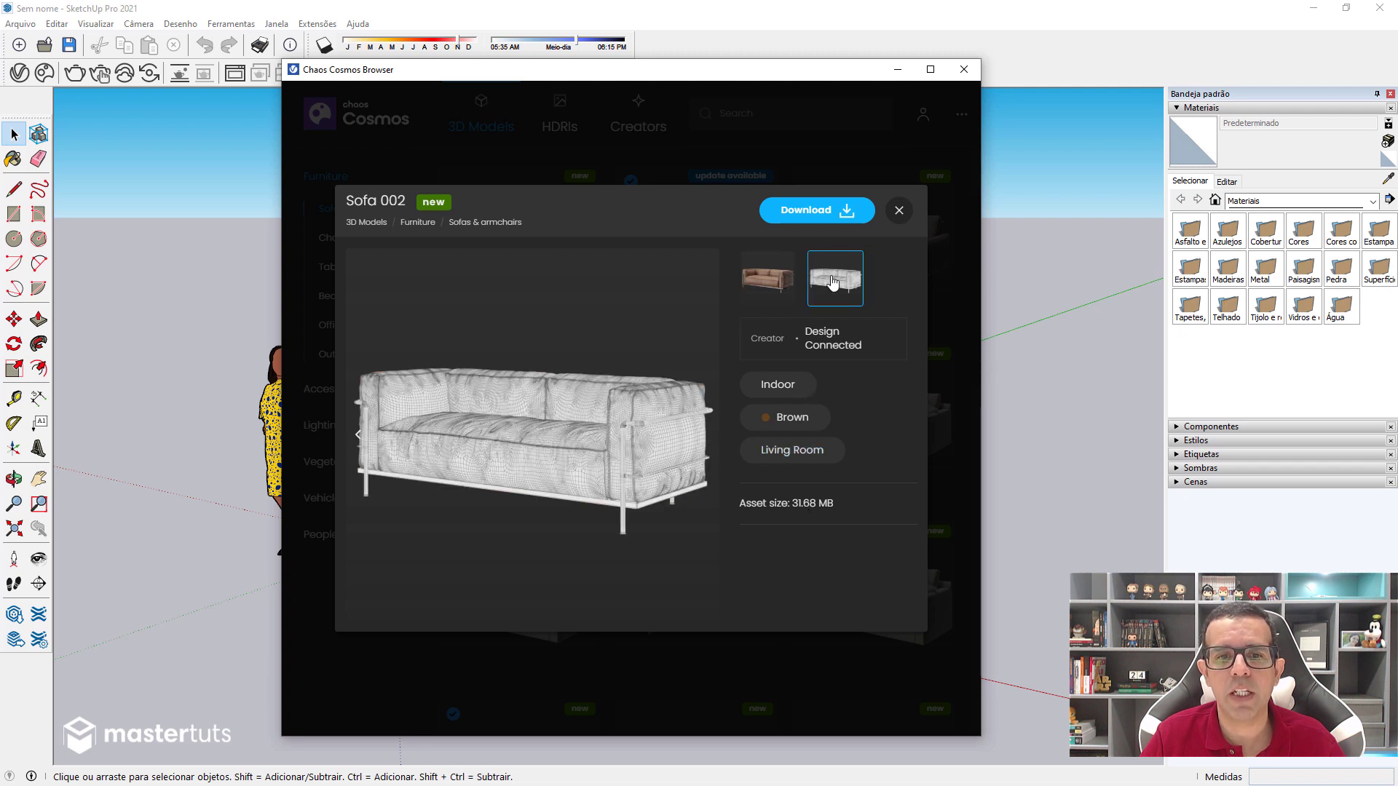
click(778, 287)
click(822, 291)
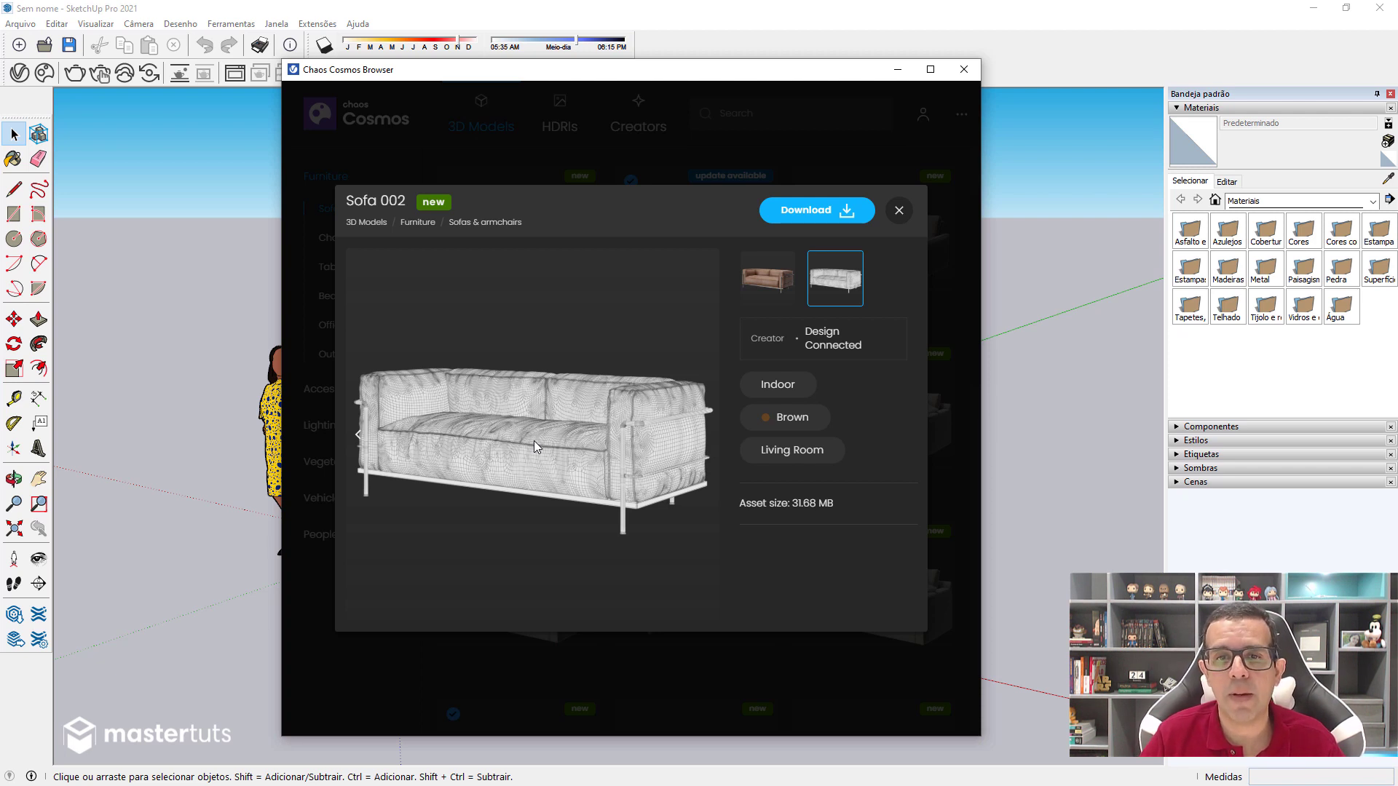
click(782, 282)
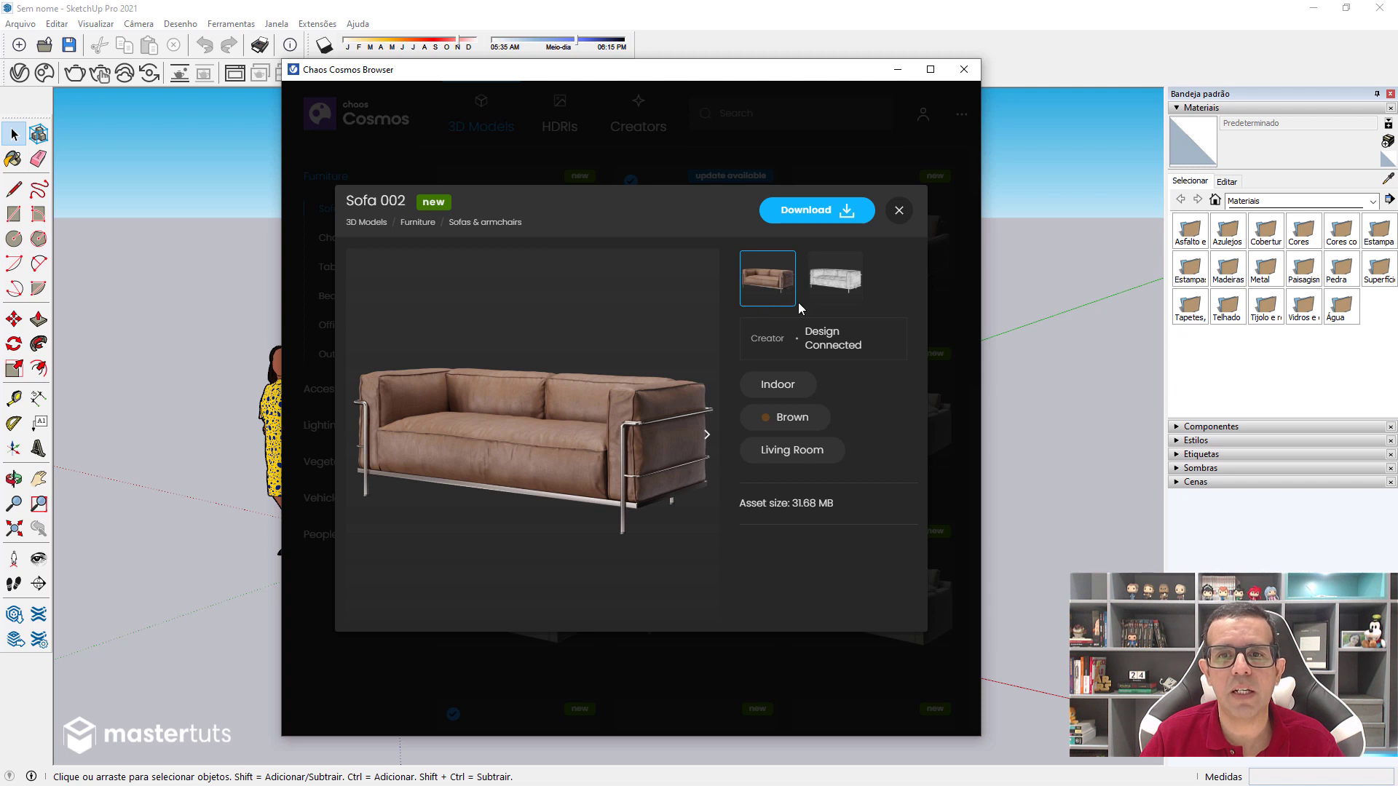
click(831, 220)
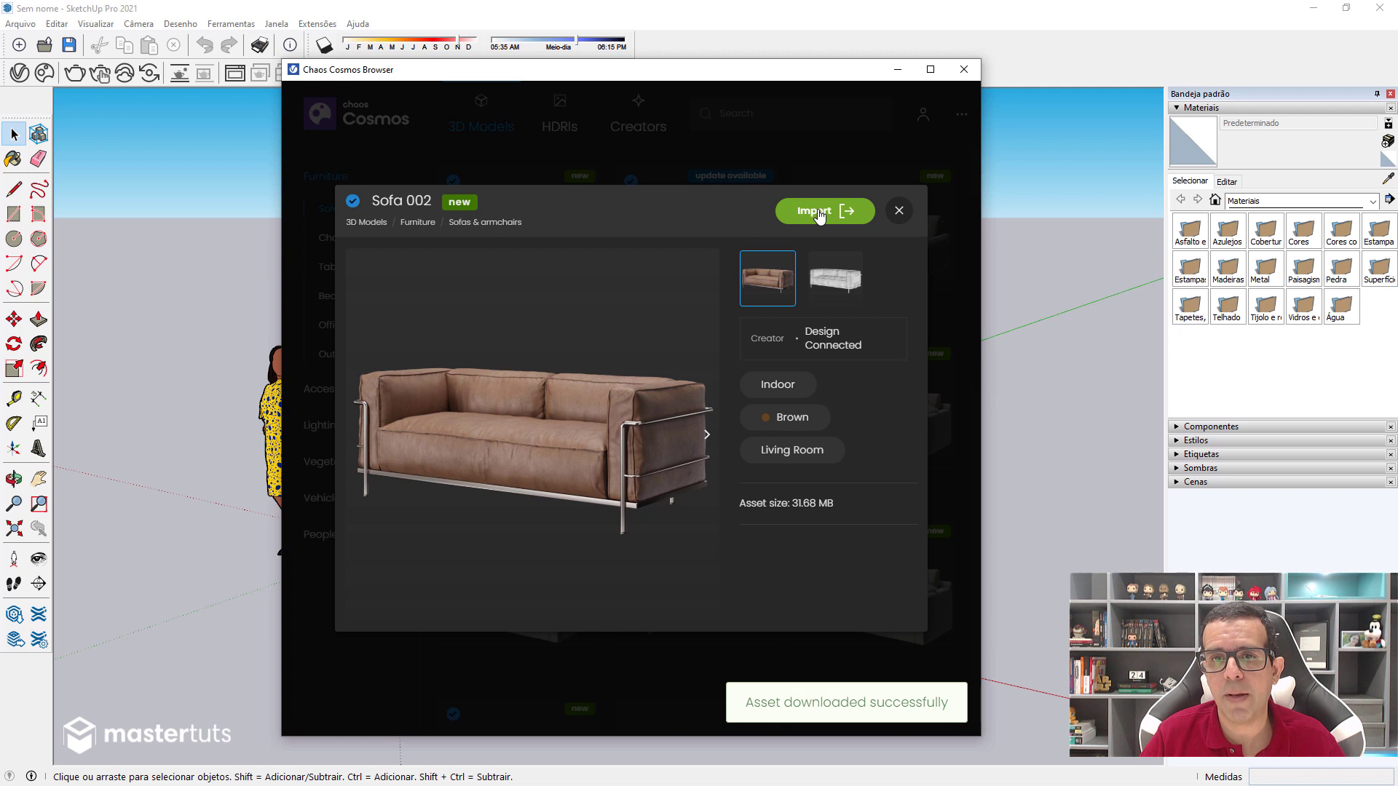
click(900, 212)
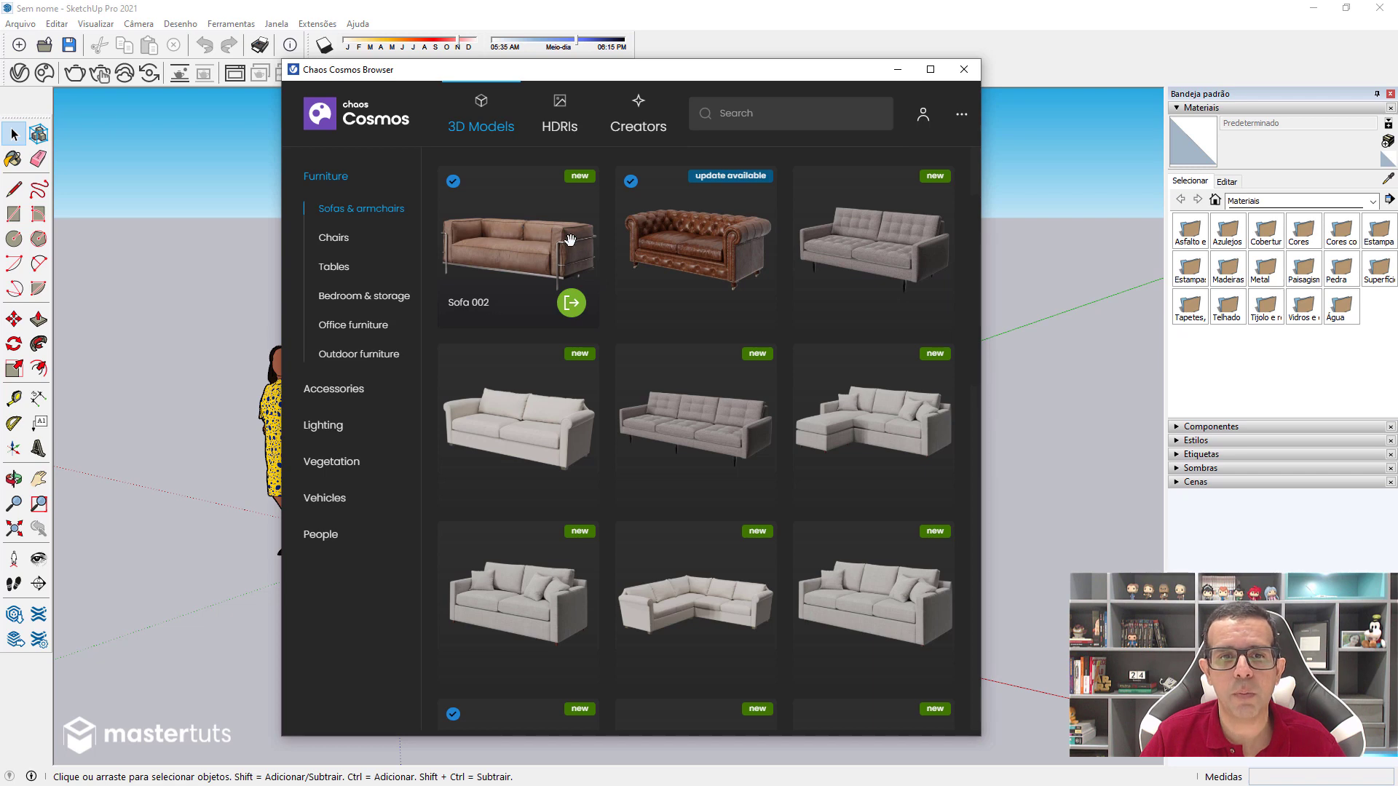
Place Sofa 002 at the origin beside the figure and orbit to face its front
click(571, 305)
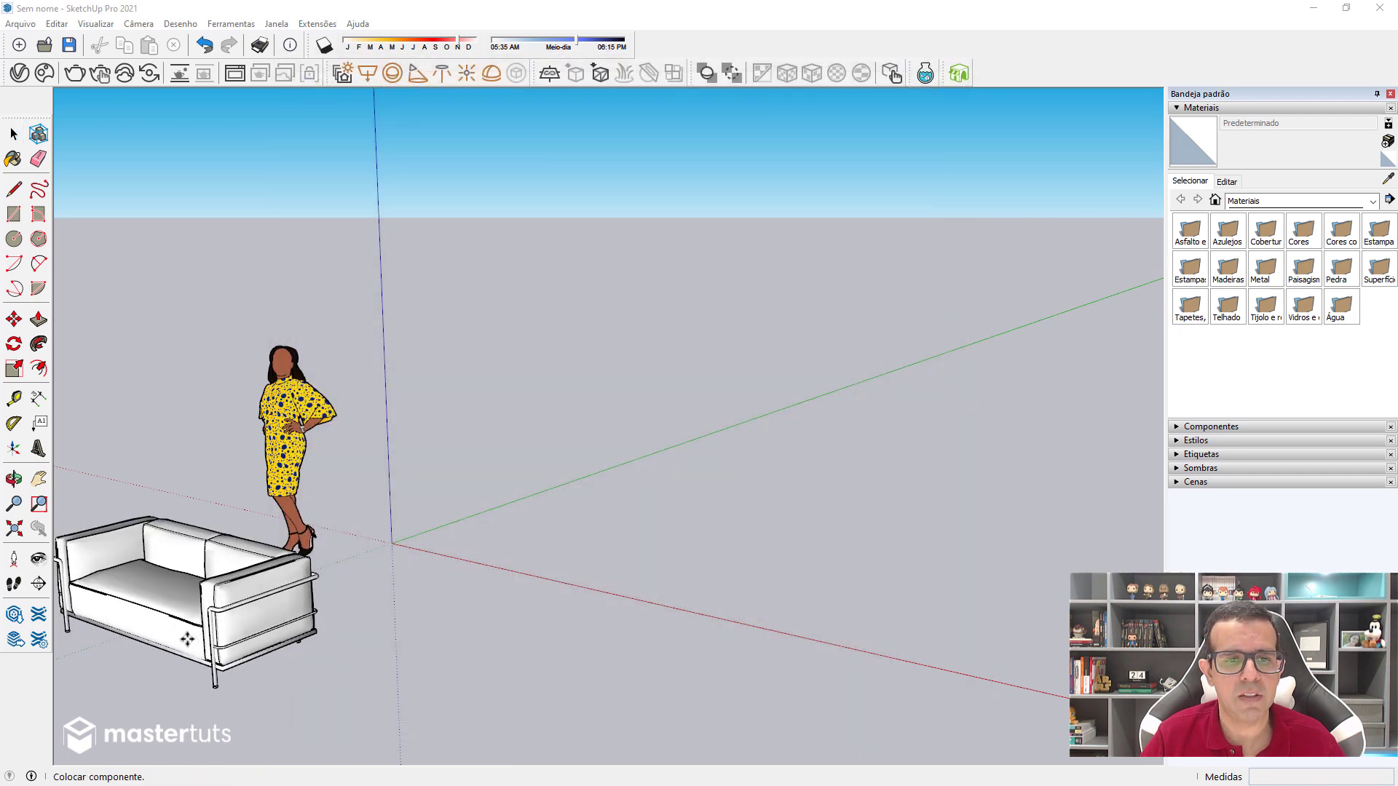
click(393, 542)
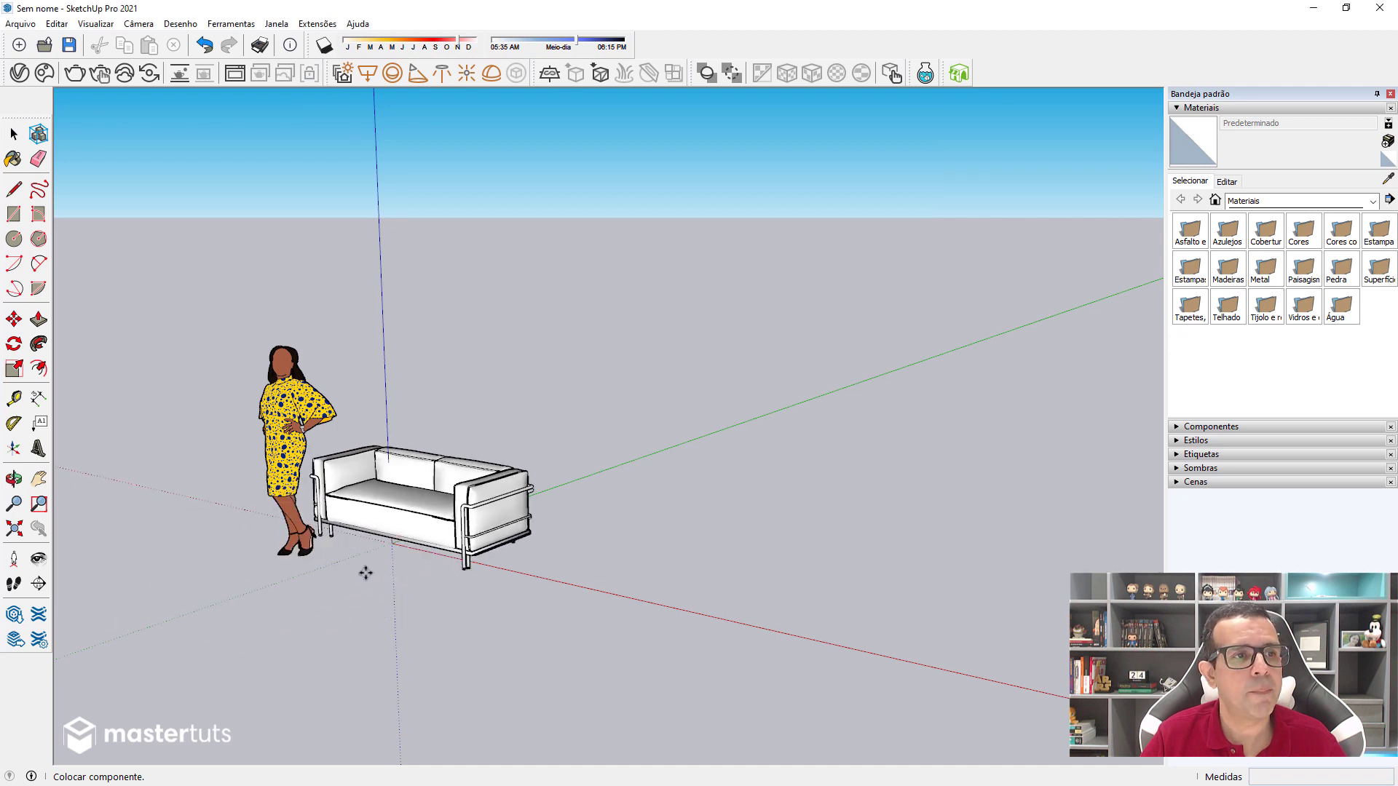
click(13, 133)
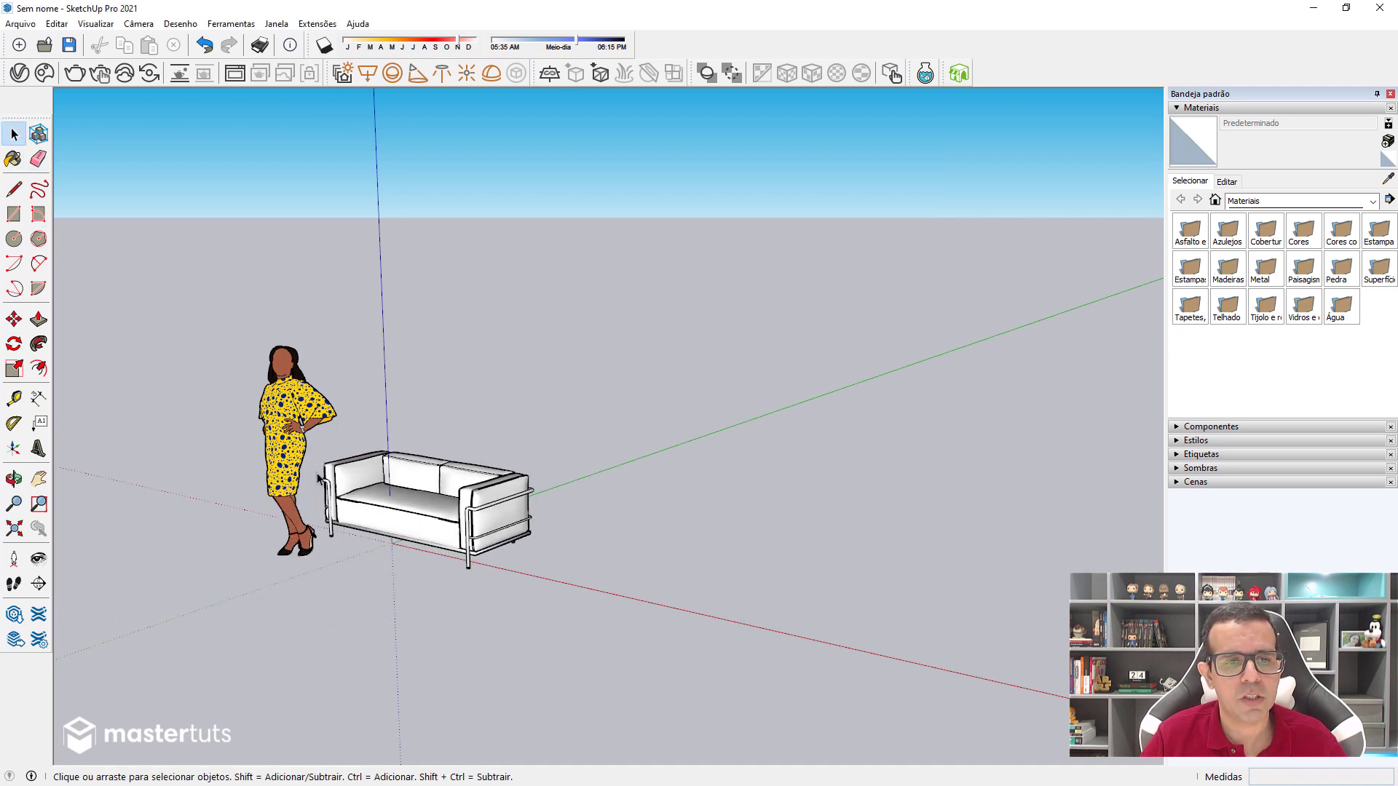
mouse_move(318, 479)
middle_down()
mouse_move(437, 561)
mouse_move(826, 442)
mouse_move(614, 564)
mouse_move(578, 490)
mouse_move(490, 500)
mouse_move(441, 407)
mouse_move(531, 509)
mouse_move(672, 564)
middle_up()
scroll(437, 560, up, 3)
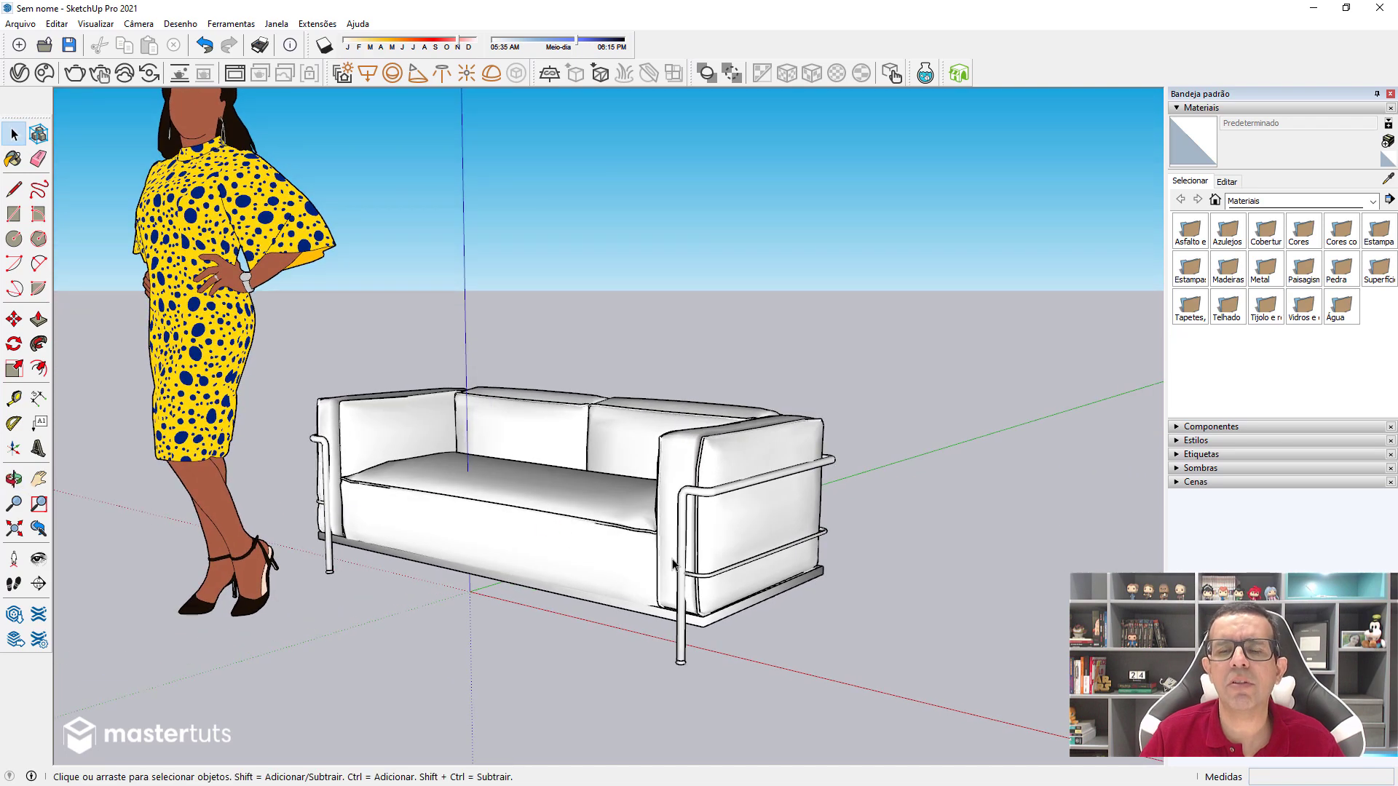
scroll(673, 564, down, 3)
mouse_move(571, 546)
middle_down()
mouse_move(795, 562)
mouse_move(536, 571)
mouse_move(849, 546)
mouse_move(491, 553)
middle_up()
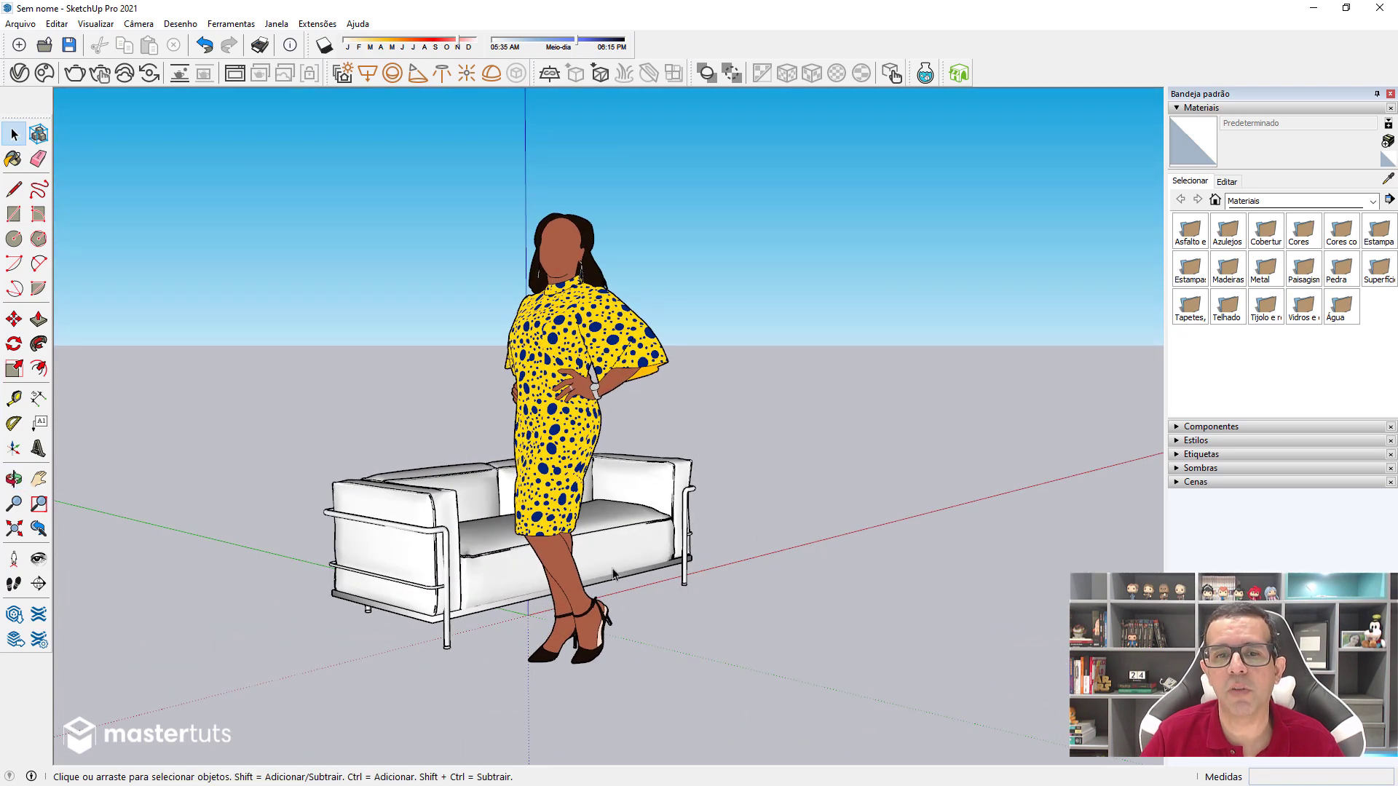
middle_drag(614, 575, 260, 587)
middle_drag(671, 584, 479, 602)
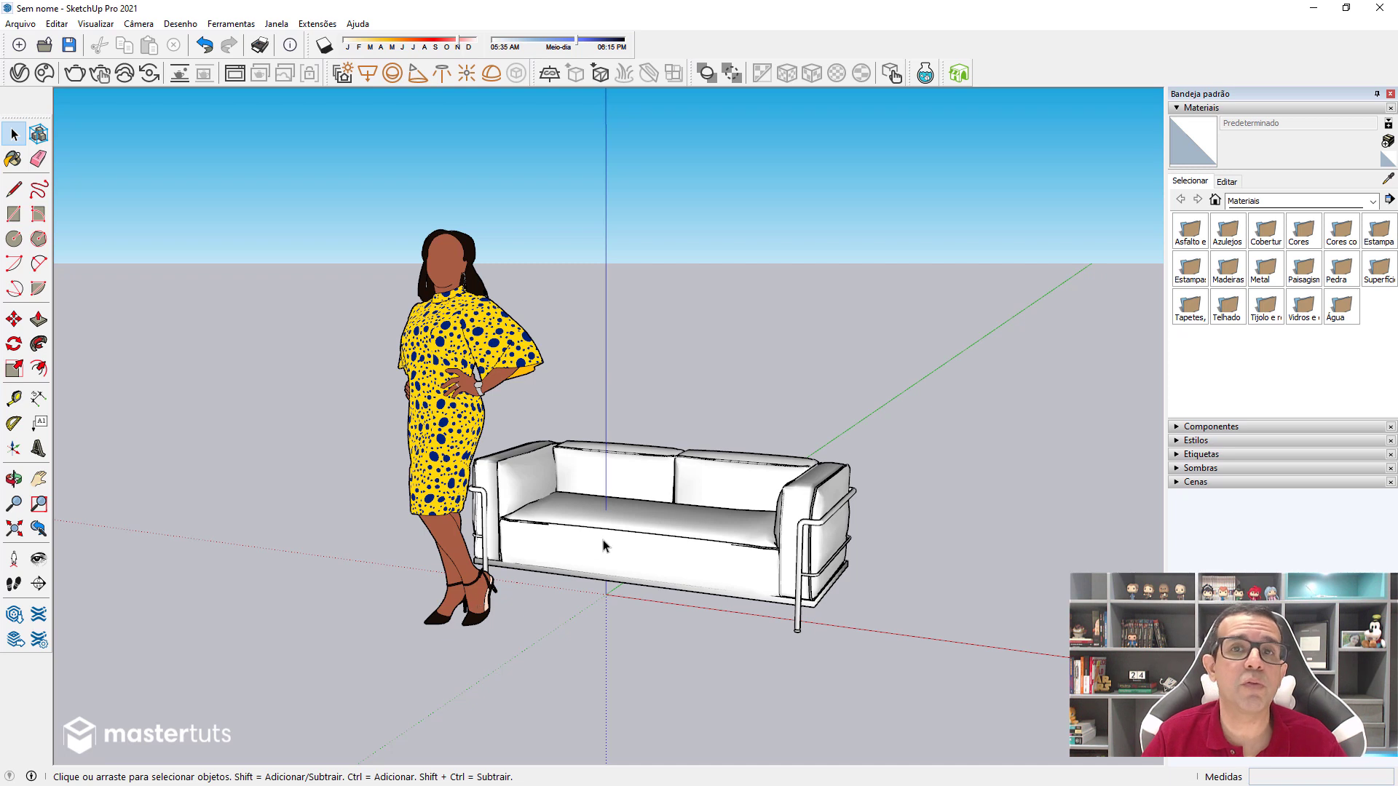
Scale the sofa up about 1.23 times to match the standing woman's proportions
click(805, 527)
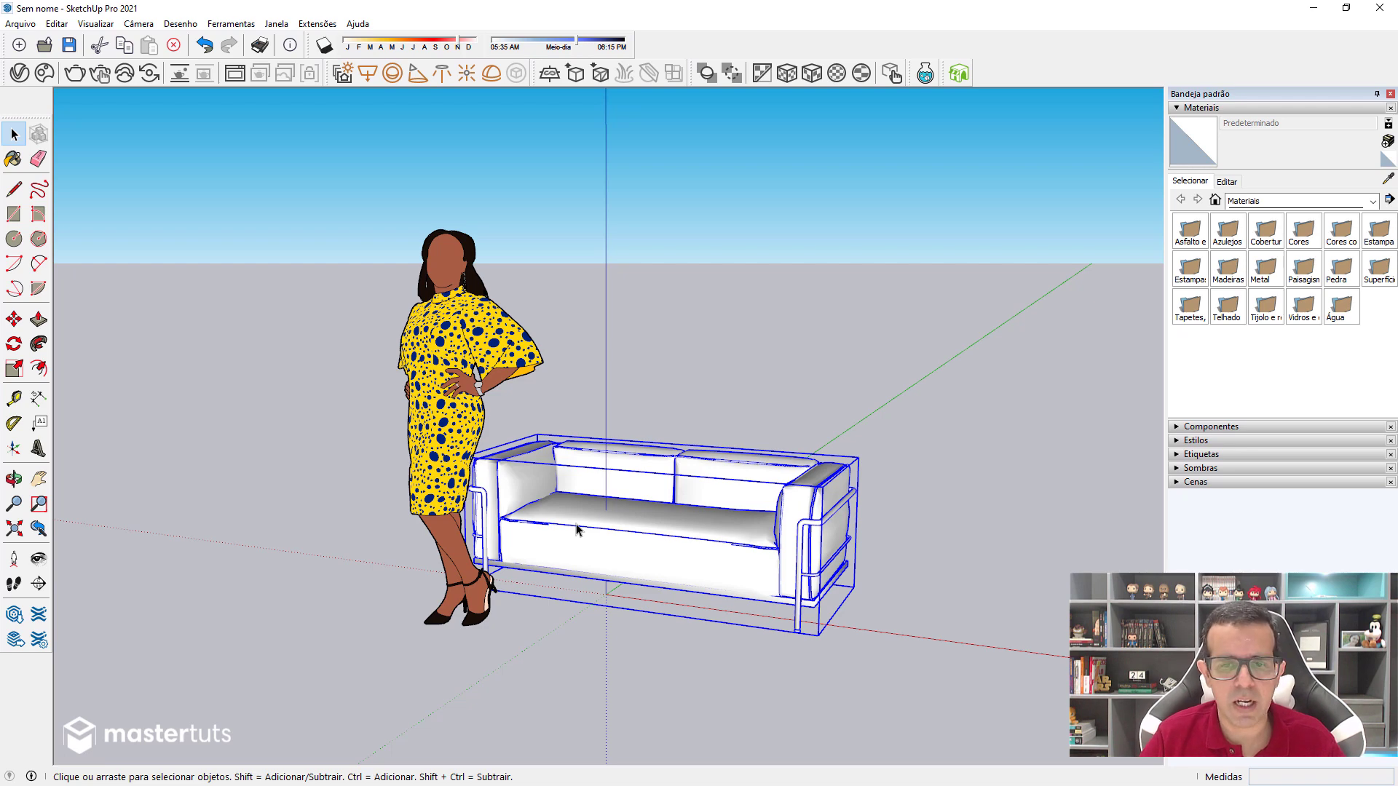
key(s)
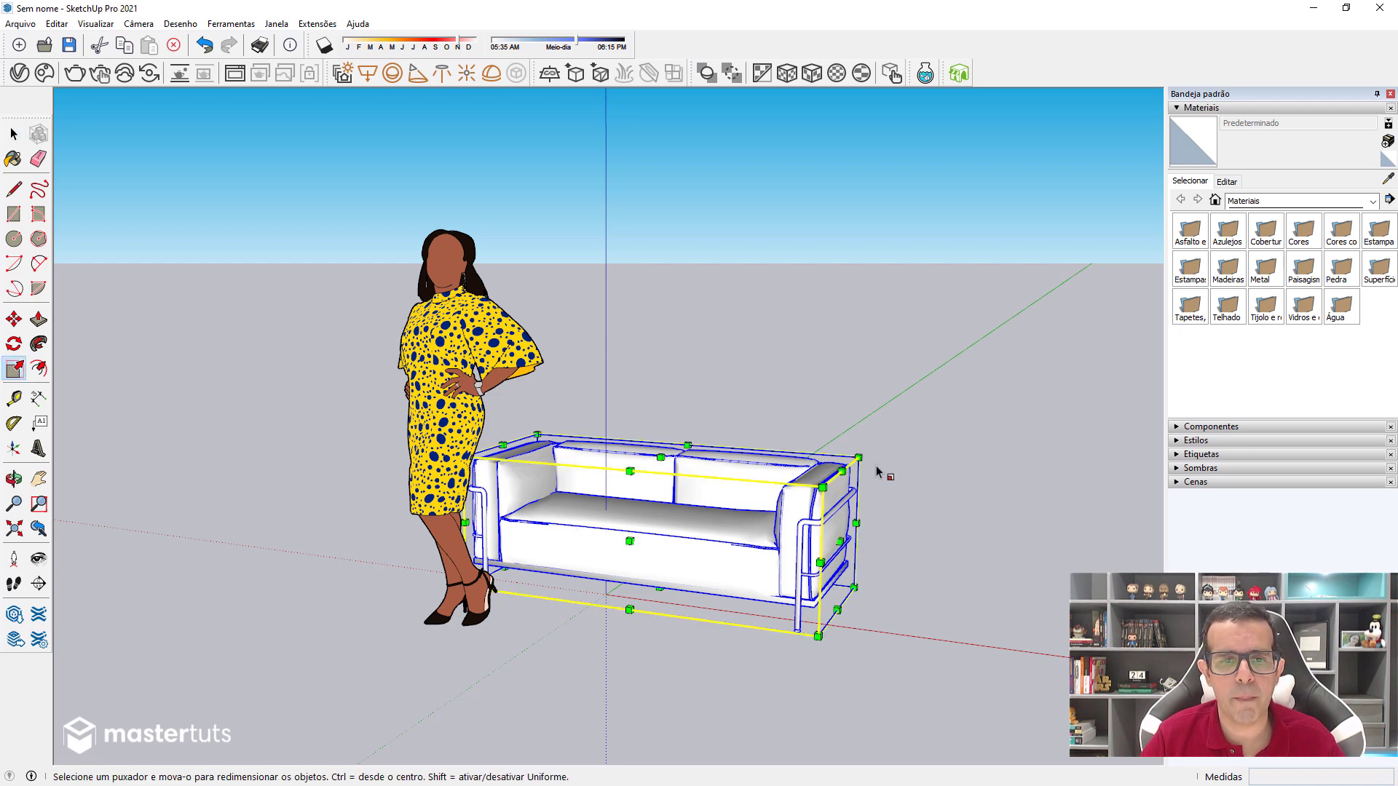
drag(859, 457, 947, 431)
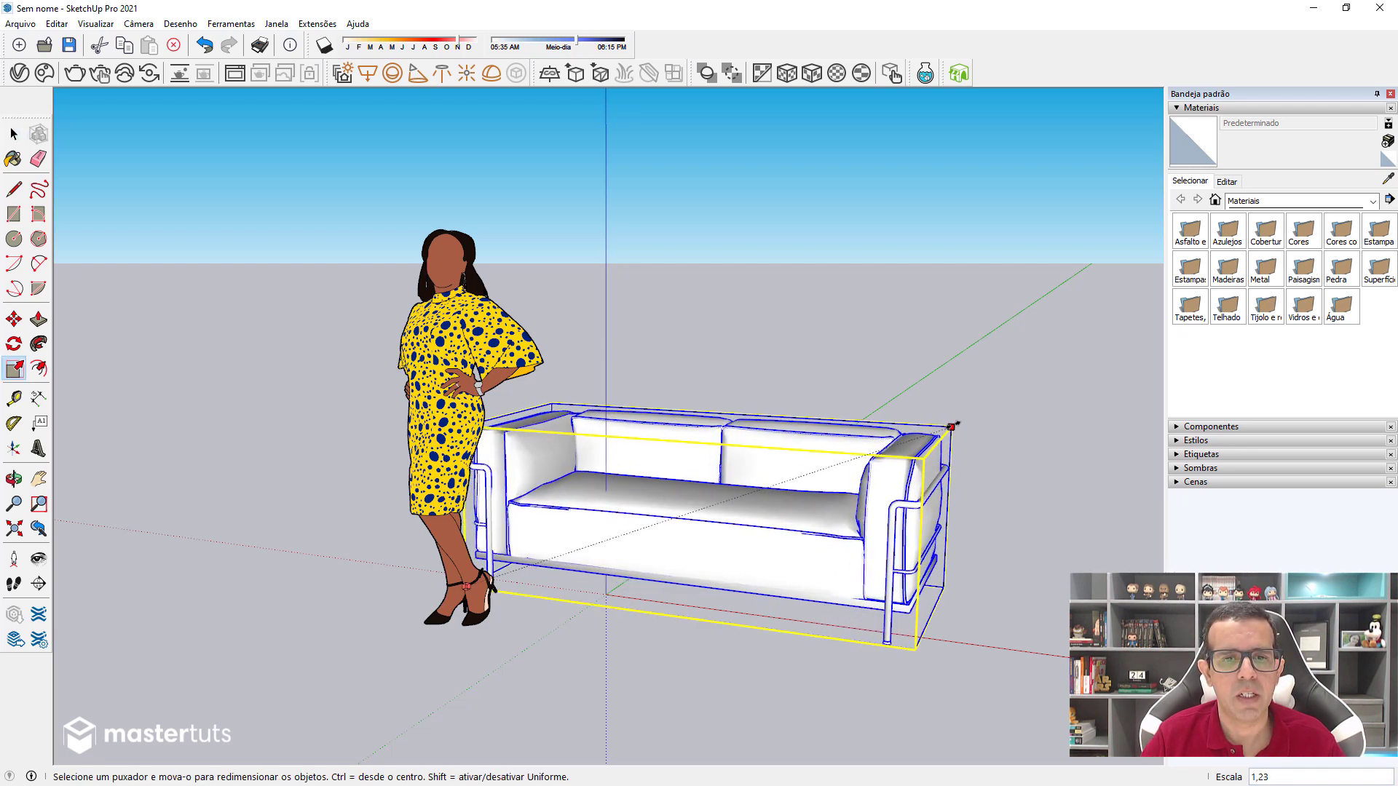
key(space)
click(799, 334)
mouse_move(799, 335)
middle_down()
mouse_move(805, 437)
mouse_move(1155, 422)
mouse_move(734, 427)
middle_up()
scroll(739, 480, up, 3)
mouse_move(739, 479)
middle_down()
mouse_move(624, 415)
mouse_move(692, 415)
middle_up()
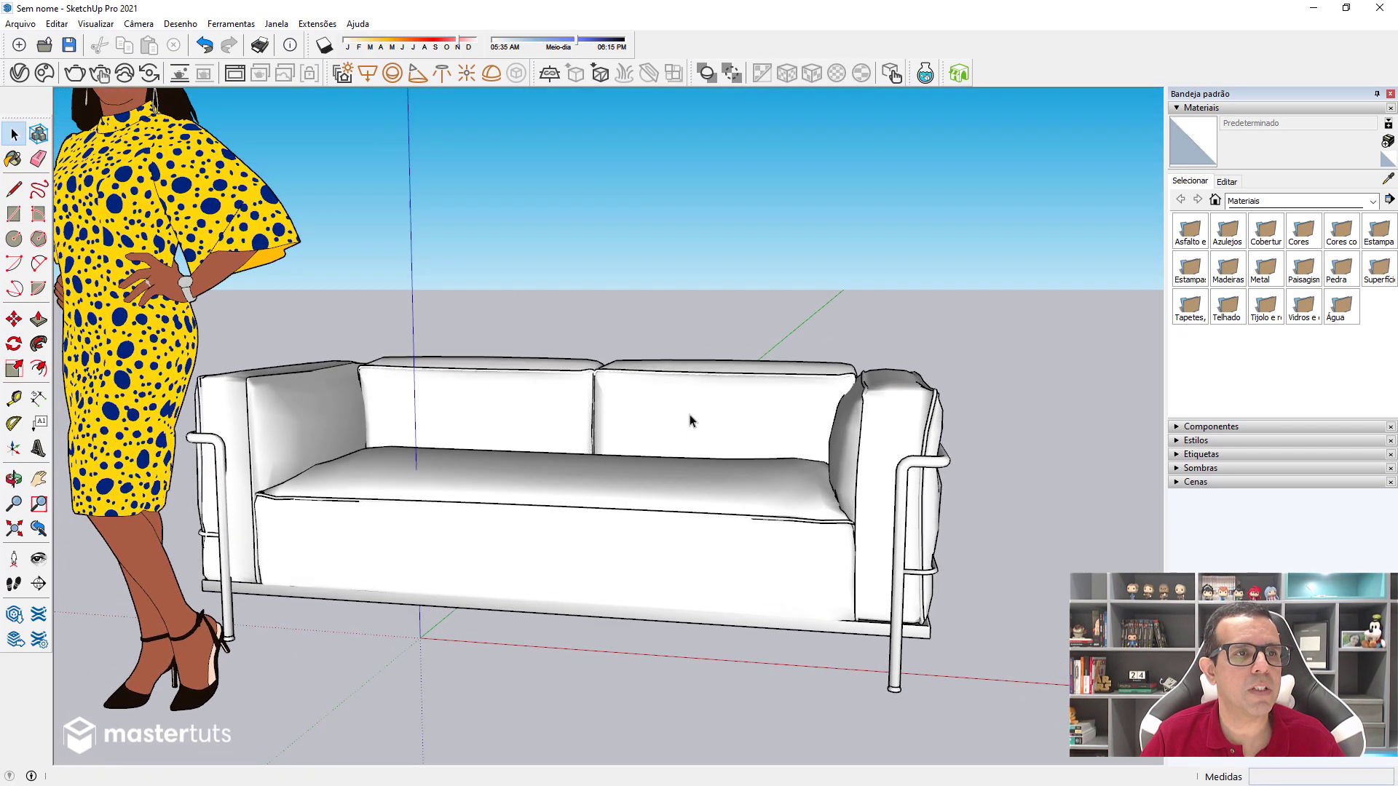
click(77, 75)
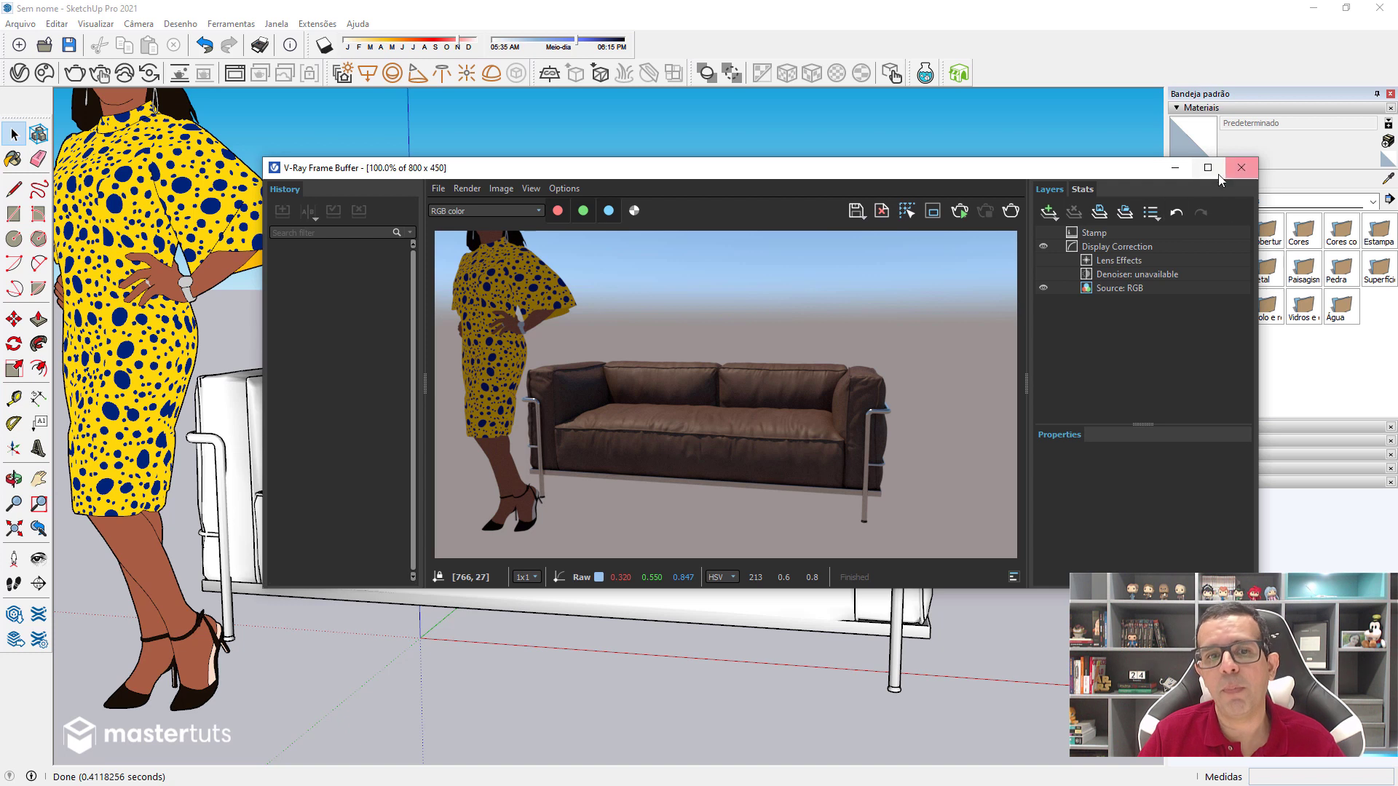
drag(1061, 171, 1070, 148)
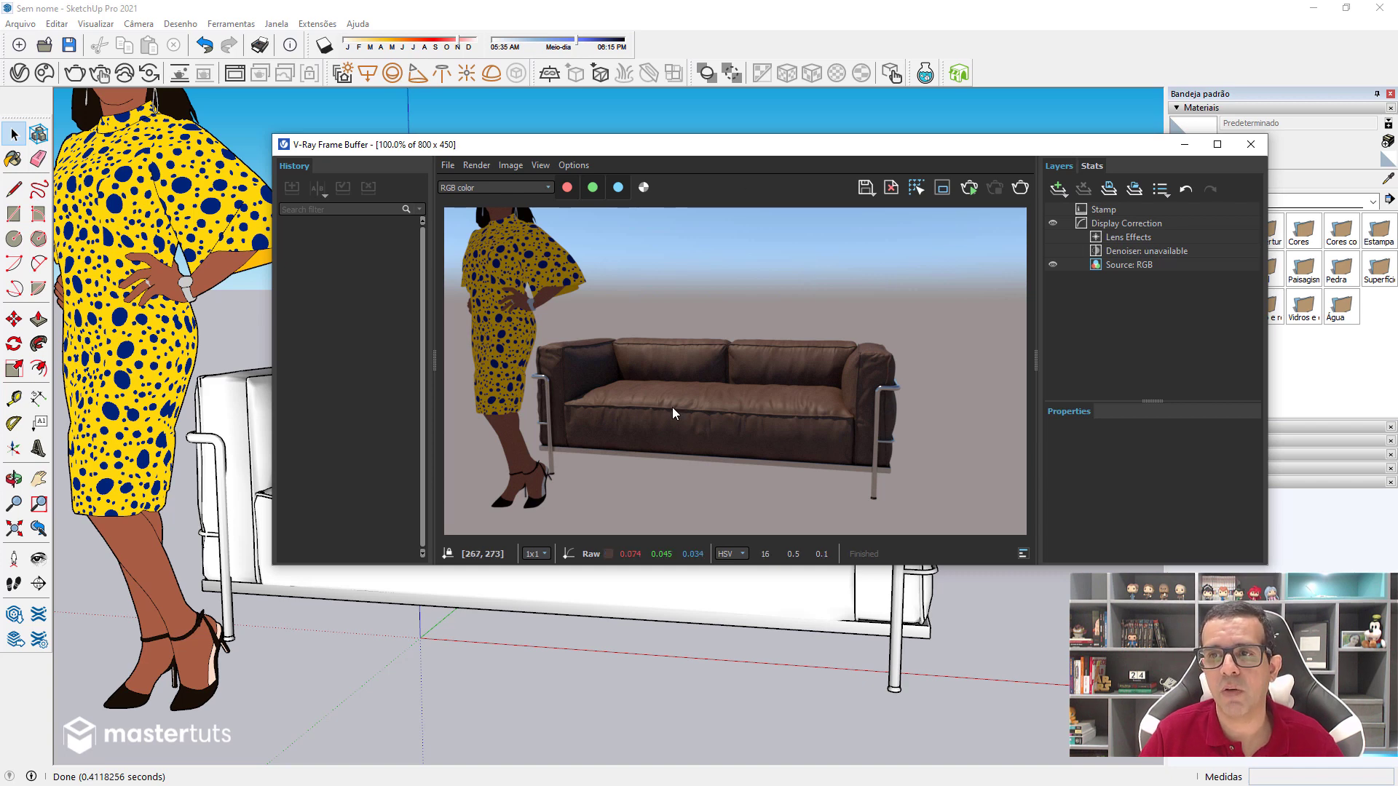
click(1251, 144)
mouse_move(666, 385)
middle_down()
mouse_move(677, 375)
mouse_move(557, 401)
mouse_move(662, 475)
mouse_move(661, 407)
middle_up()
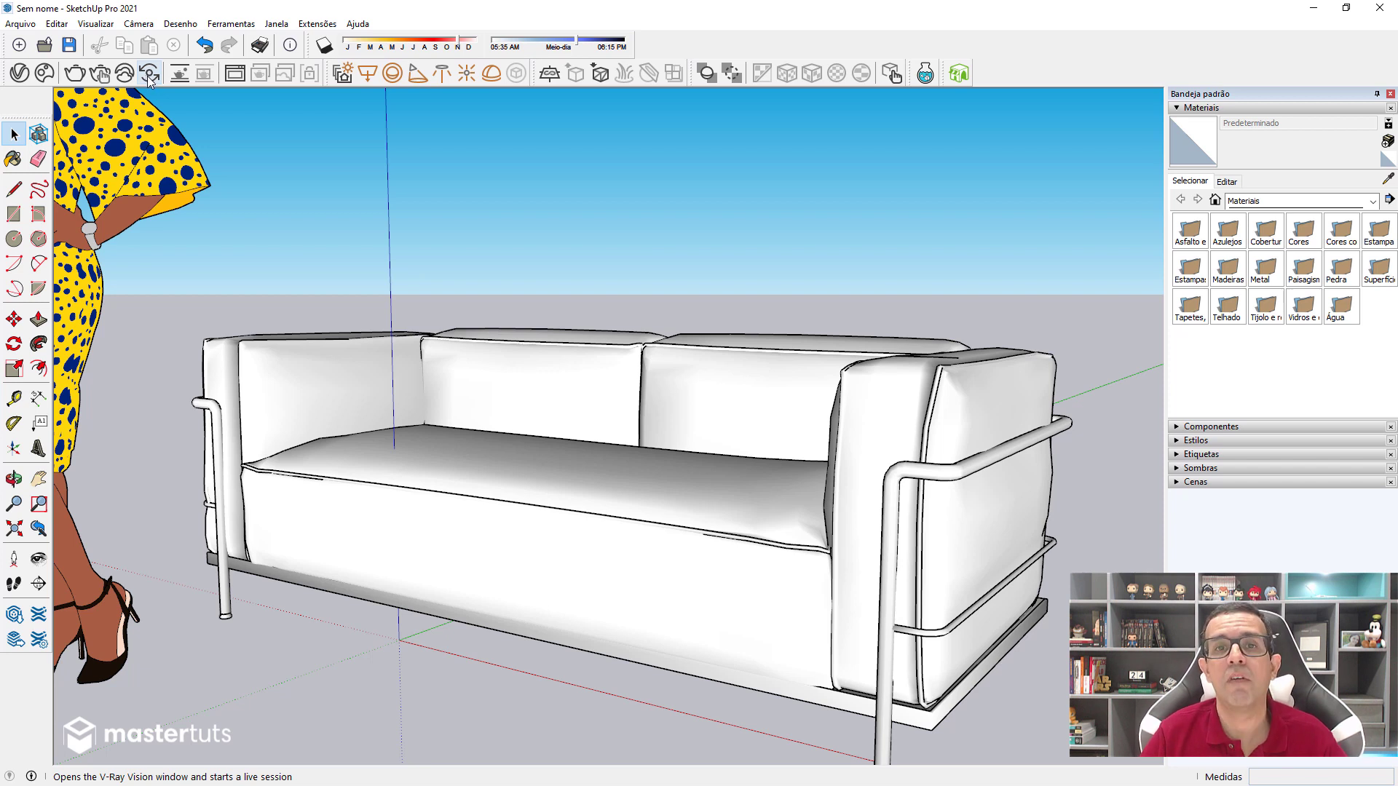
click(149, 79)
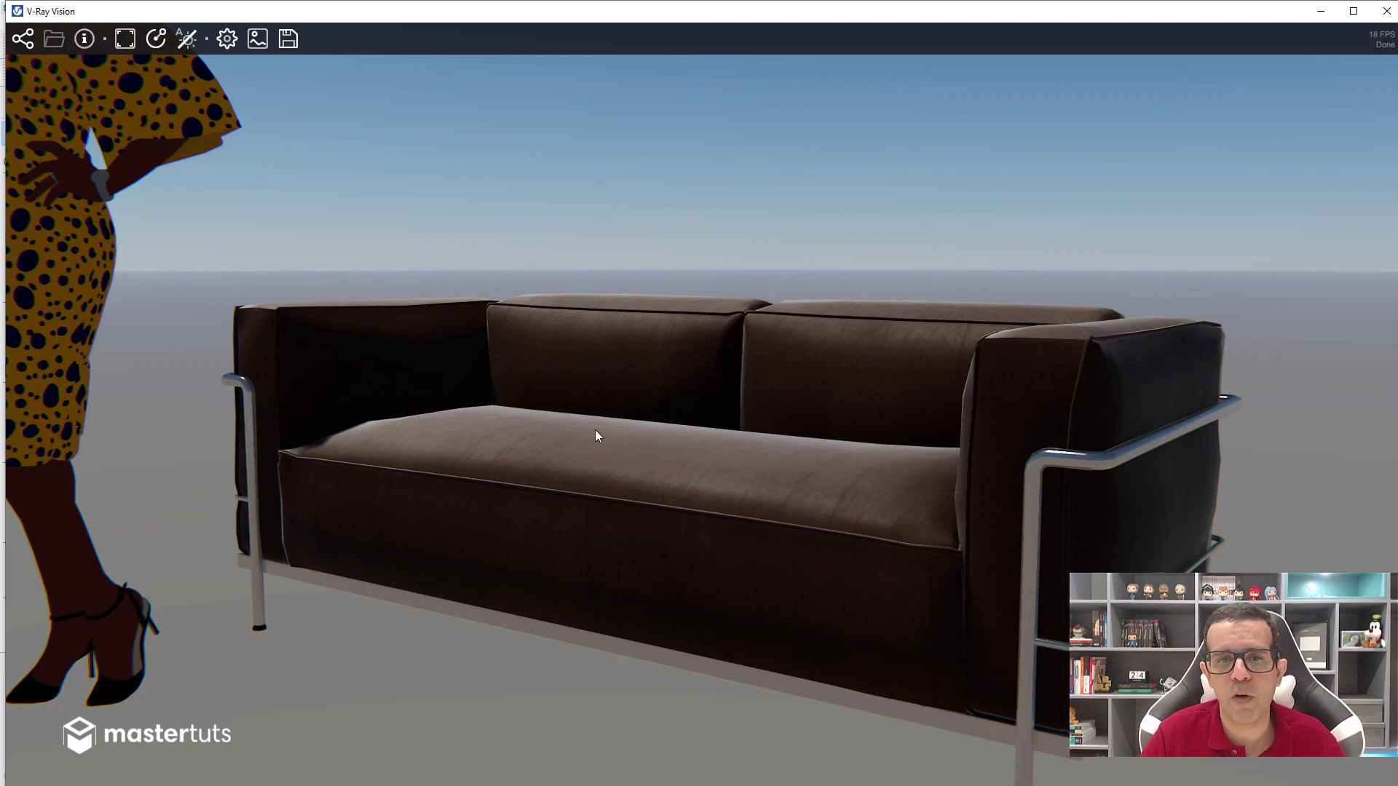
mouse_move(626, 428)
mouse_down()
mouse_move(693, 459)
mouse_move(556, 384)
mouse_move(537, 391)
mouse_move(592, 383)
mouse_up()
scroll(539, 391, up, 5)
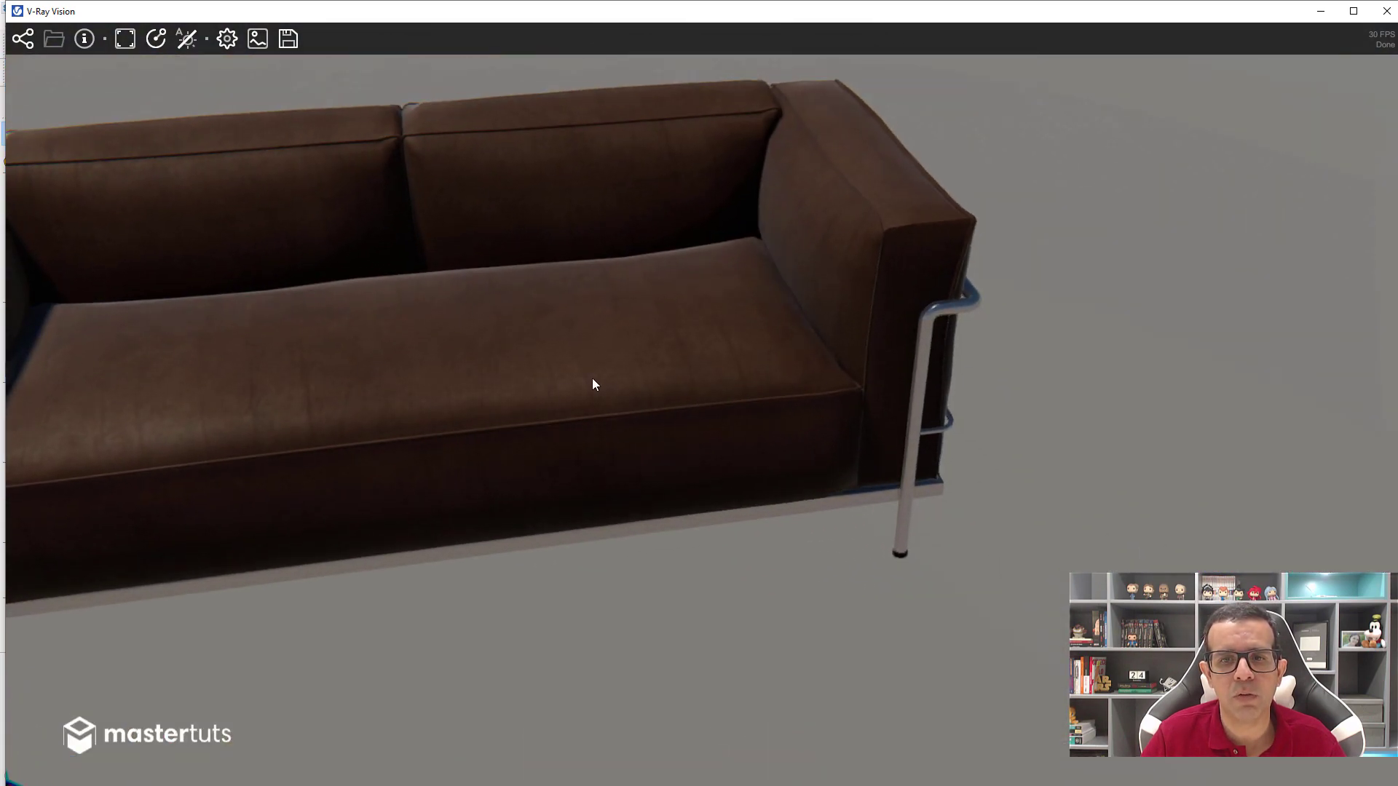
scroll(614, 360, up, 5)
scroll(650, 378, down, 1)
scroll(659, 386, down, 3)
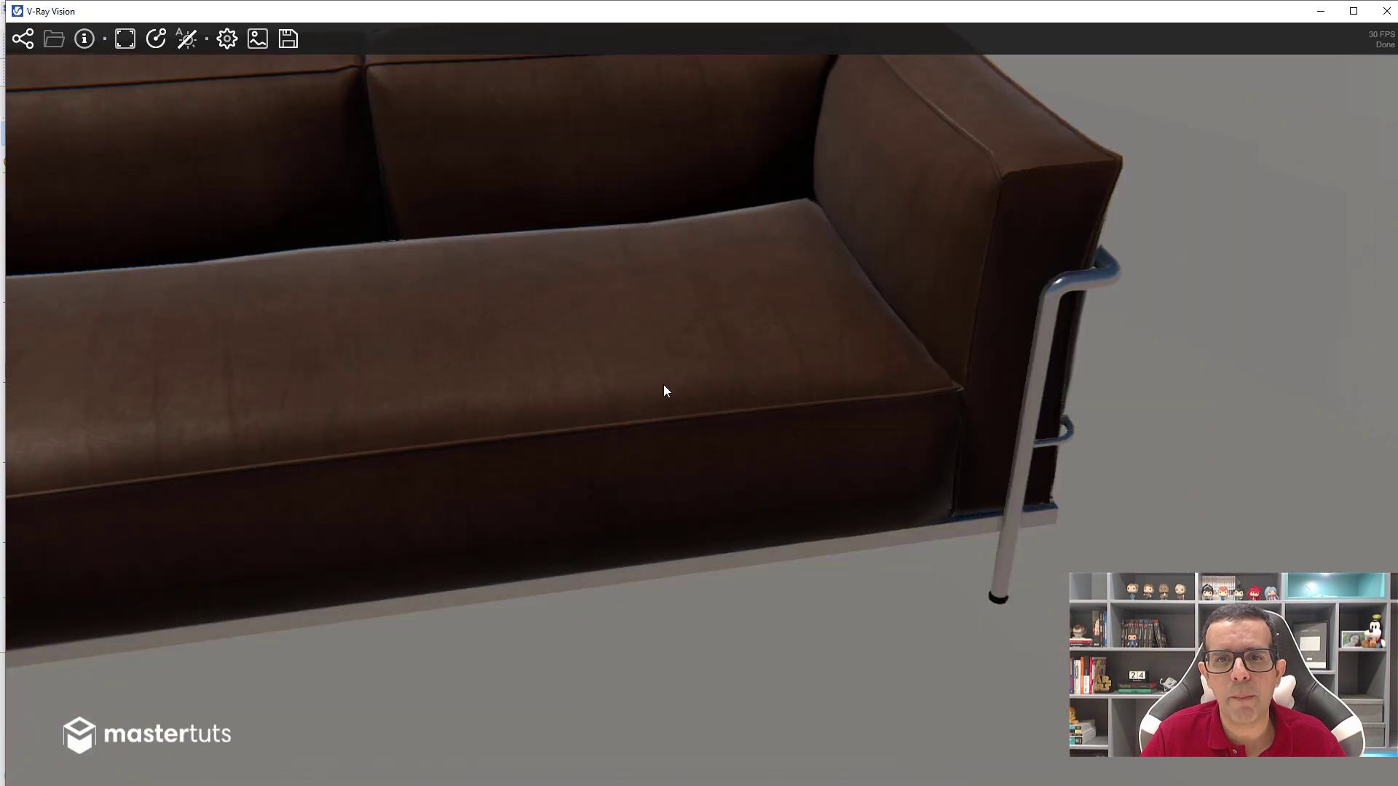
scroll(662, 393, up, 1)
scroll(648, 429, up, 2)
scroll(830, 354, up, 3)
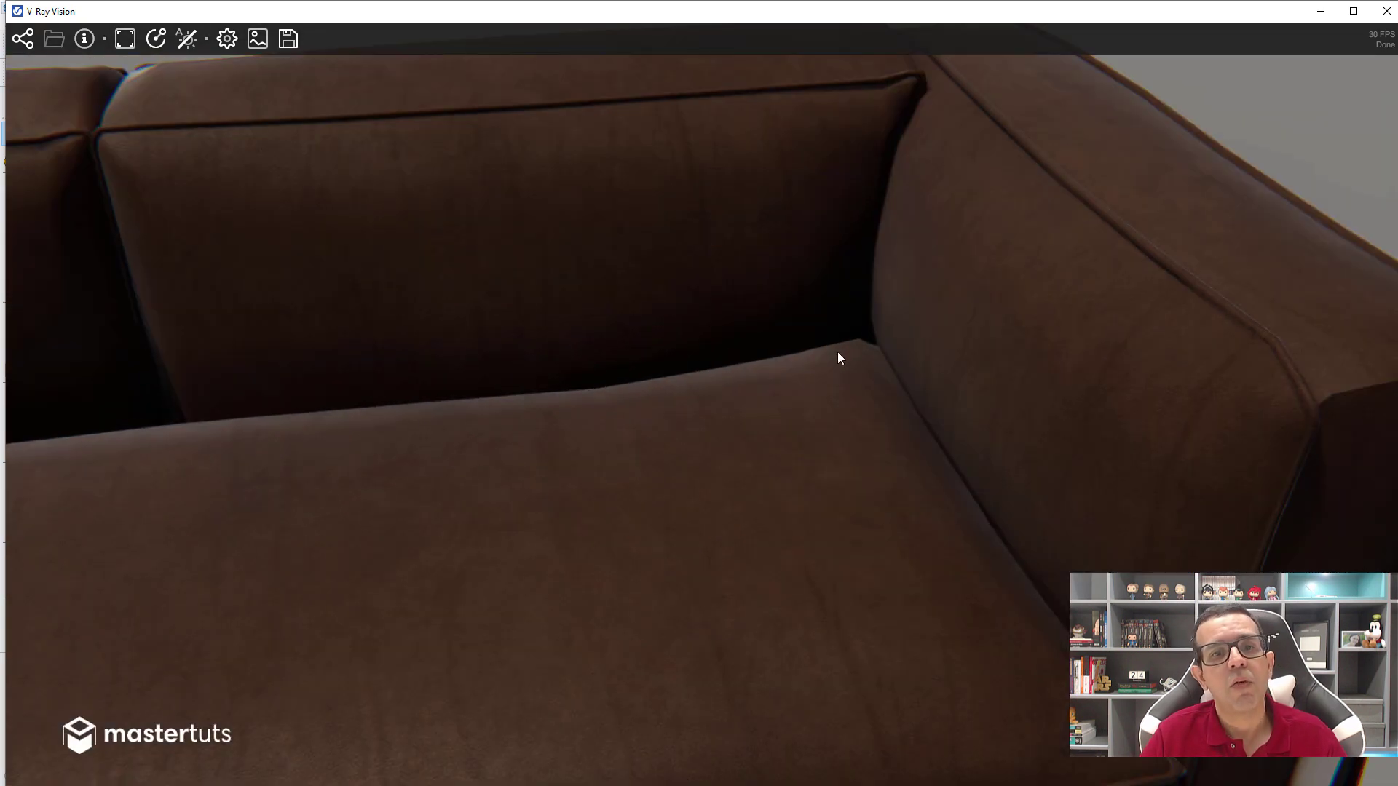
scroll(808, 384, down, 2)
scroll(807, 380, down, 2)
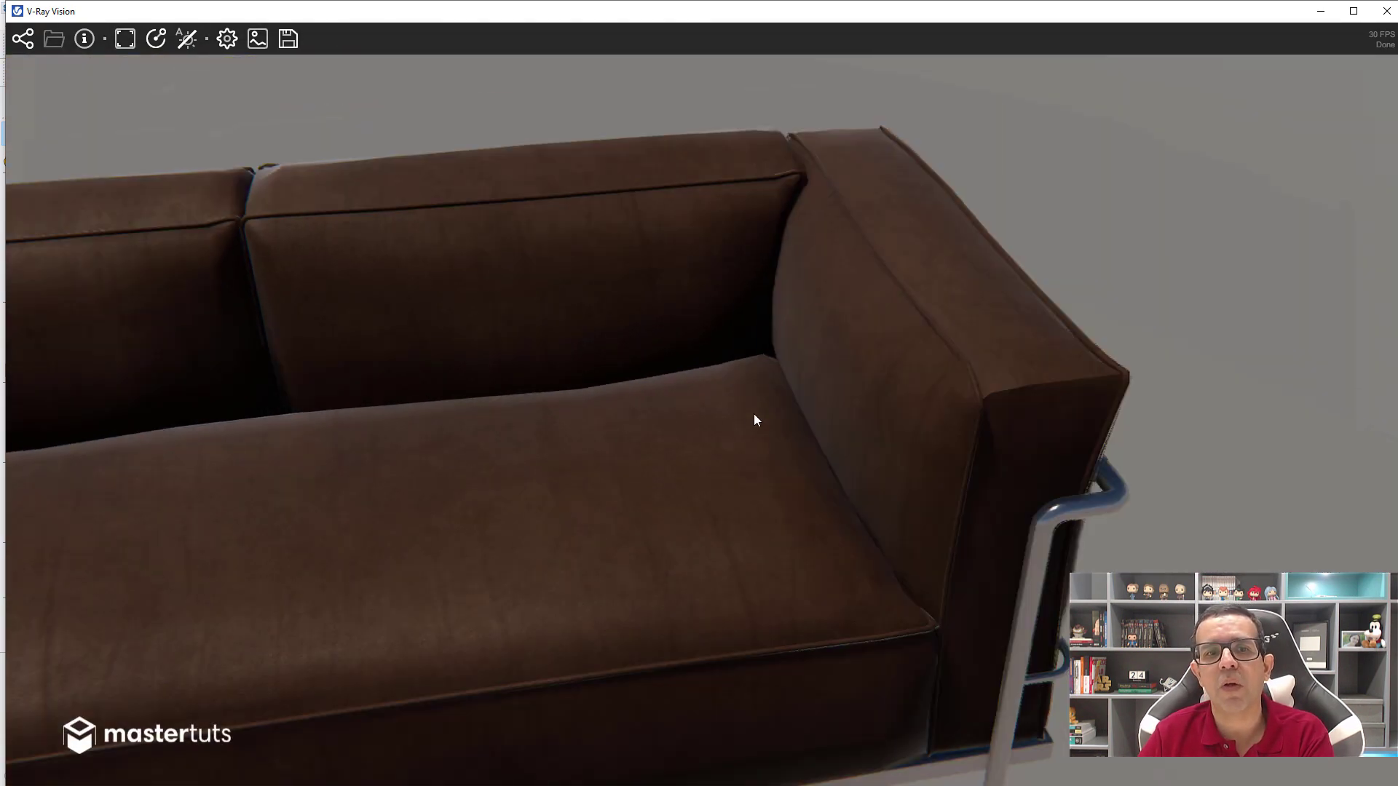
scroll(579, 298, up, 2)
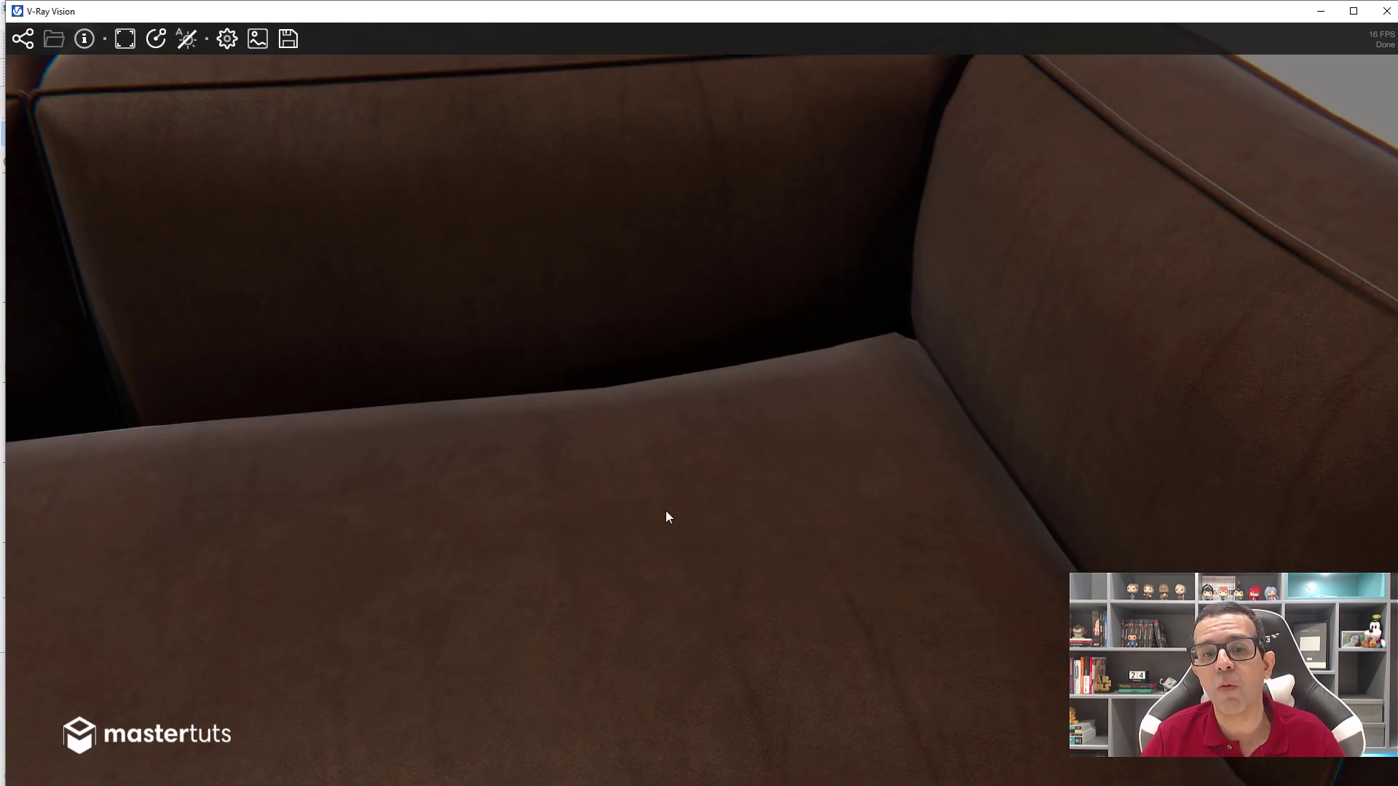
scroll(665, 509, down, 5)
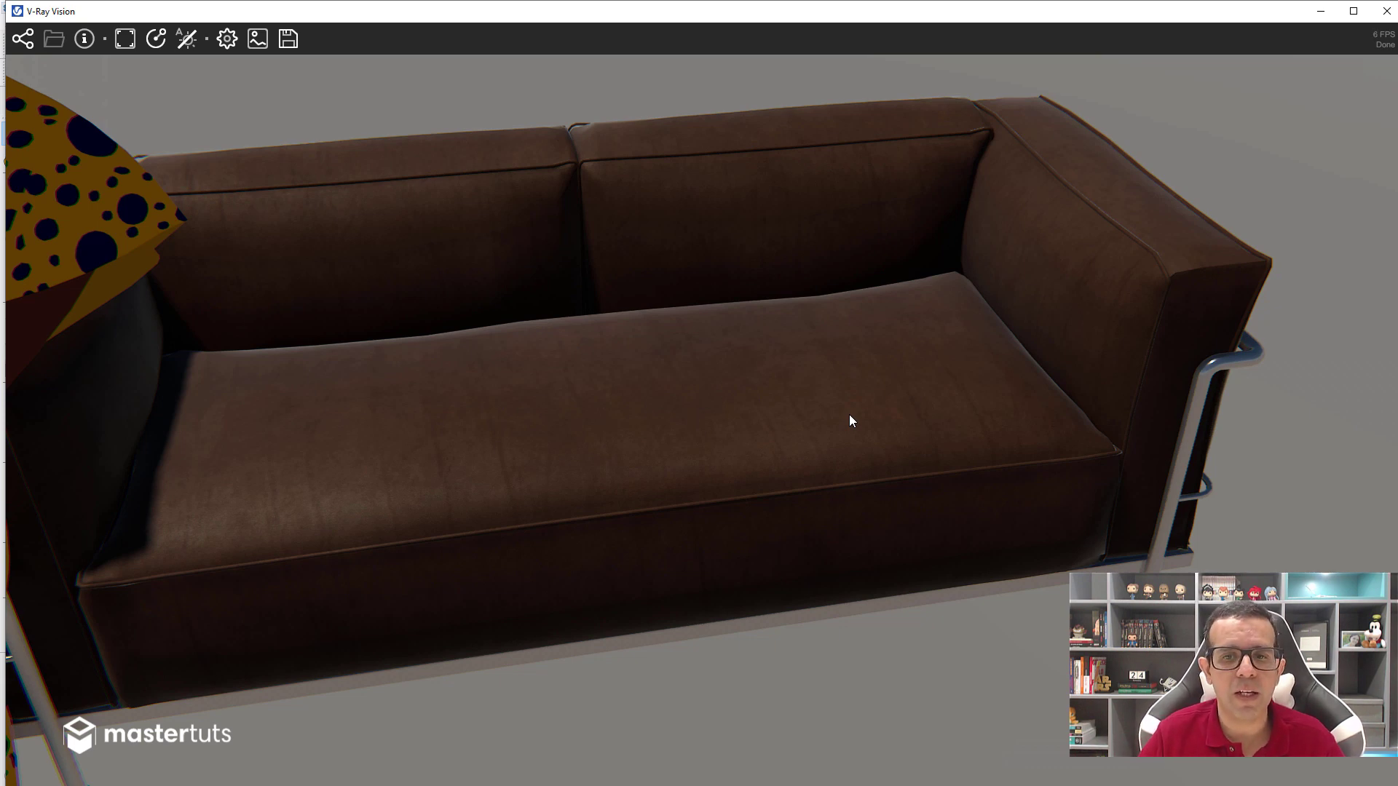
scroll(823, 420, down, 3)
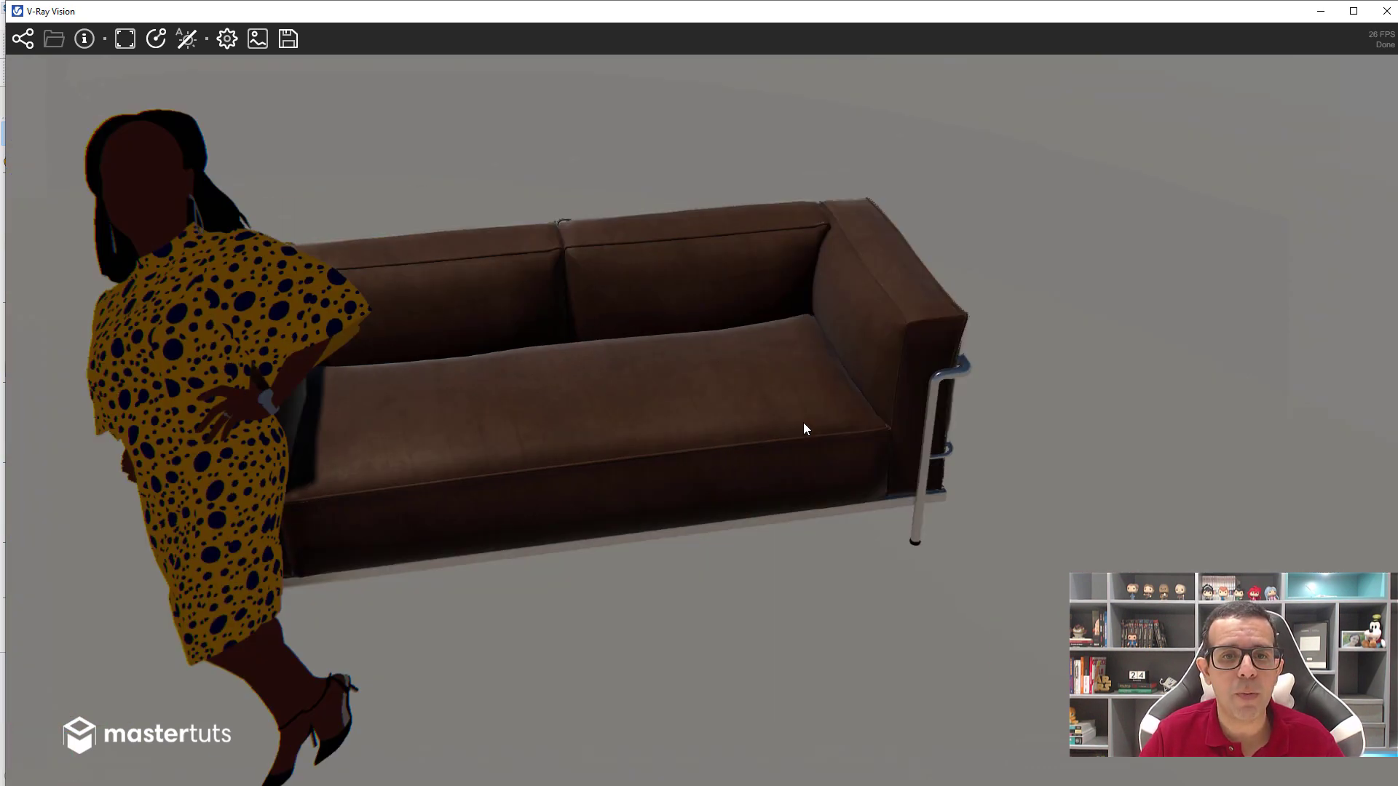
scroll(732, 424, up, 2)
scroll(510, 447, up, 2)
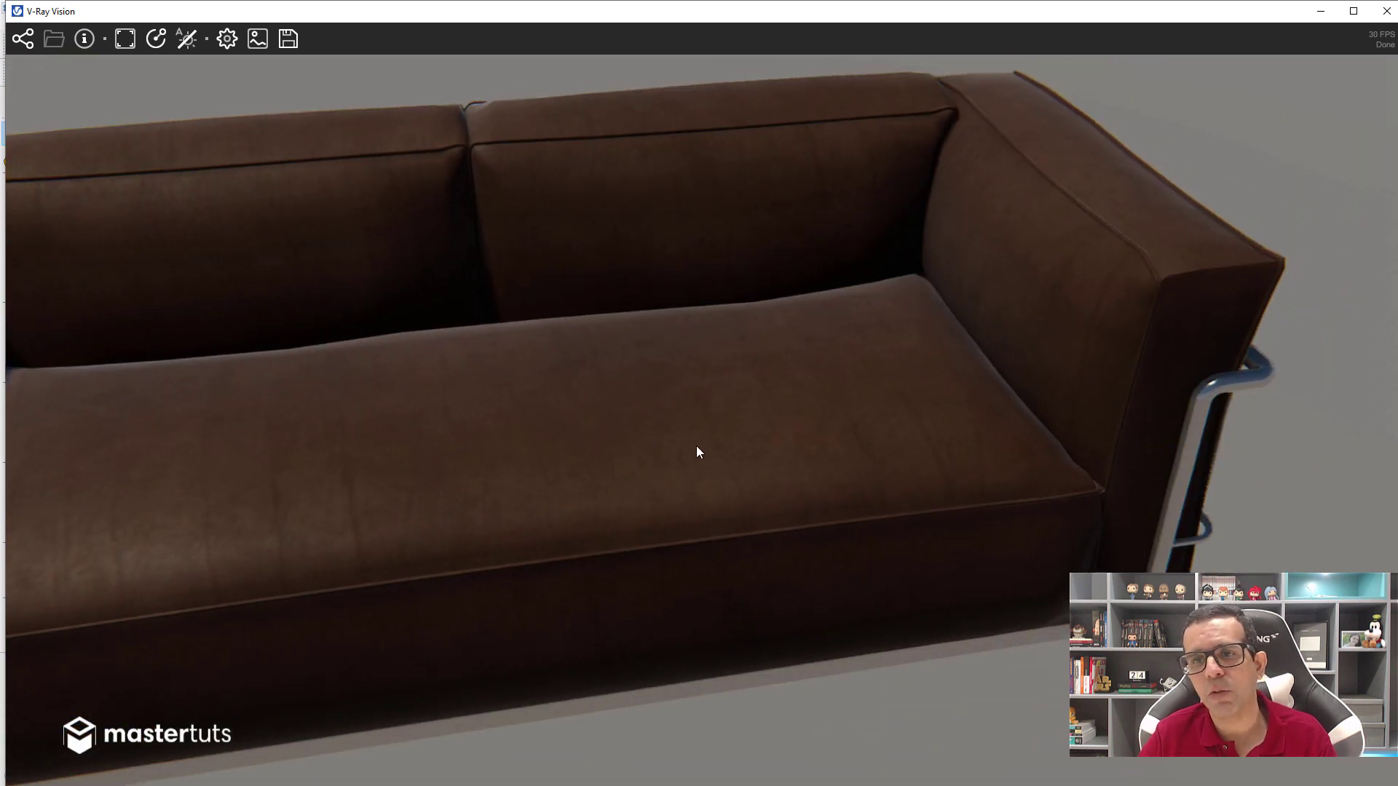
scroll(679, 391, up, 2)
scroll(824, 347, up, 3)
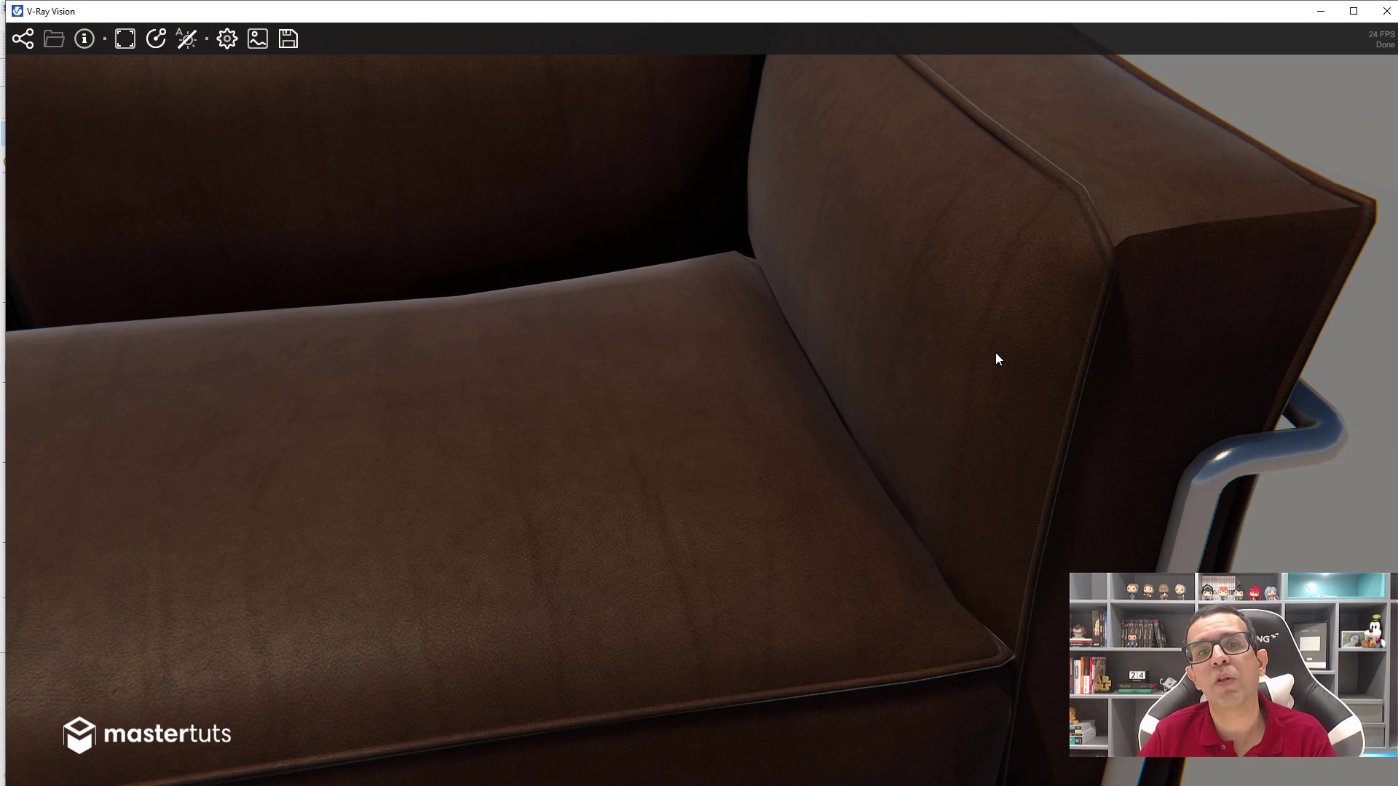
scroll(996, 354, down, 3)
scroll(873, 360, down, 3)
drag(799, 369, 1039, 312)
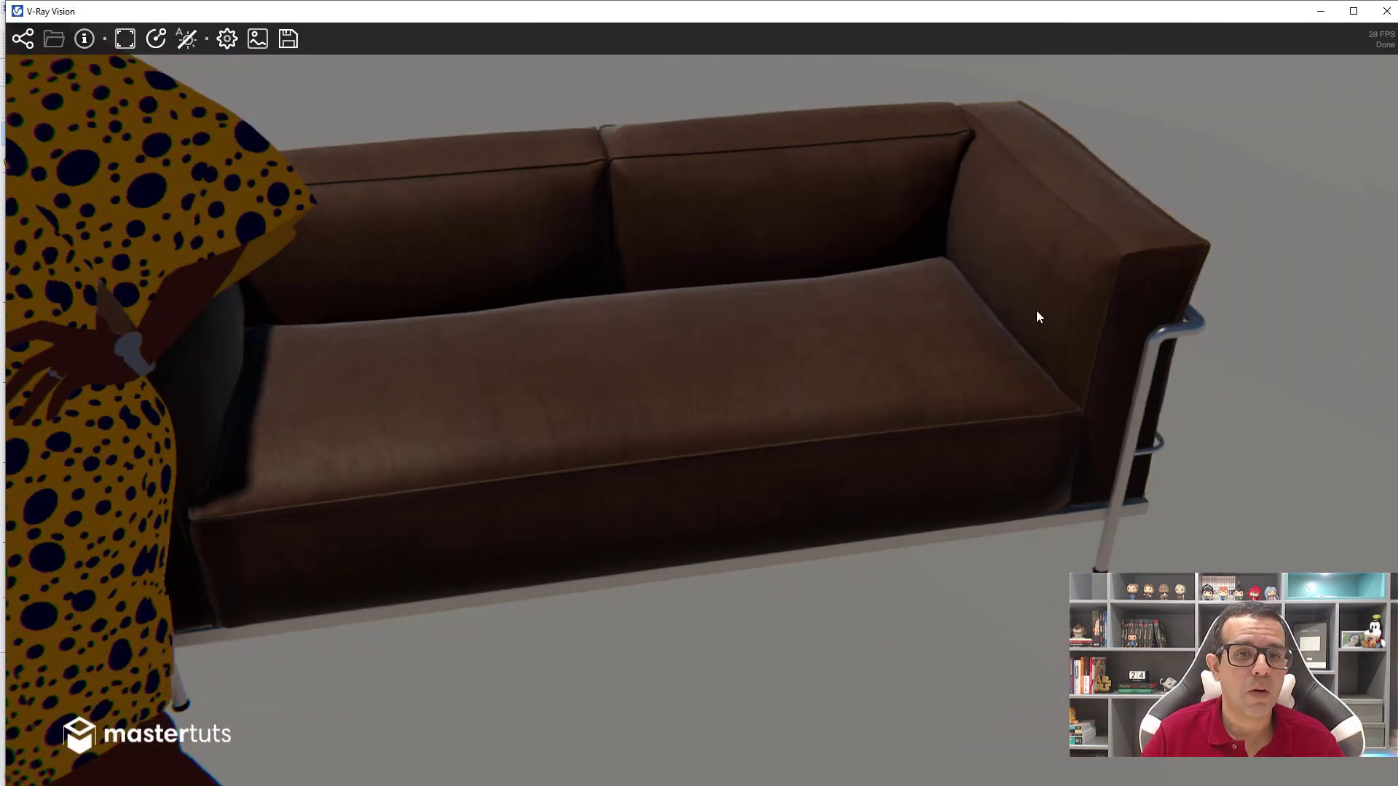
scroll(1020, 318, up, 2)
scroll(910, 328, up, 2)
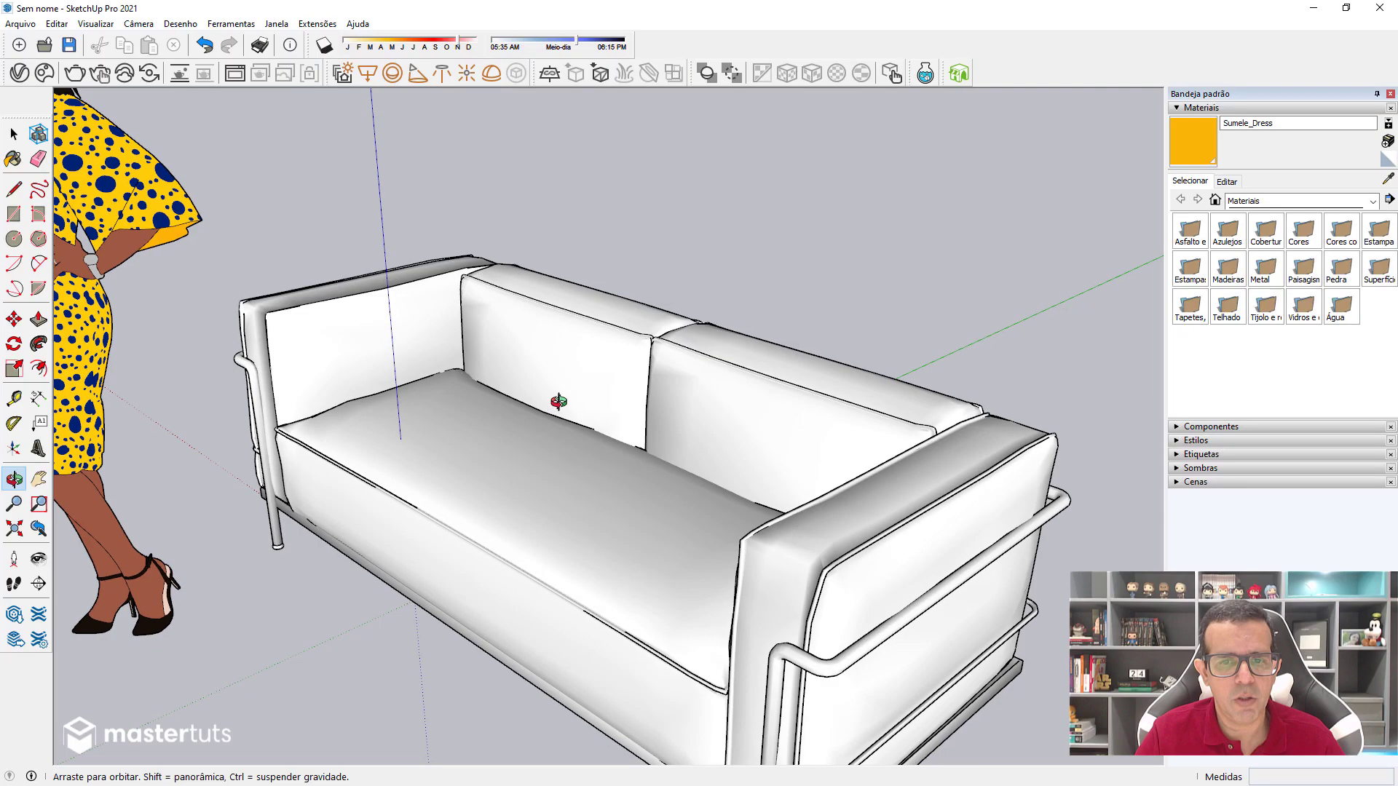
drag(559, 401, 618, 362)
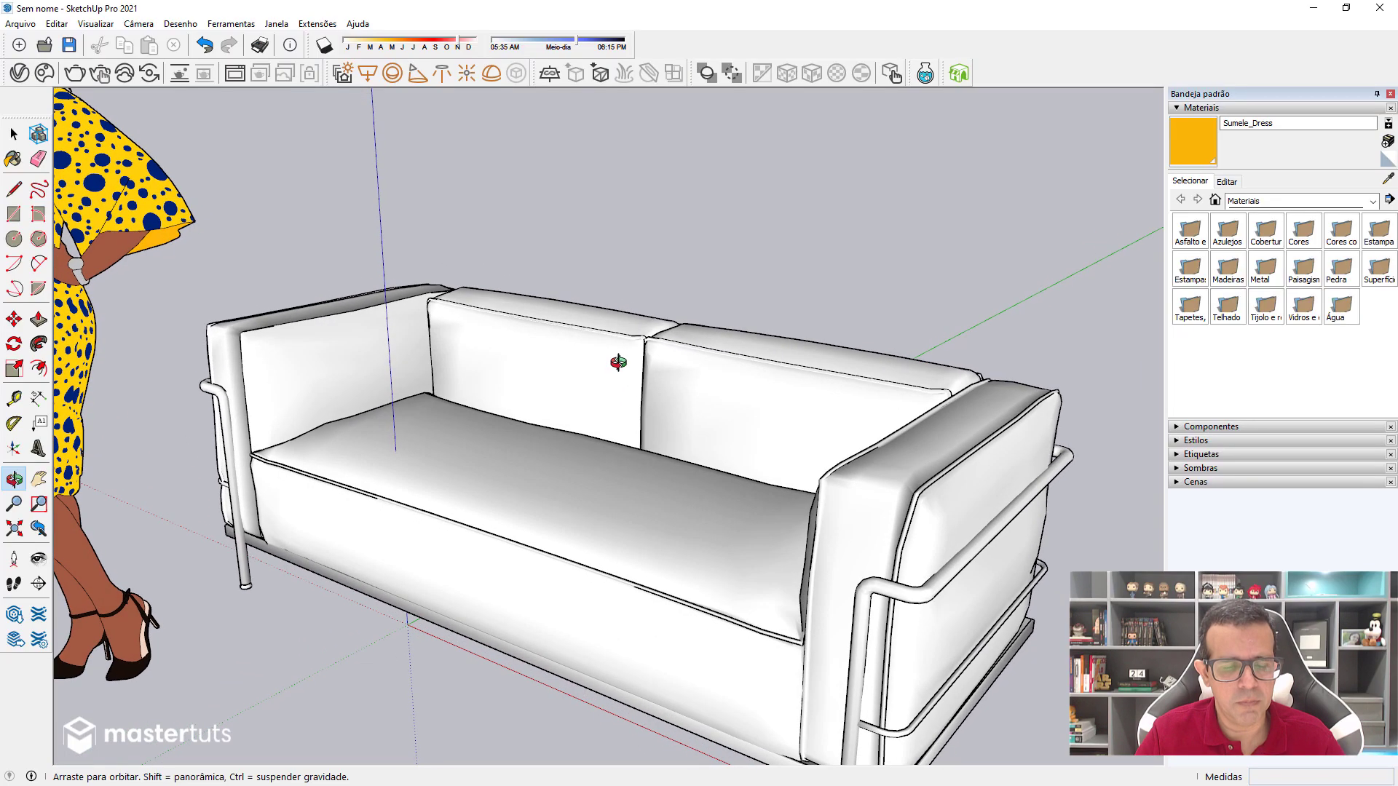
scroll(618, 362, down, 3)
mouse_move(628, 410)
mouse_down()
mouse_move(710, 411)
mouse_move(668, 409)
mouse_up()
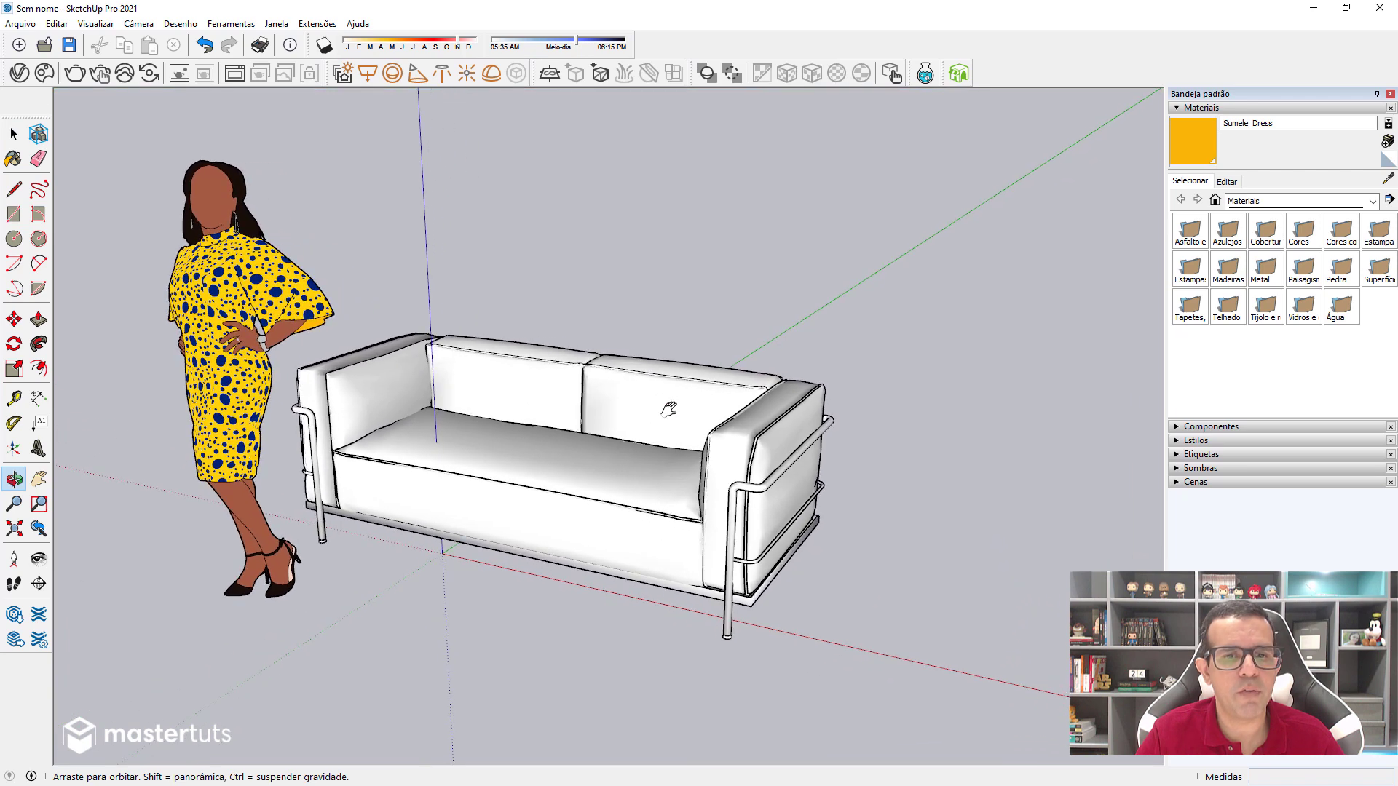
key(space)
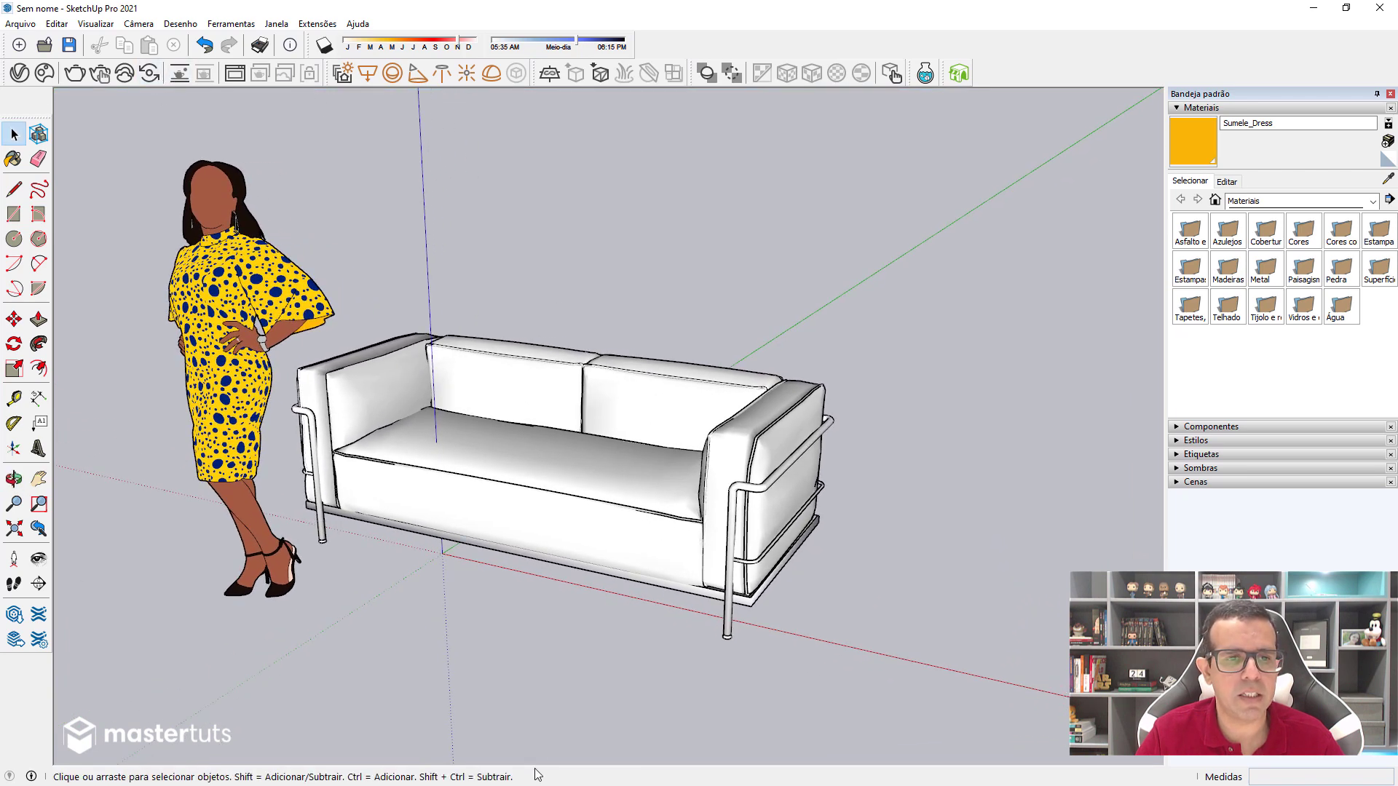
mouse_move(457, 379)
middle_down()
mouse_move(556, 377)
mouse_move(609, 349)
middle_up()
middle_drag(562, 437, 333, 255)
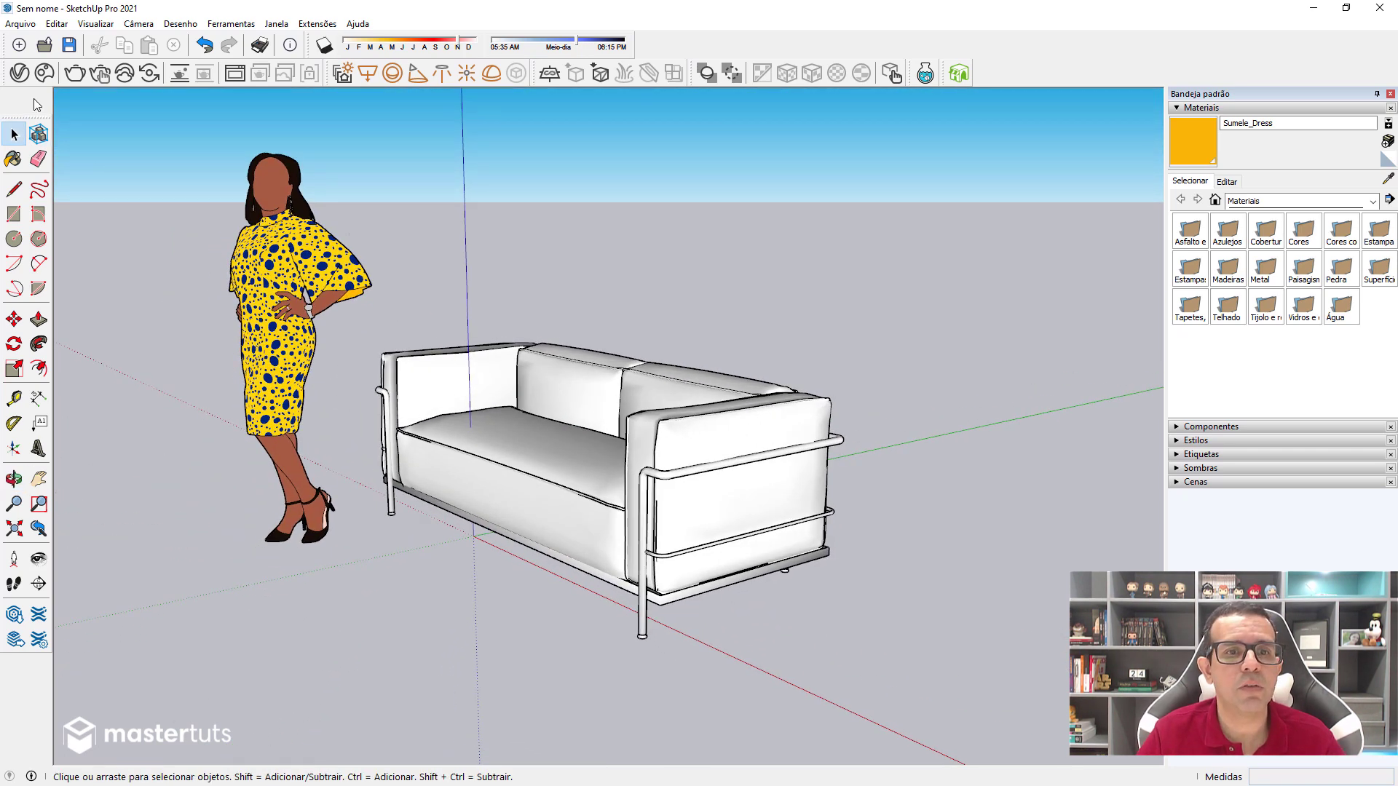
Reopen the Cosmos browser and show all 603 3D Models with 'Show downloaded only' off
click(44, 73)
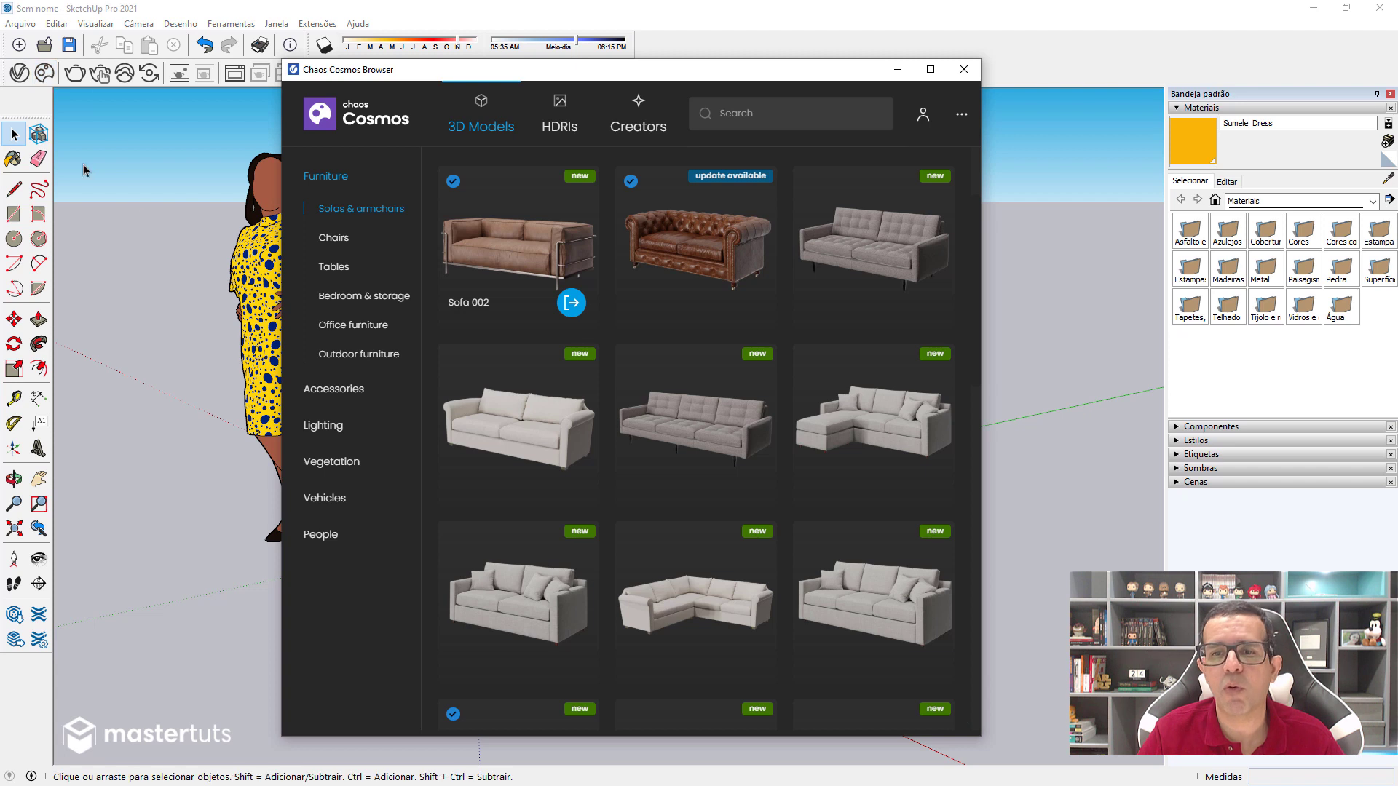
mouse_move(874, 246)
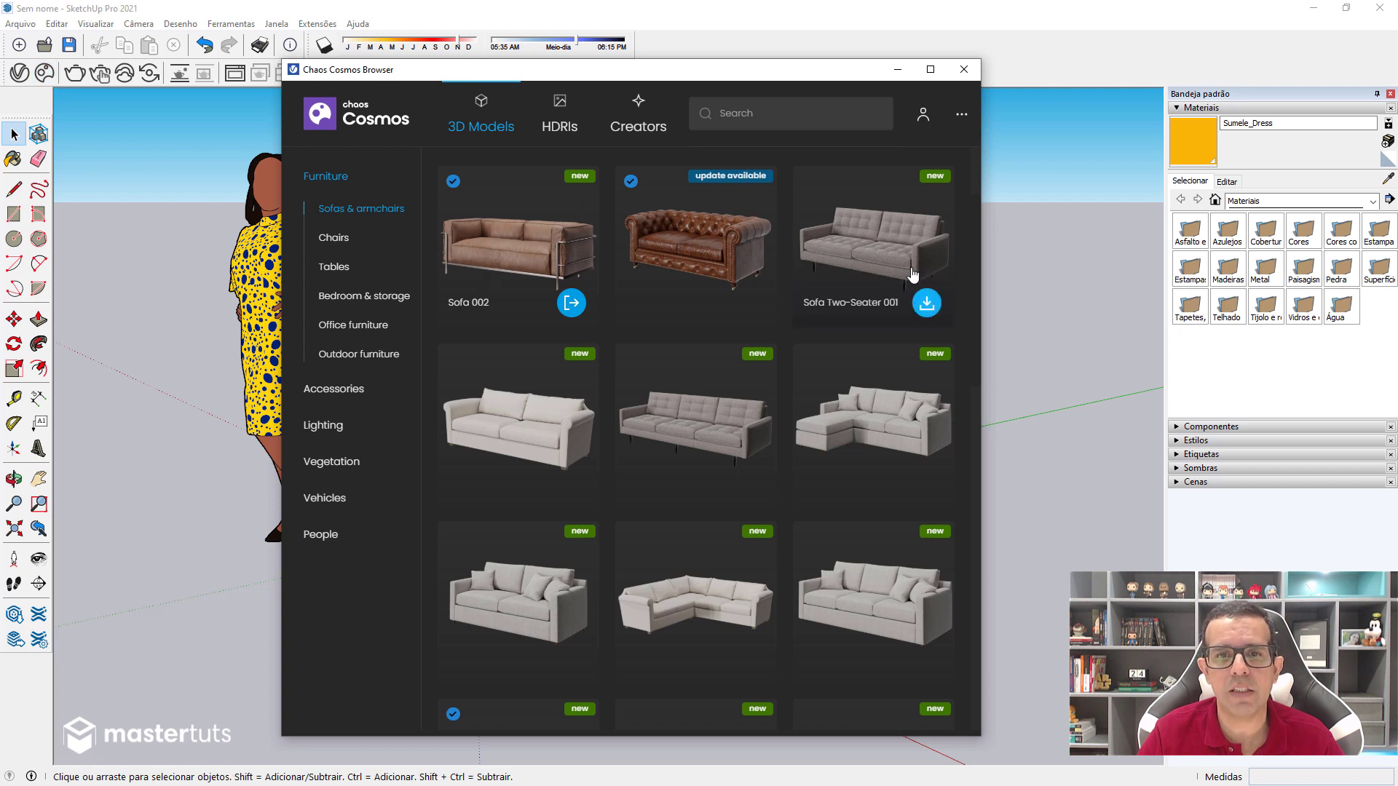
scroll(846, 272, up, 2)
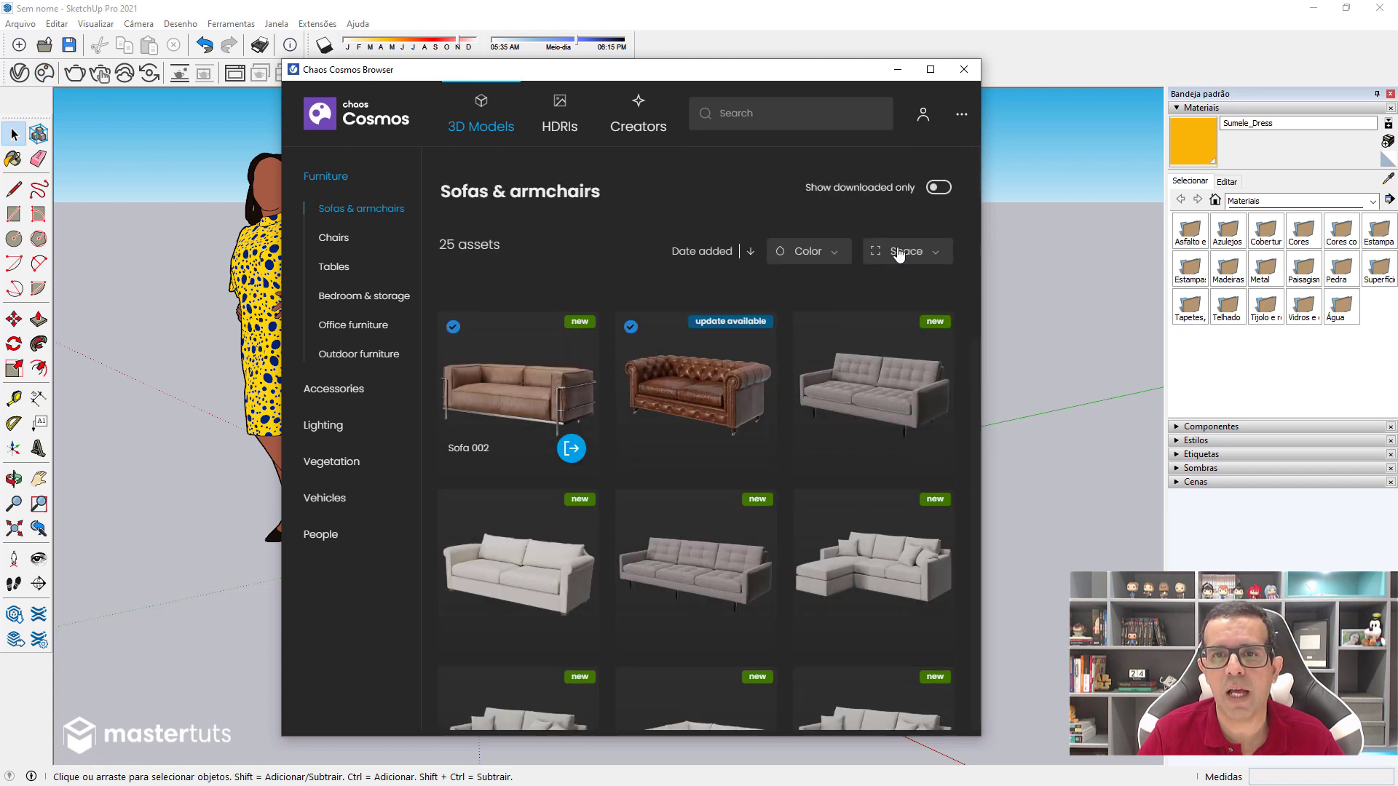
click(939, 190)
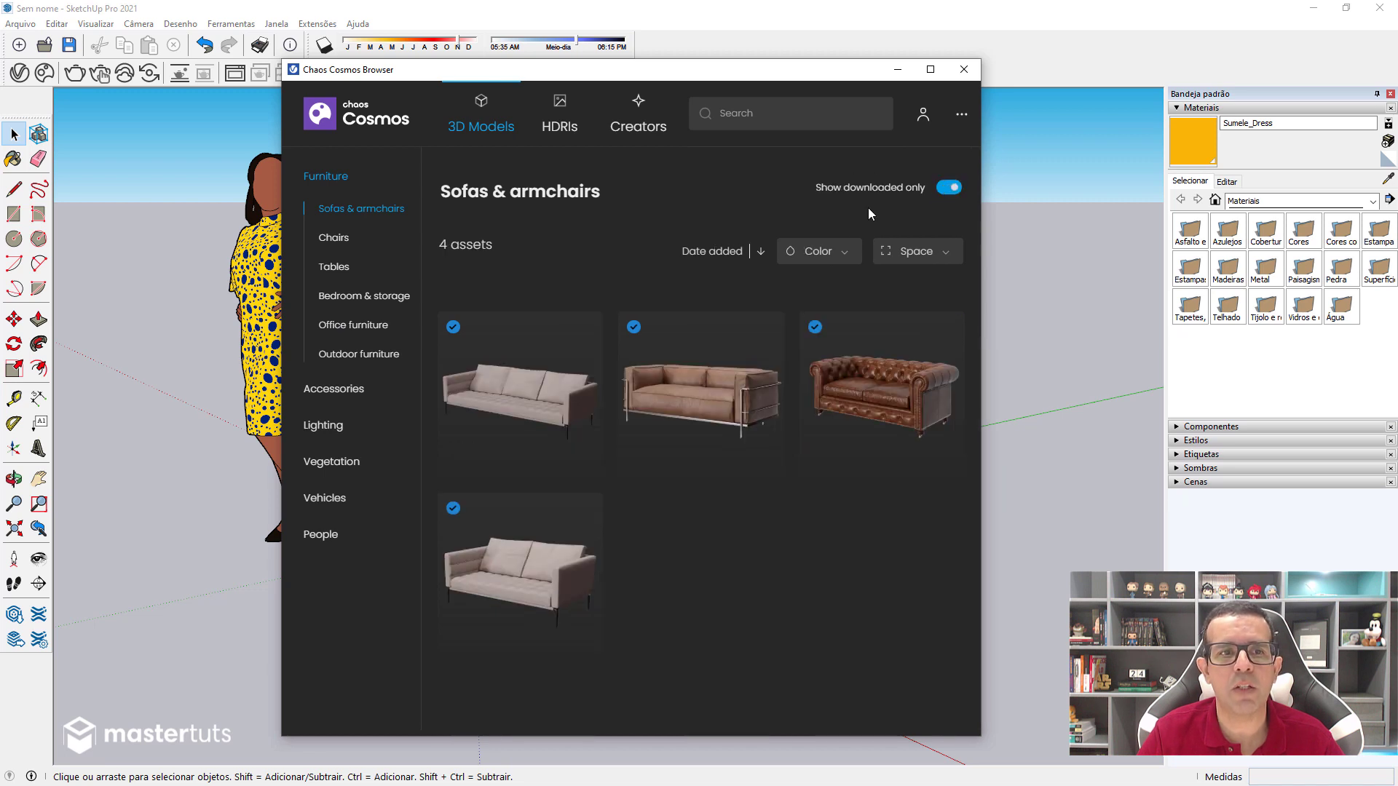
click(340, 184)
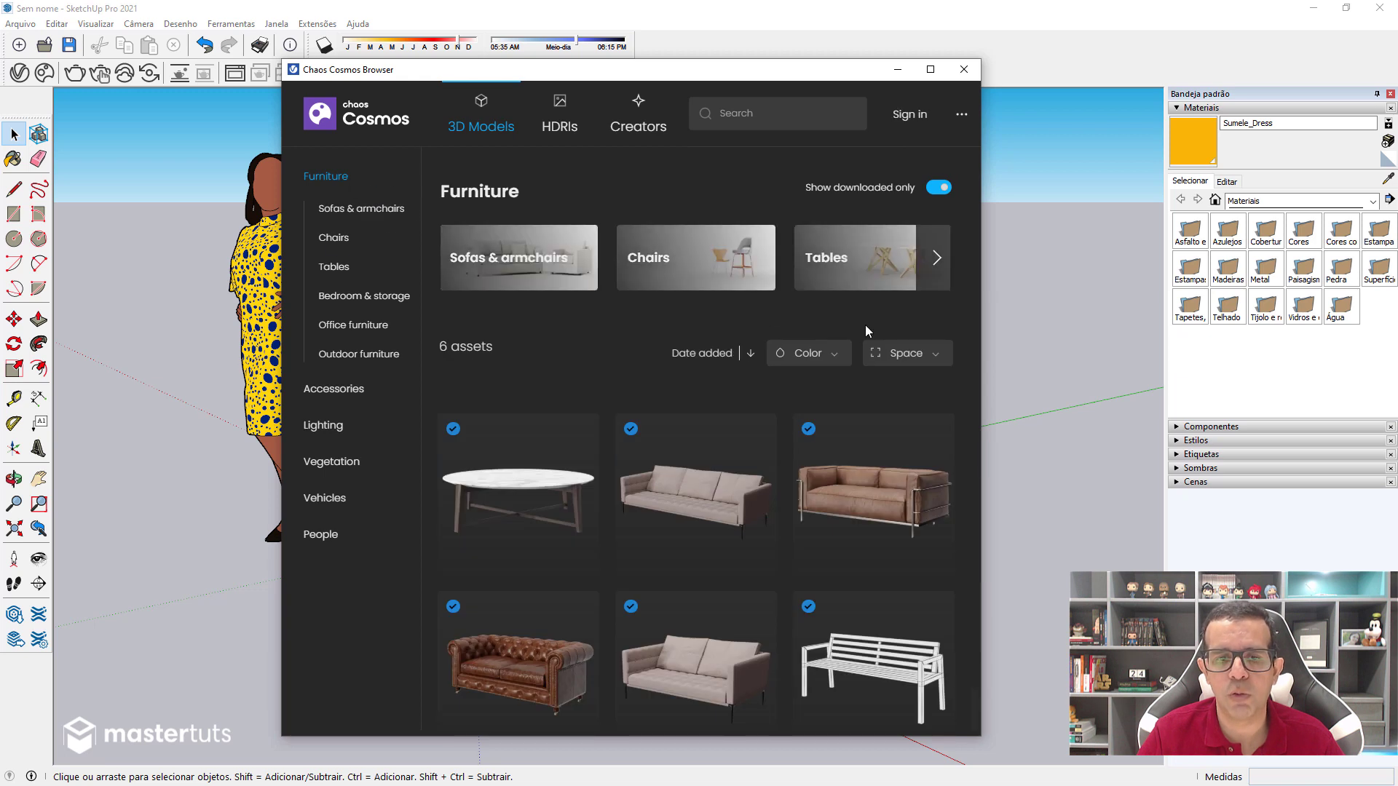
scroll(737, 422, down, 1)
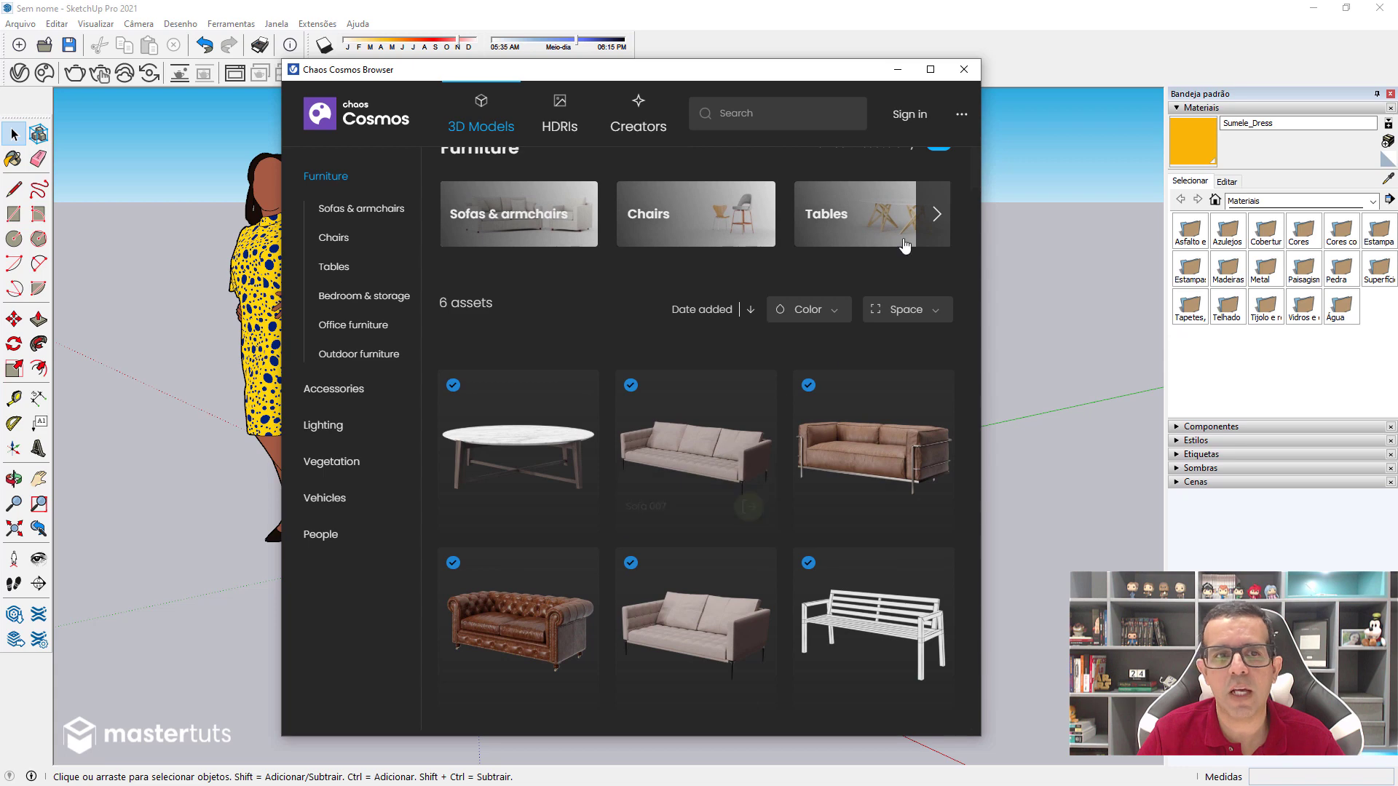
scroll(905, 246, up, 1)
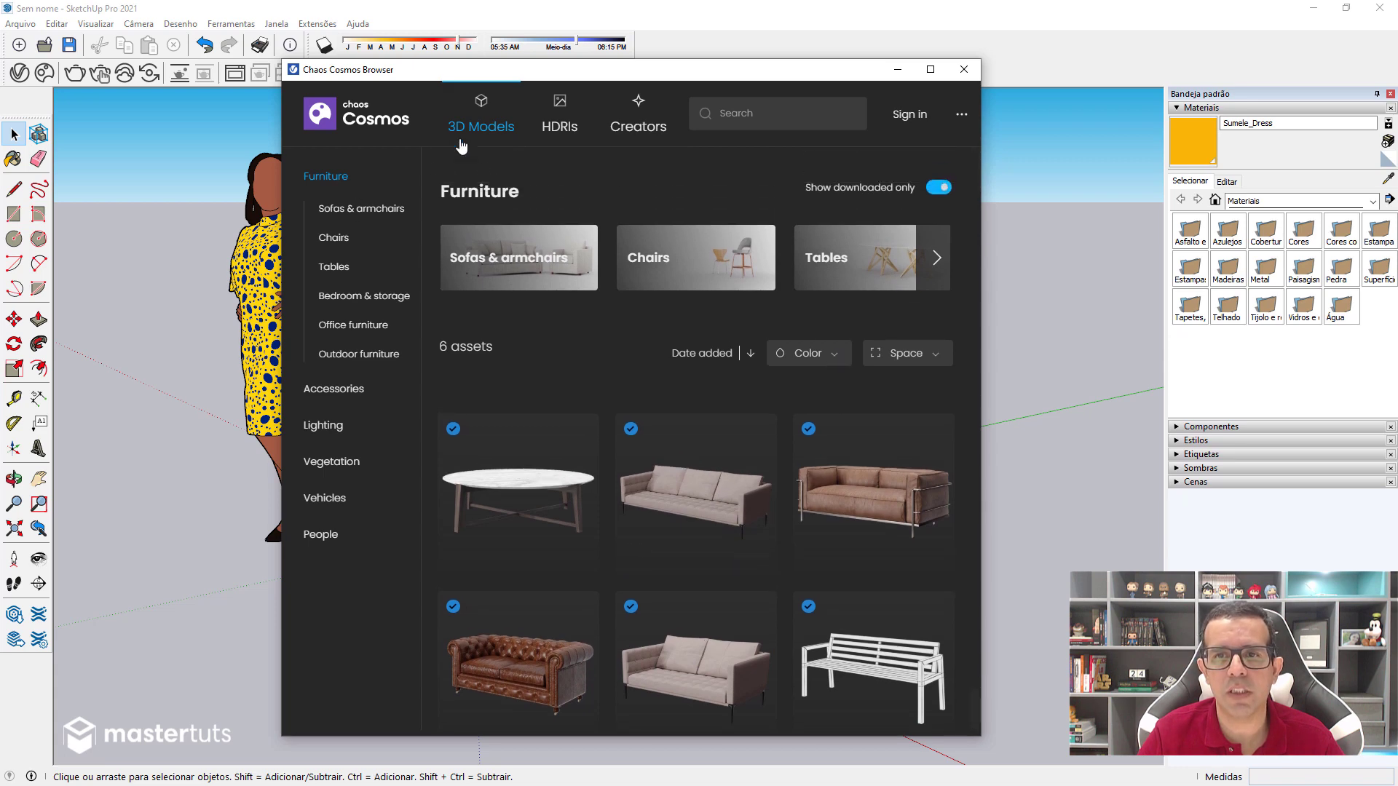
click(470, 126)
click(938, 188)
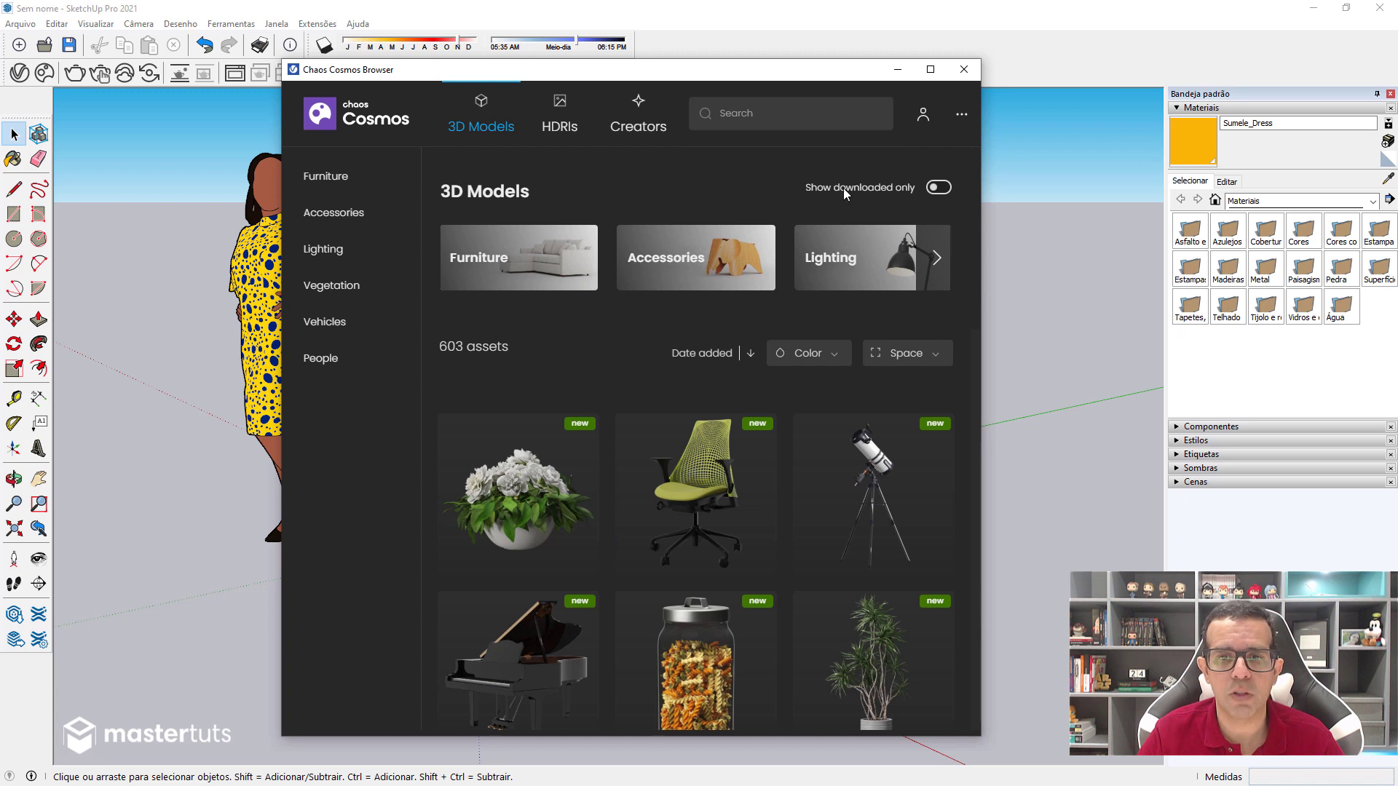
Filter the 3D models to orange colour and Outdoor Urban space, leaving four trees
click(835, 357)
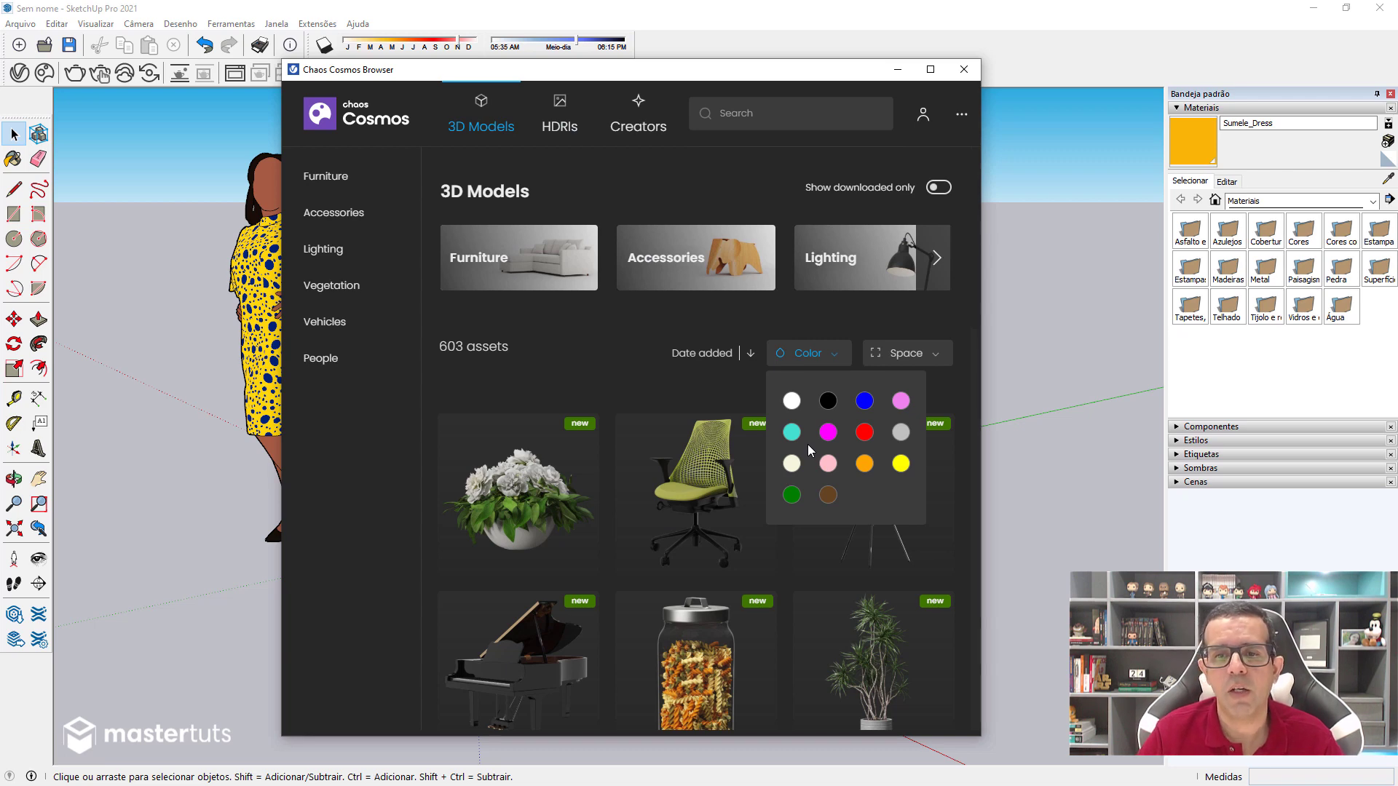
click(865, 464)
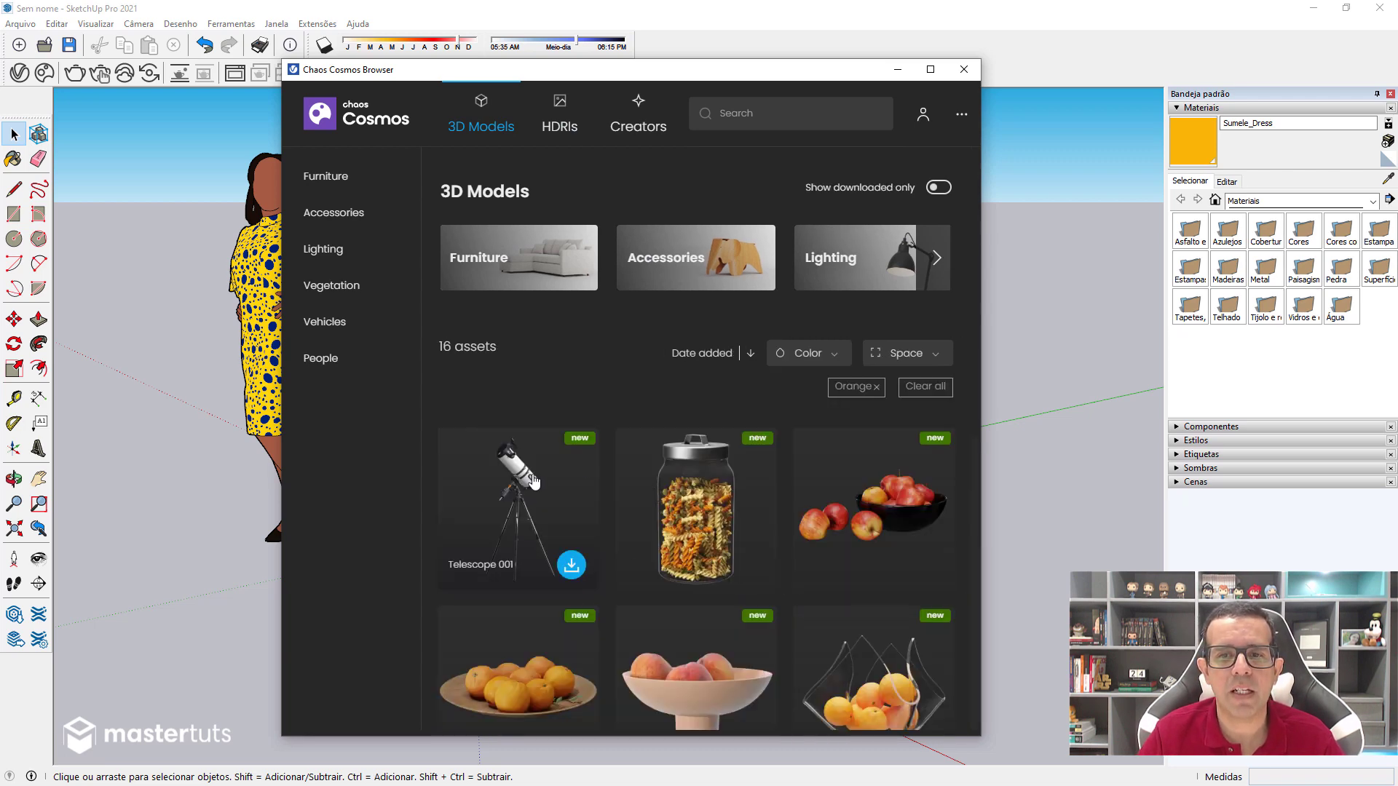
scroll(801, 474, down, 3)
scroll(821, 513, down, 1)
scroll(451, 447, down, 1)
scroll(718, 484, down, 1)
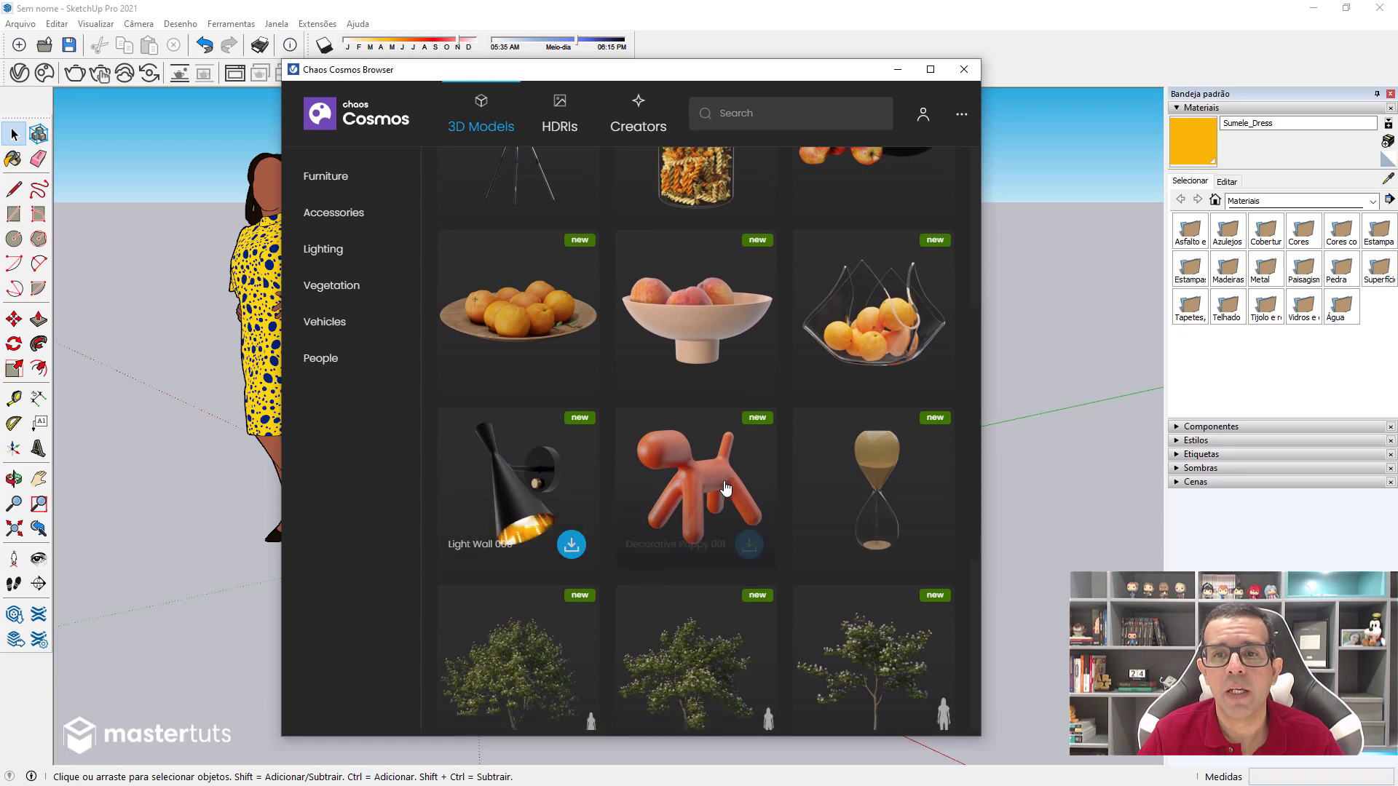
scroll(779, 499, down, 4)
scroll(780, 499, up, 3)
scroll(779, 499, up, 8)
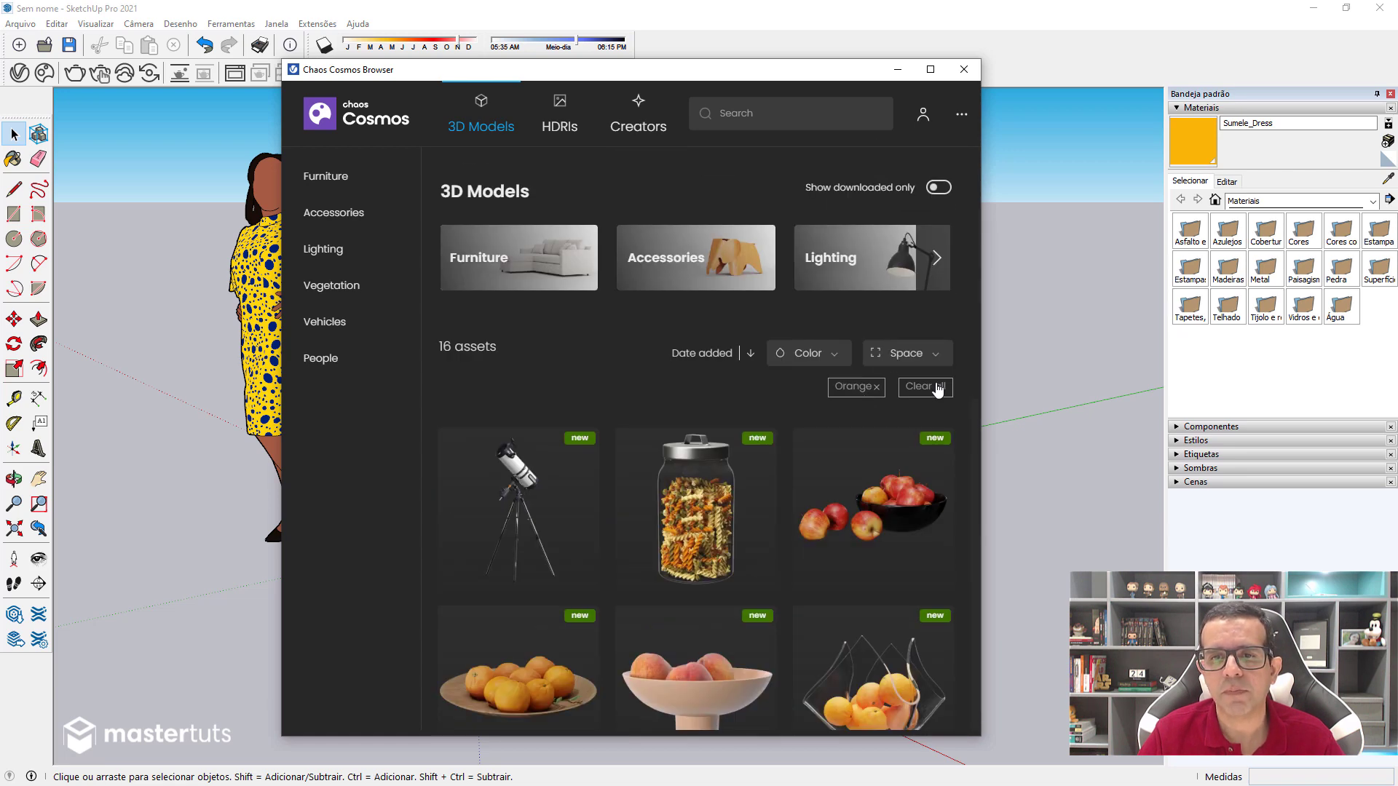
click(929, 358)
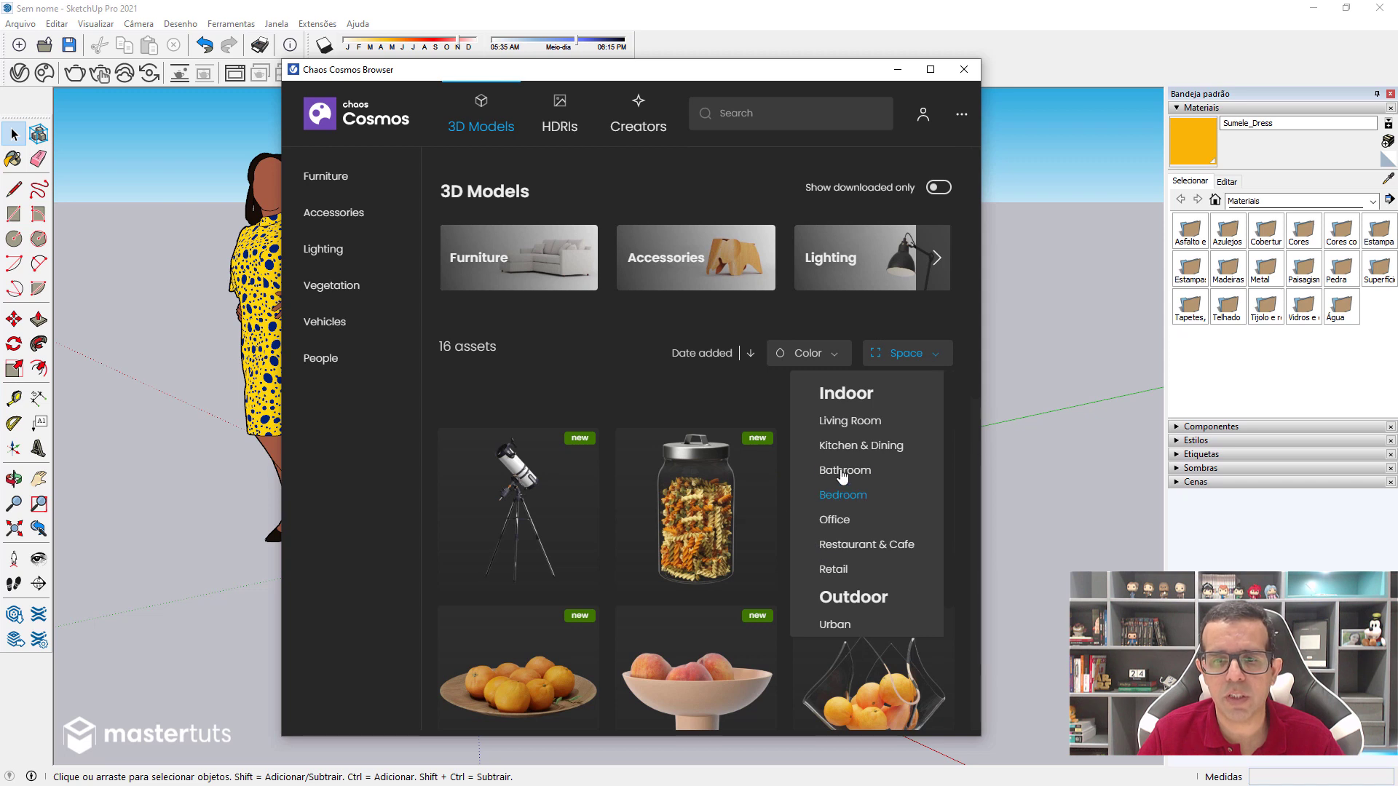
click(843, 626)
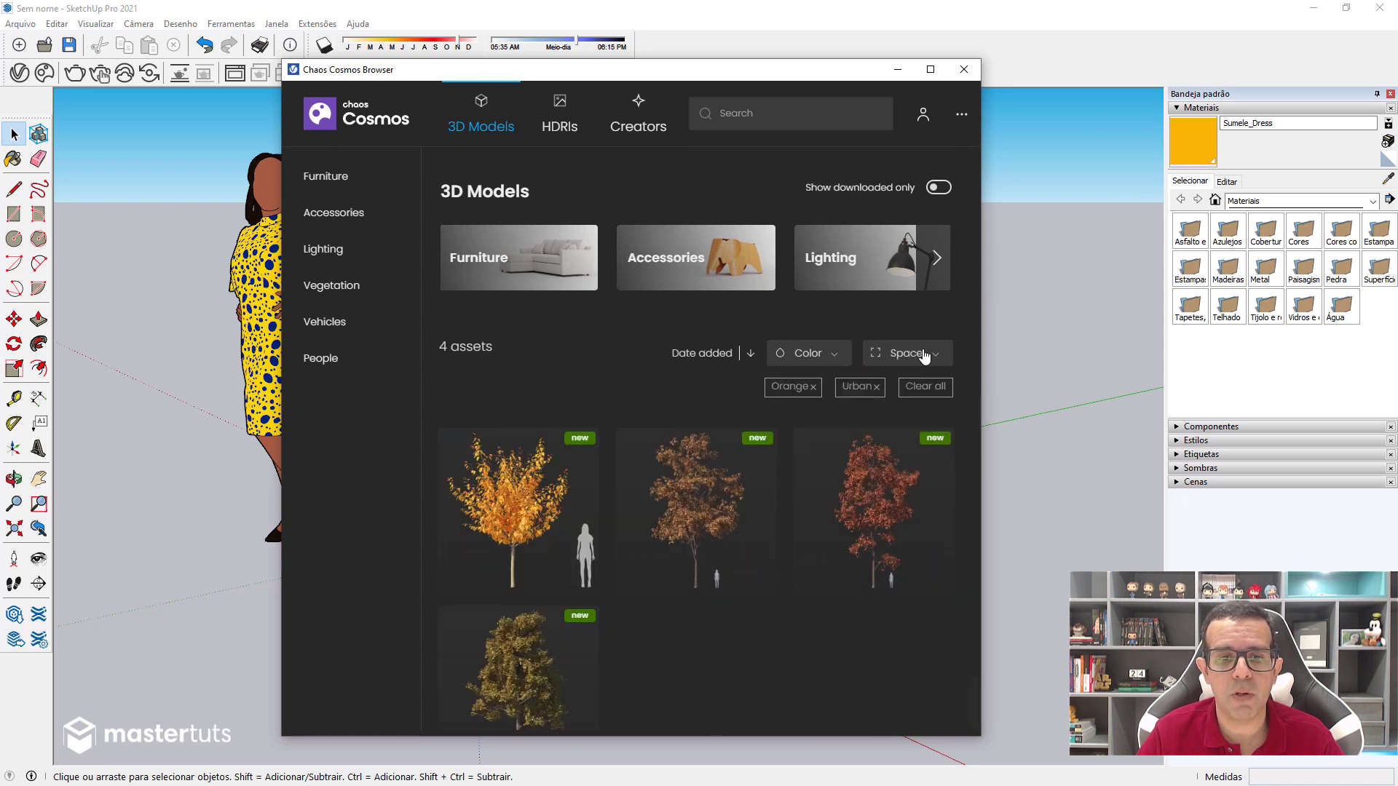
mouse_move(518, 509)
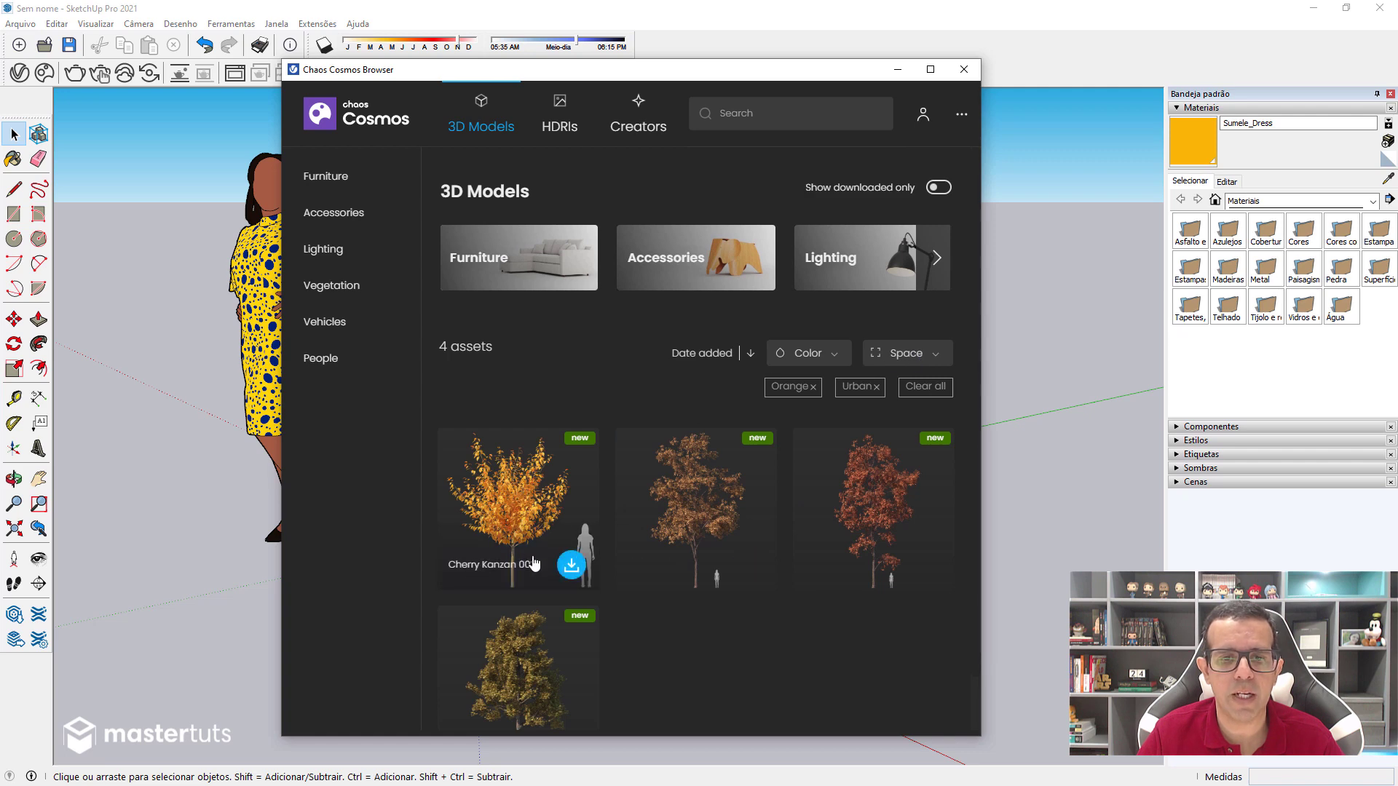
scroll(572, 564, down, 1)
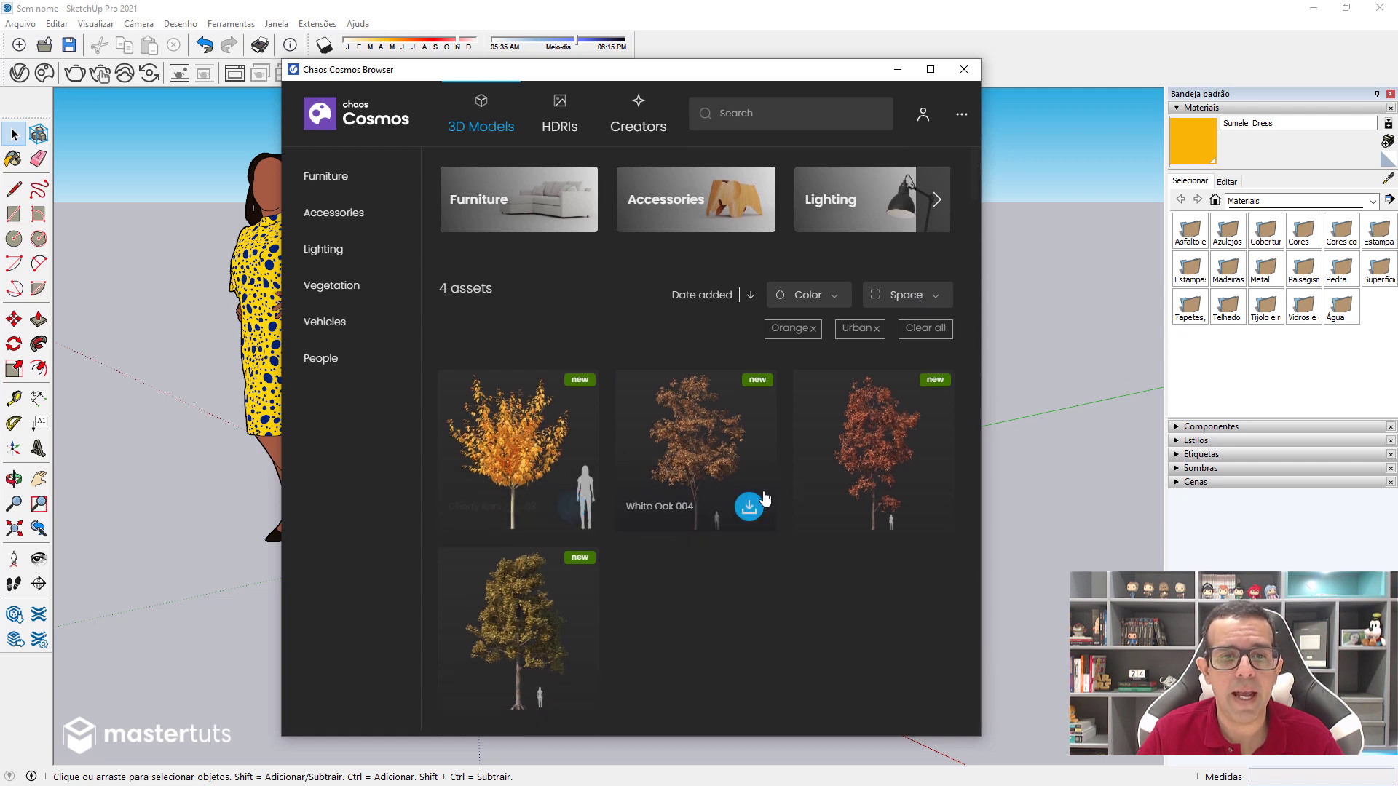
Preview Cherry Kanzan 003's leaf and wireframe images, then download and import the tree
click(572, 495)
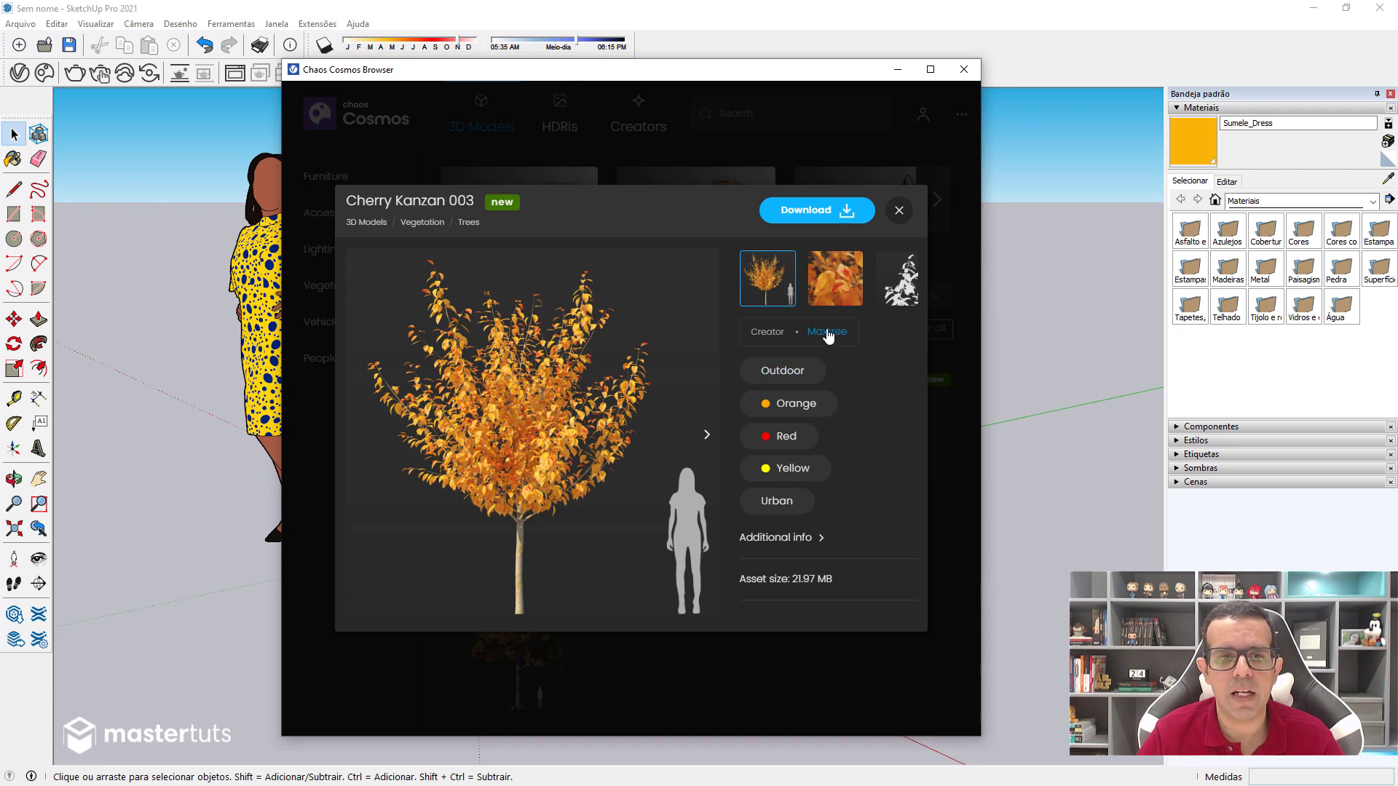
click(838, 283)
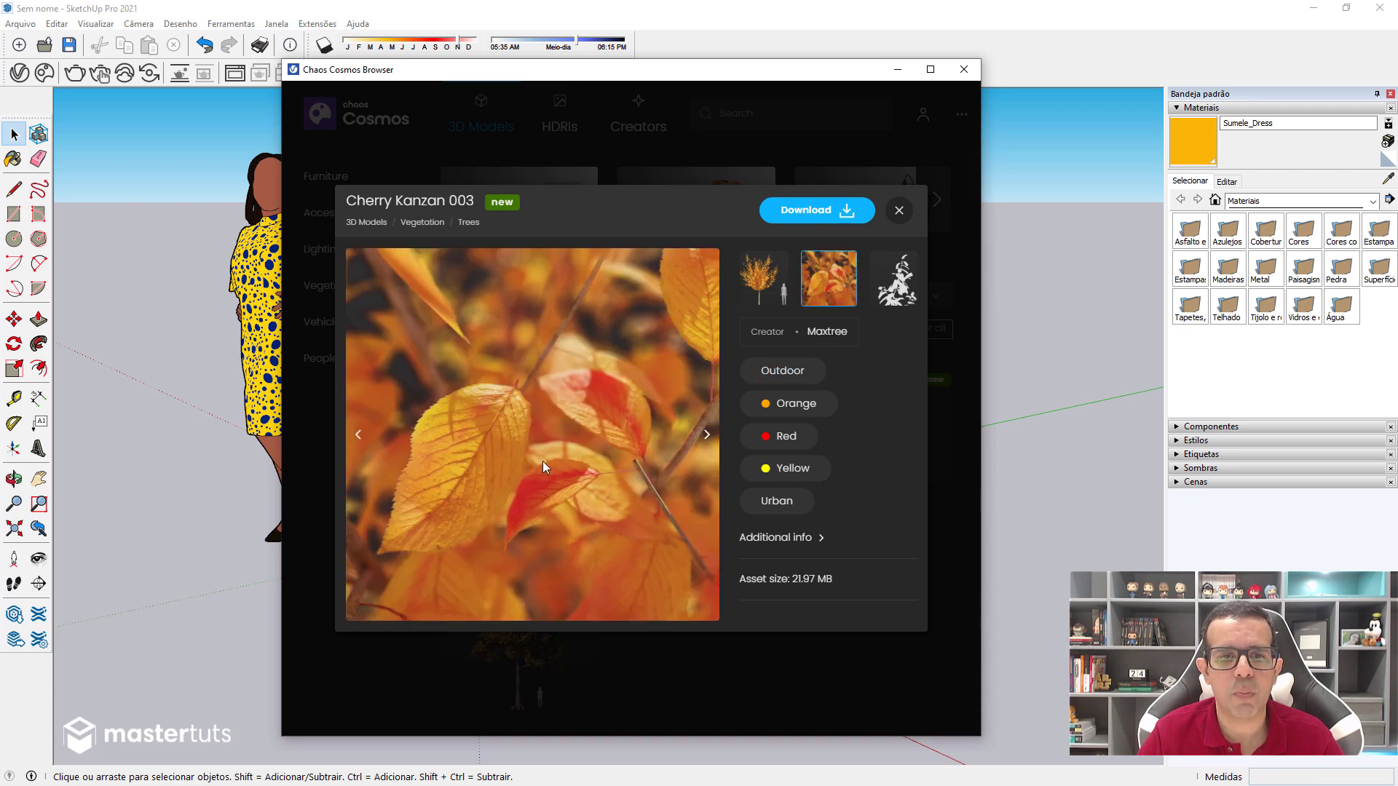
click(916, 278)
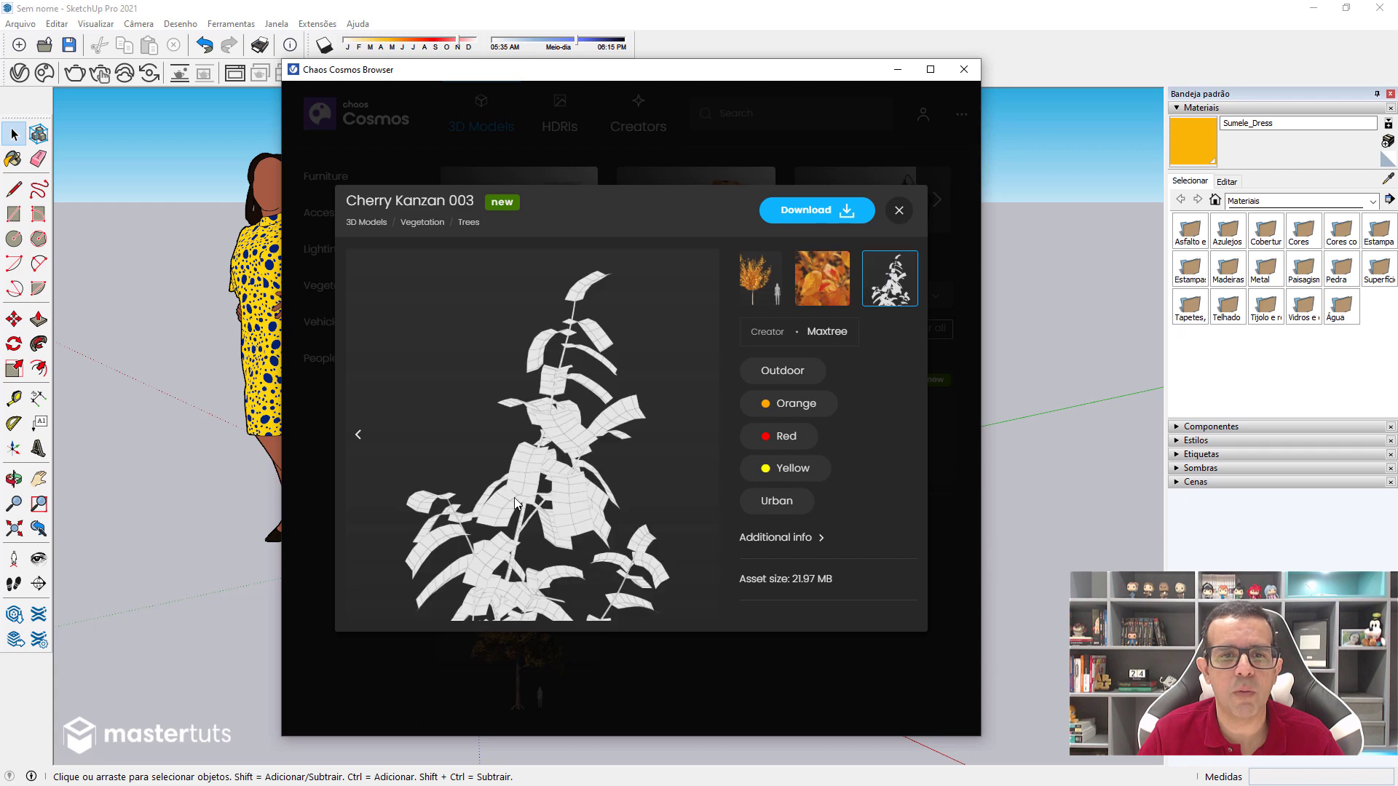
click(768, 288)
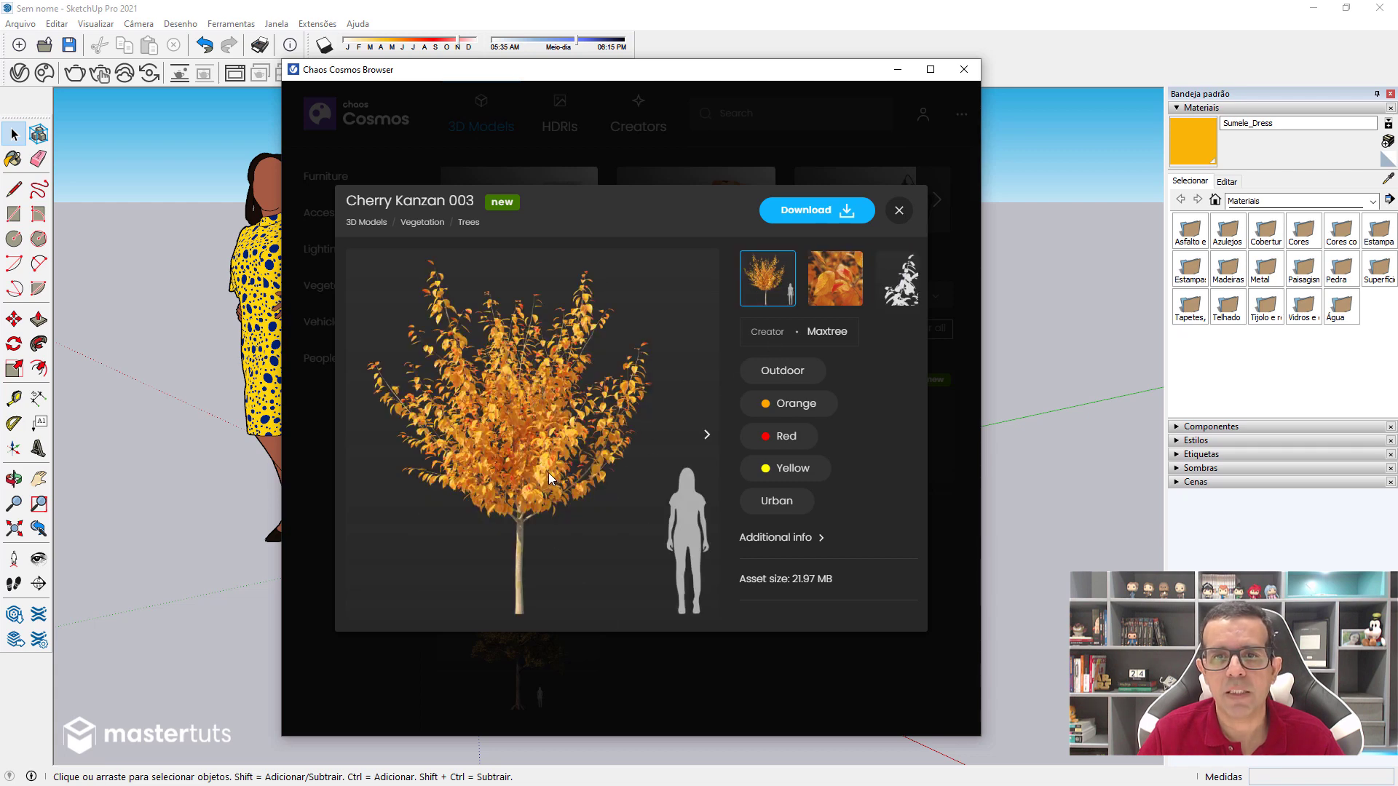
click(826, 210)
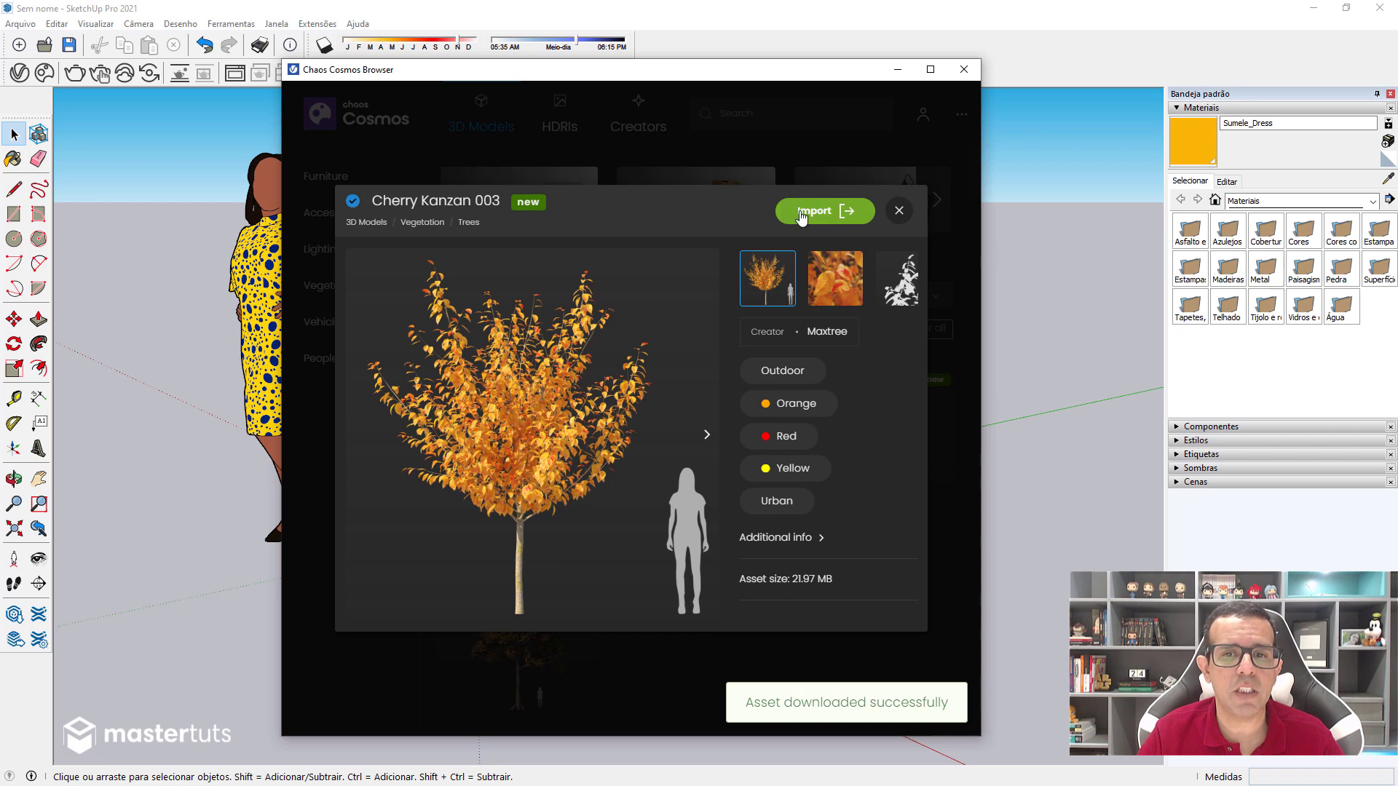
click(801, 212)
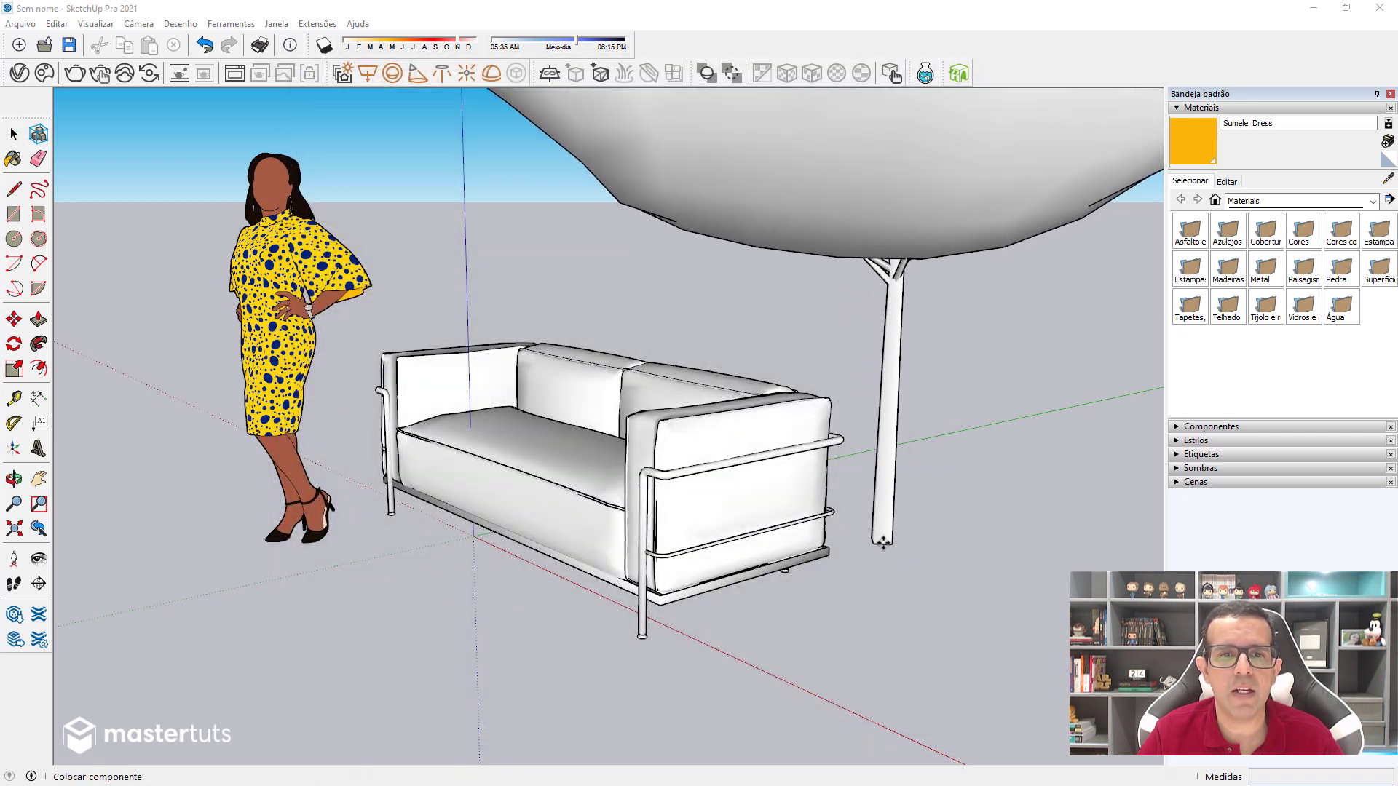
Place the Cherry Kanzan 003 tree beside the sofa and orbit to a front view
click(884, 542)
scroll(422, 625, down, 3)
scroll(337, 547, down, 3)
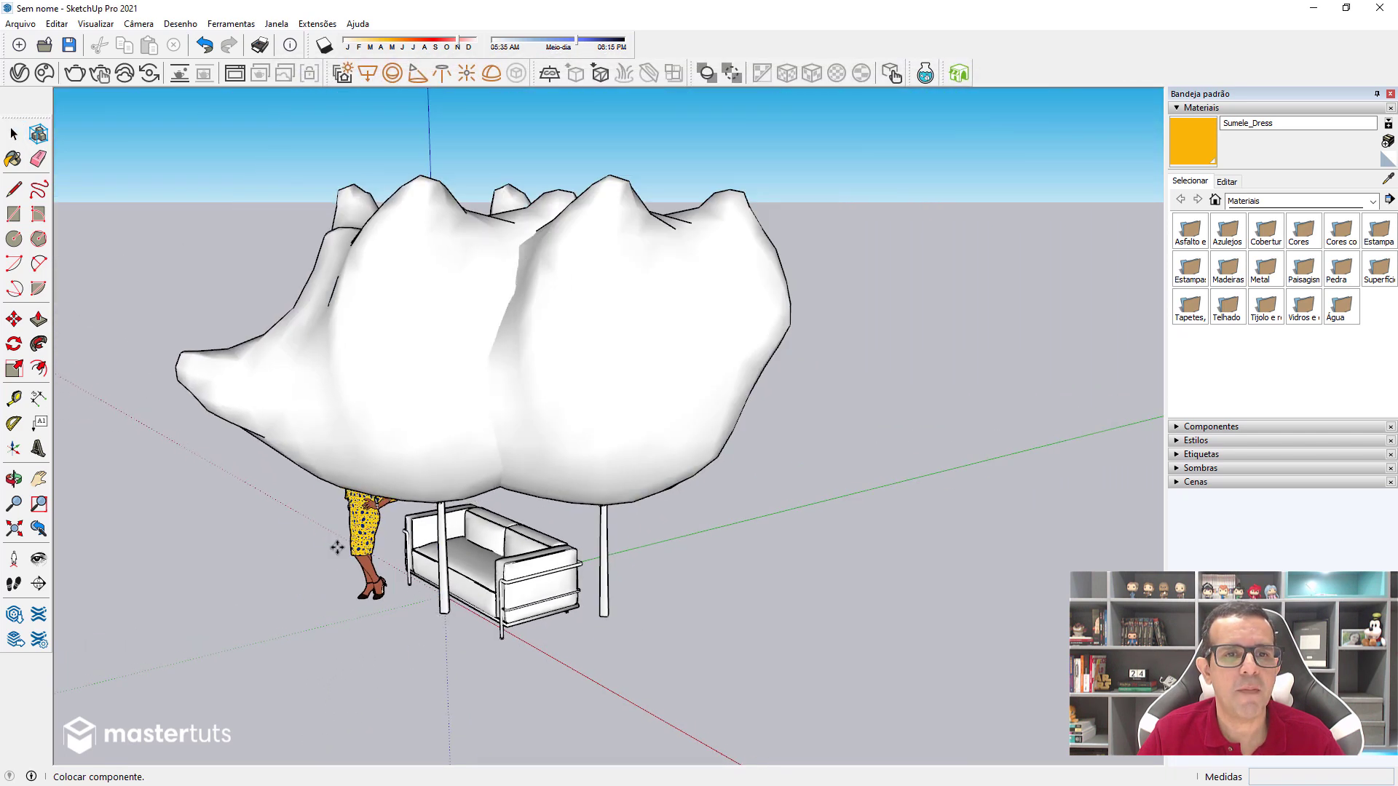
key(Escape)
mouse_move(509, 437)
middle_down()
mouse_move(806, 405)
mouse_move(798, 393)
mouse_move(437, 374)
mouse_move(600, 365)
middle_up()
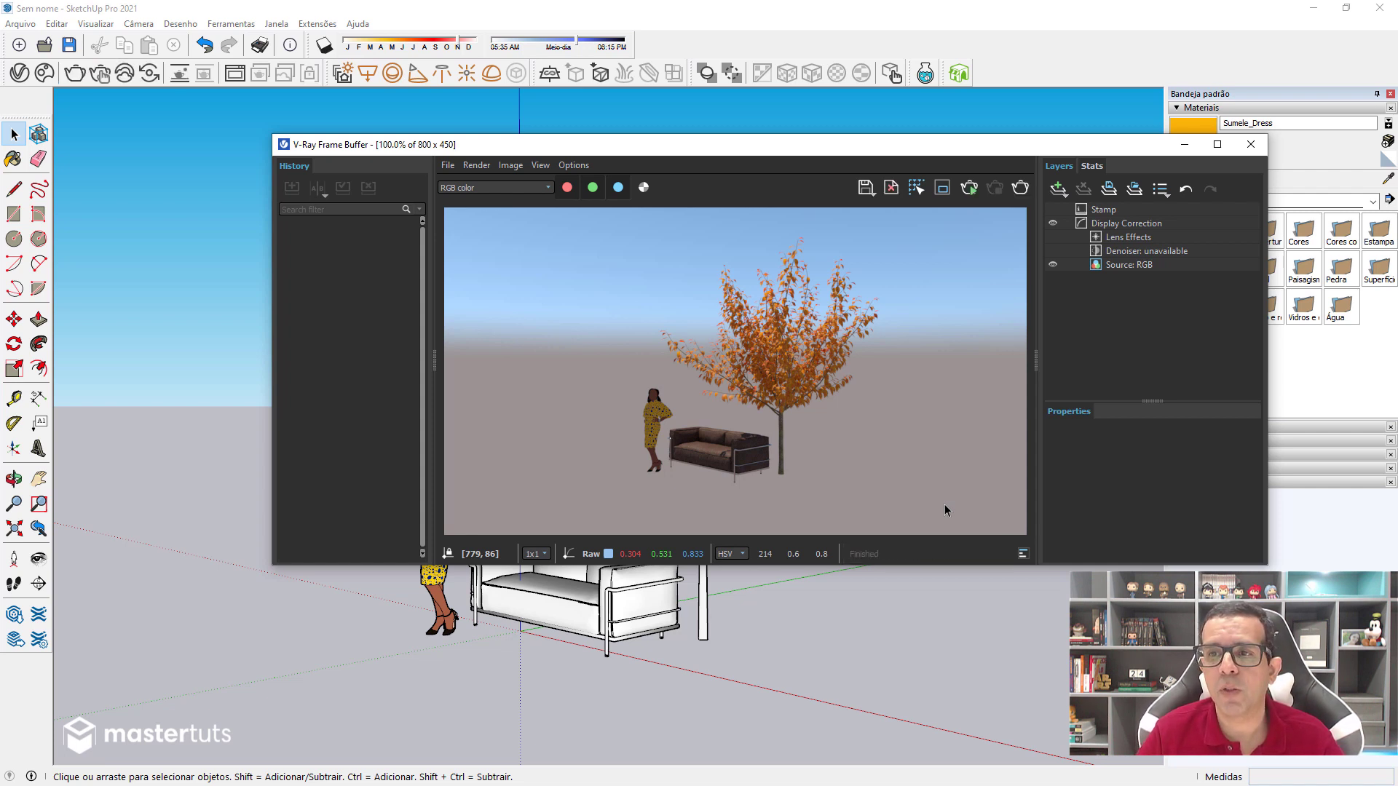
Close the V-Ray Frame Buffer and open recent Masters_Basic_Studio_2.skp without saving the current model
click(1255, 149)
scroll(627, 514, up, 1)
scroll(597, 600, up, 3)
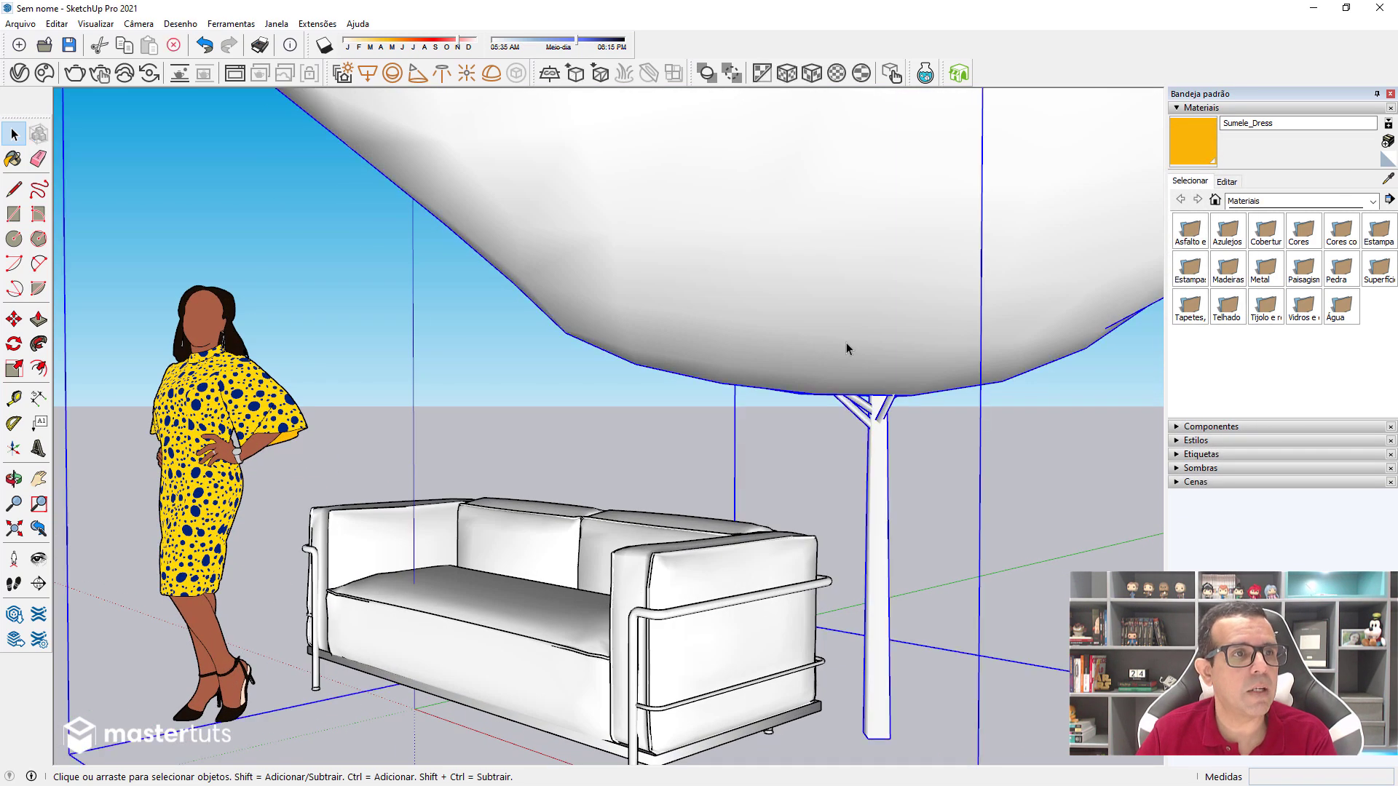
scroll(846, 343, down, 2)
click(20, 23)
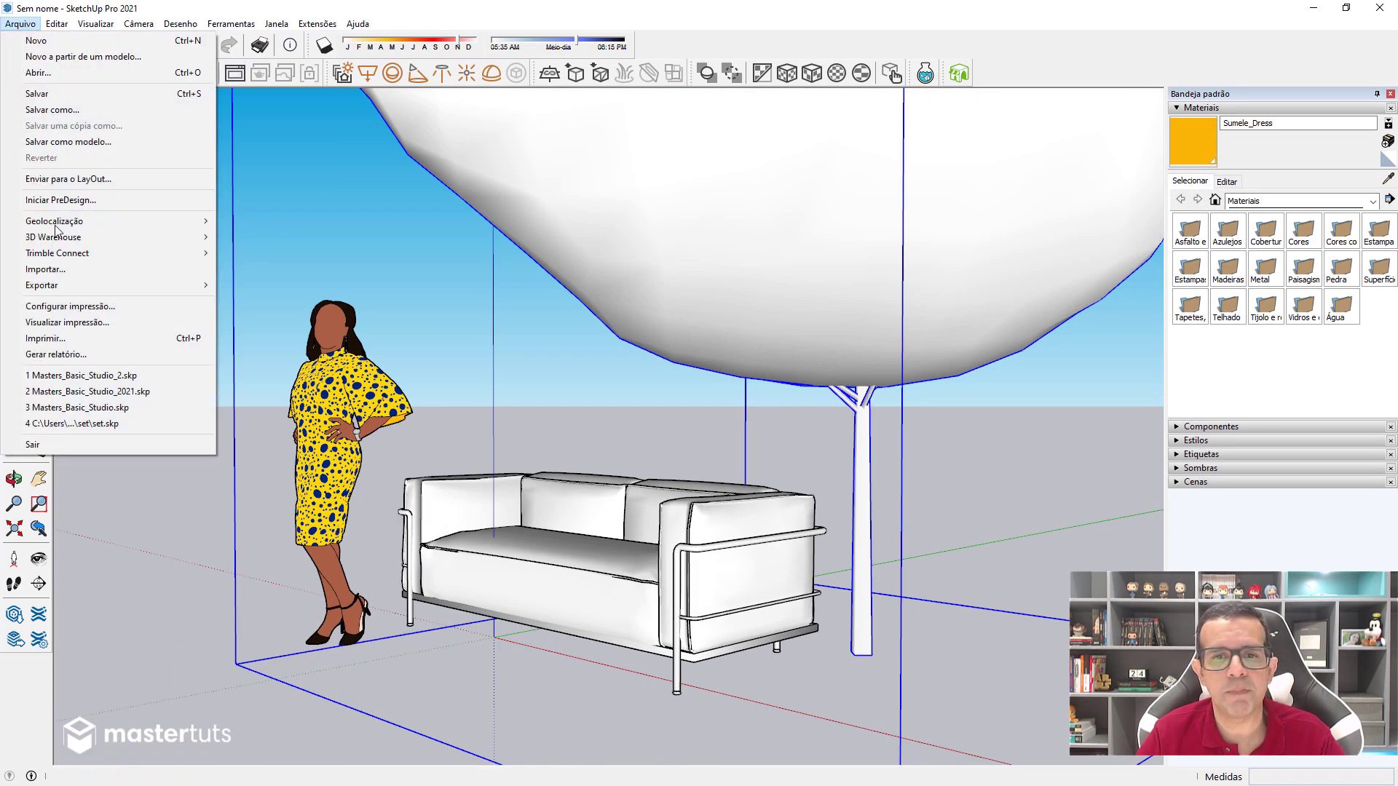
click(80, 375)
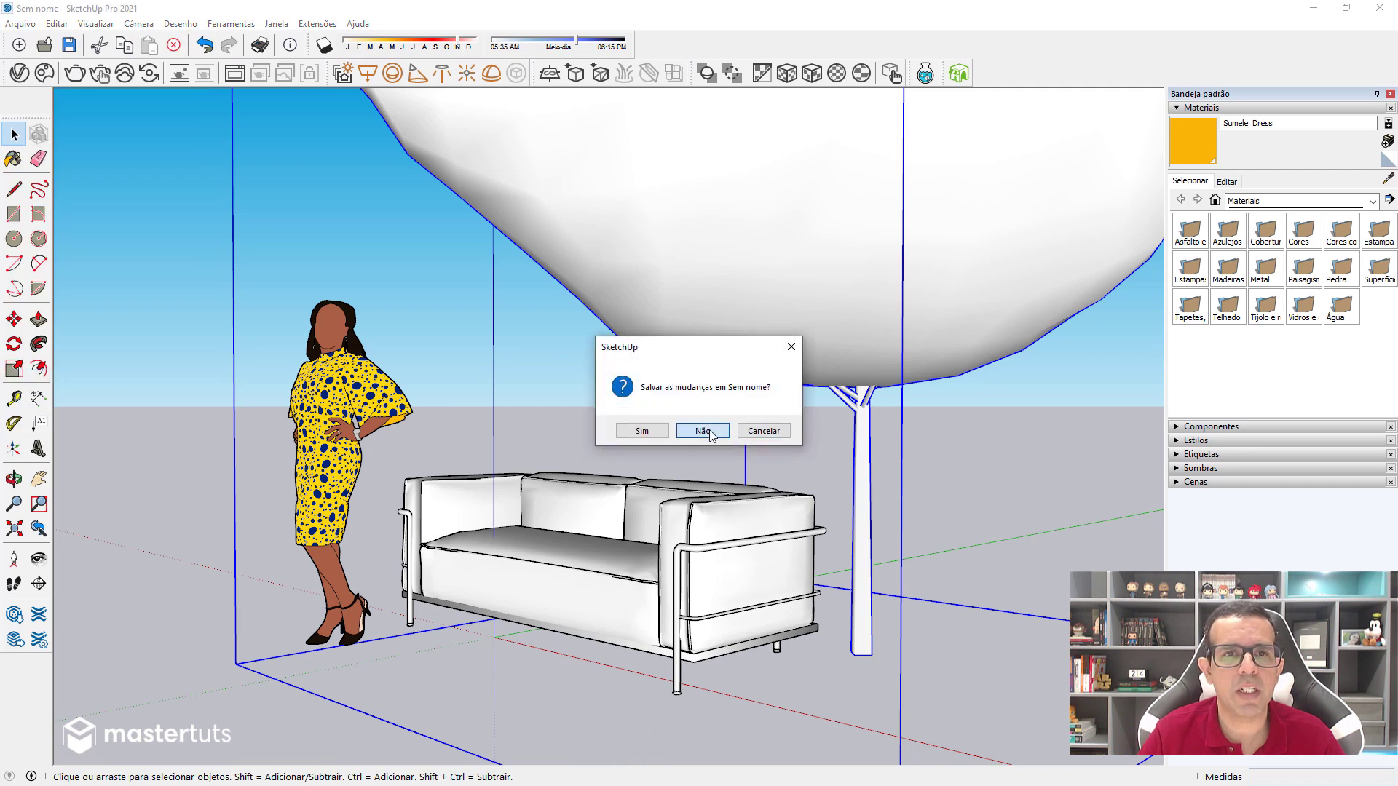
click(710, 430)
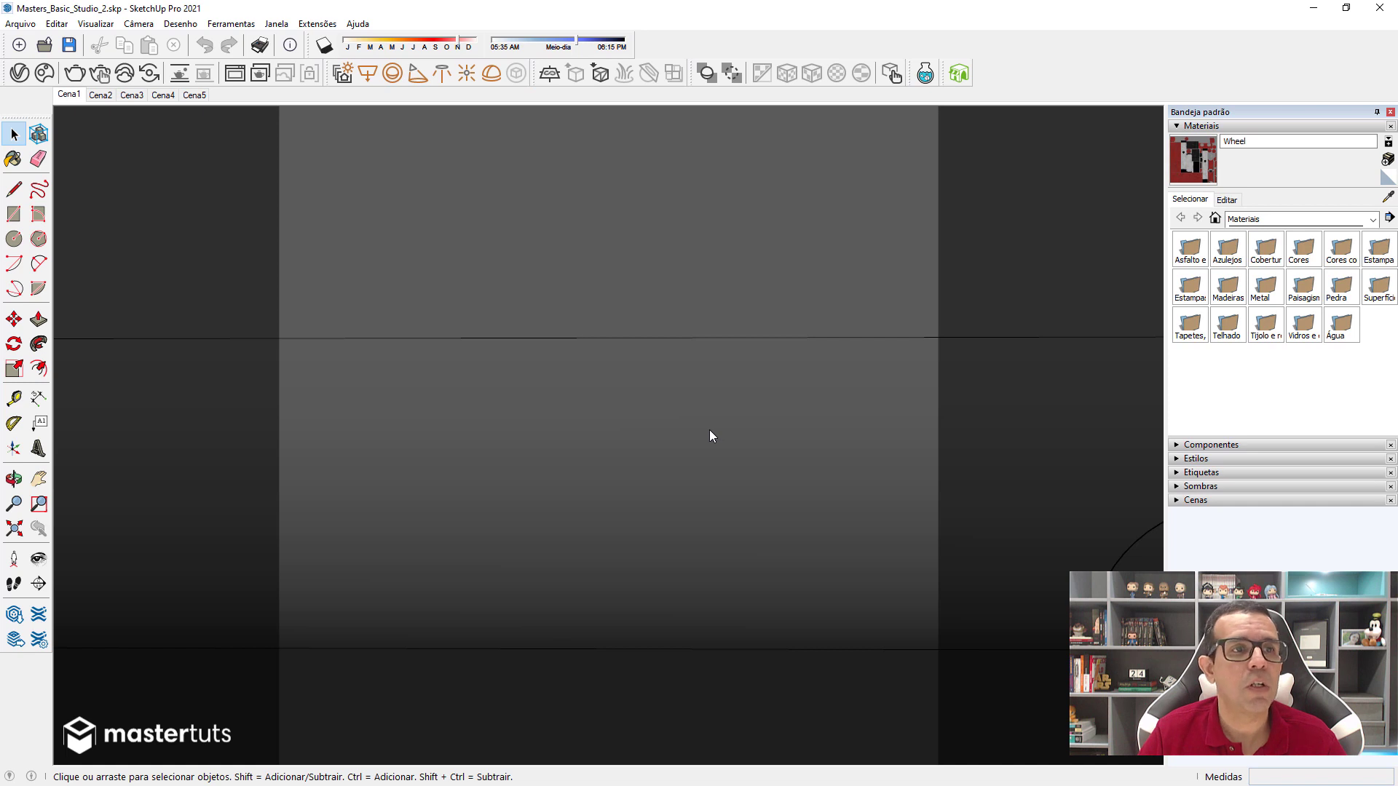
Import Sofa 002 from the Cosmos browser into the Masters_Basic_Studio_2 studio model
middle_drag(692, 367, 692, 268)
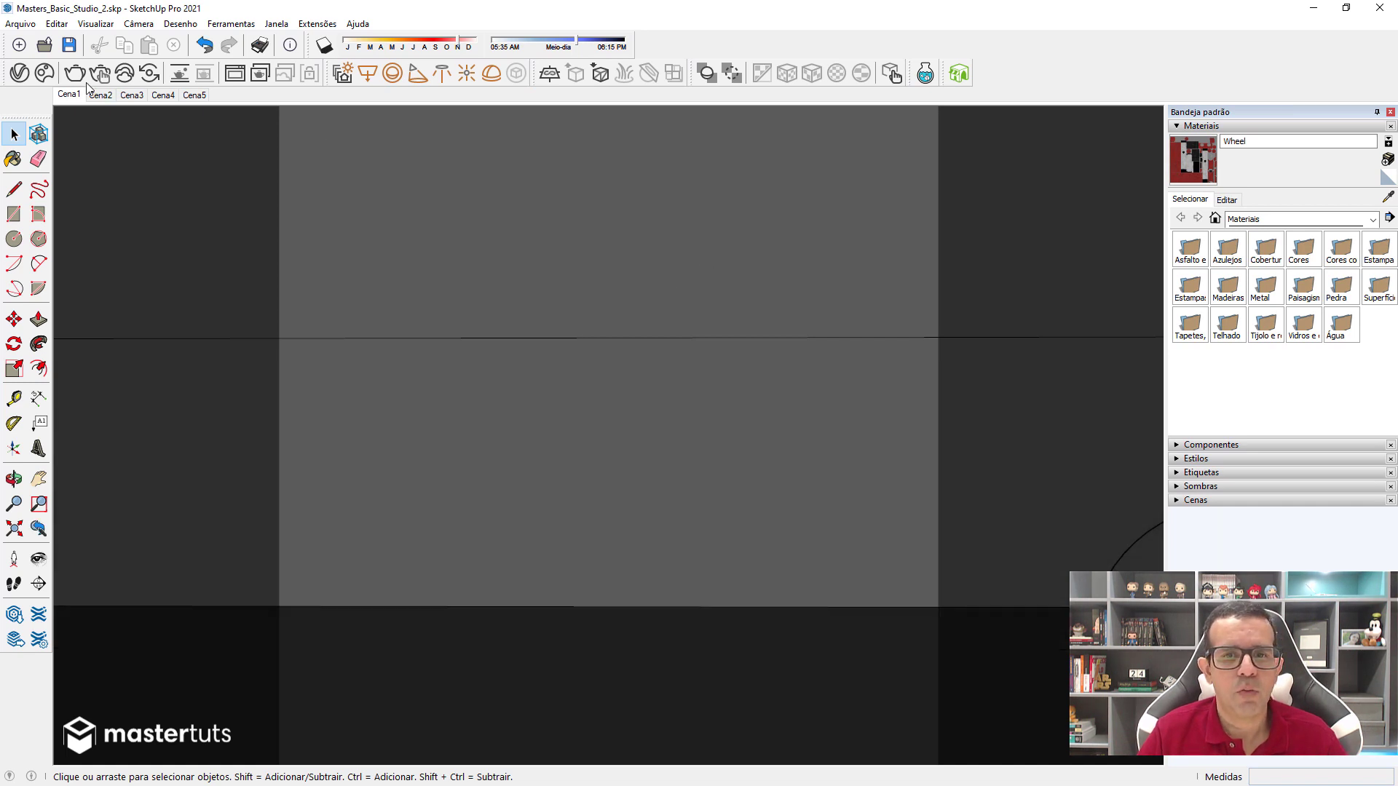
click(44, 73)
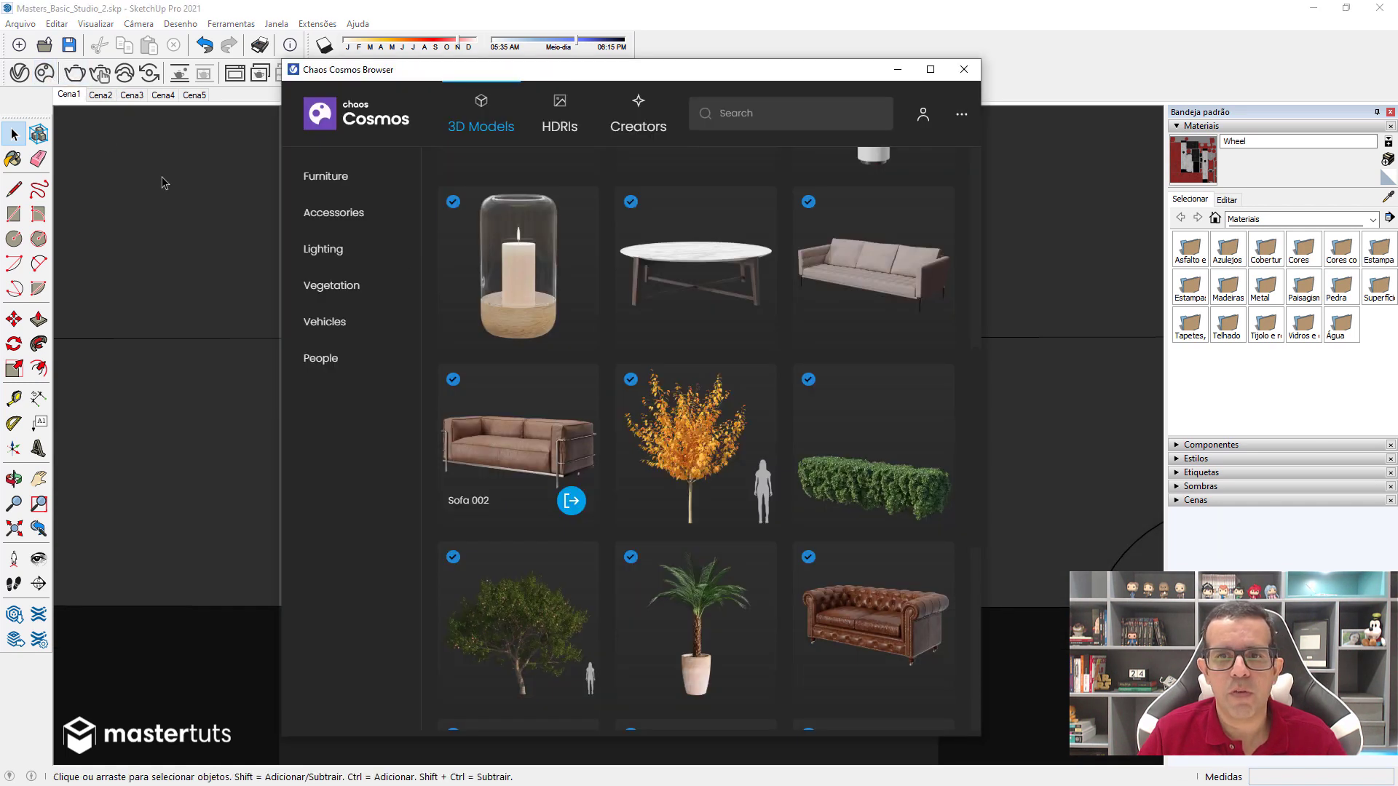
scroll(655, 291, up, 8)
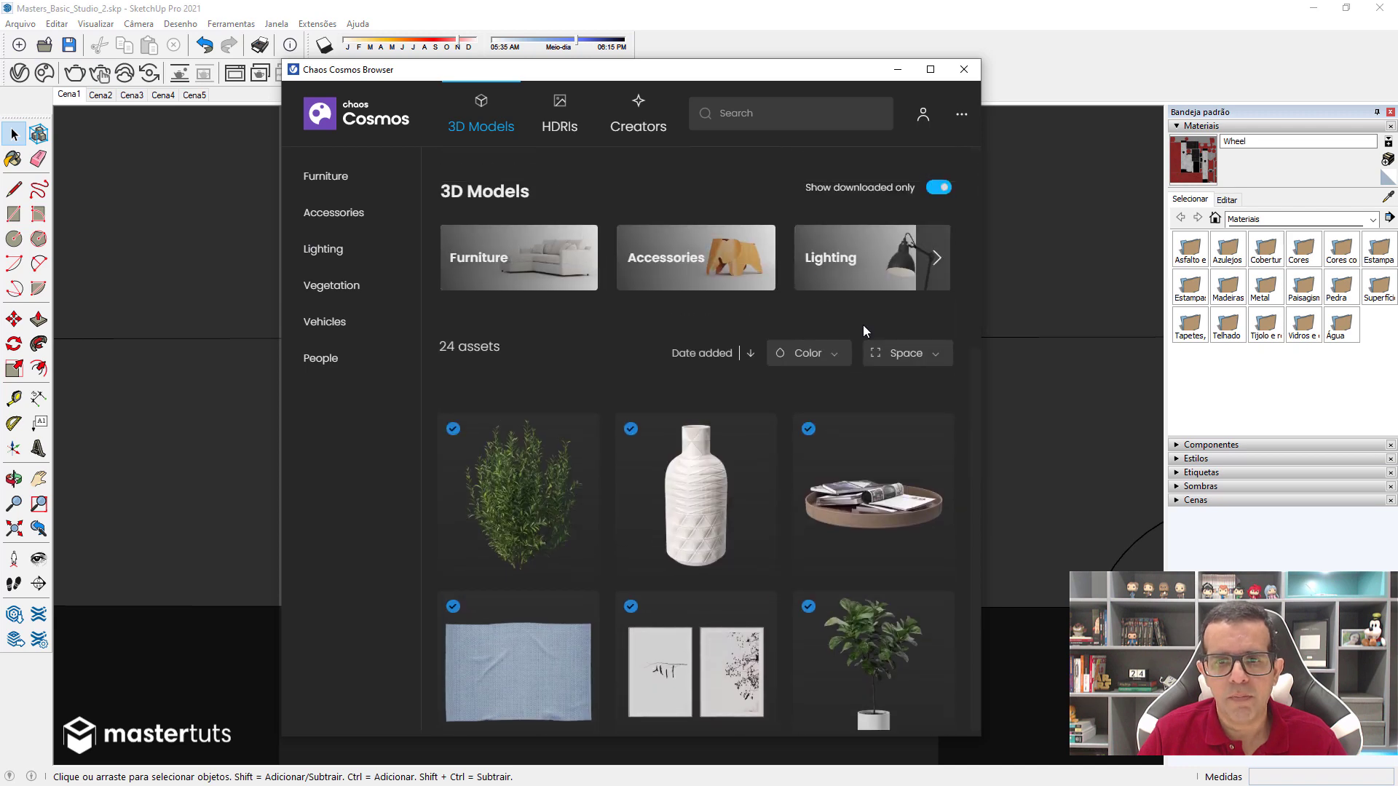
scroll(737, 406, down, 3)
scroll(742, 386, up, 3)
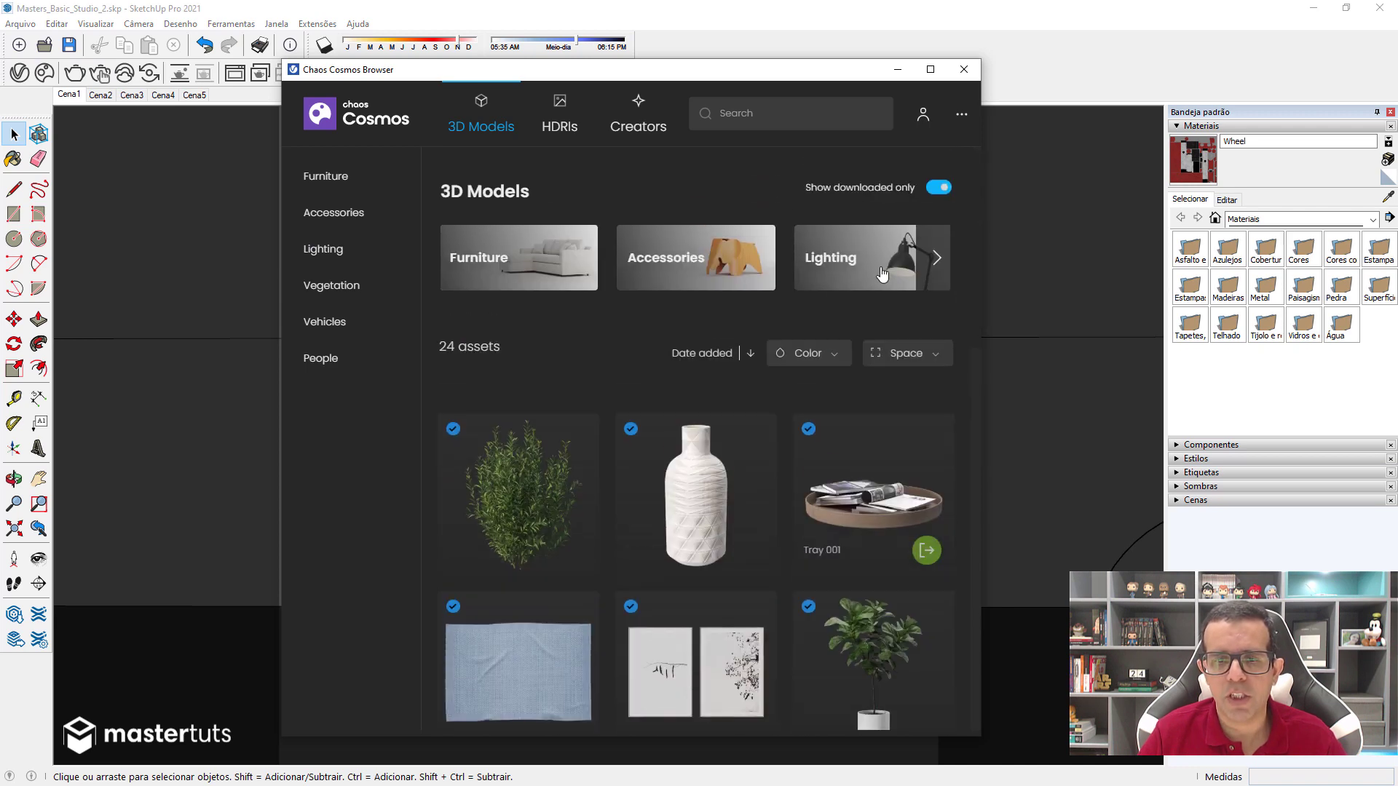
scroll(765, 390, down, 2)
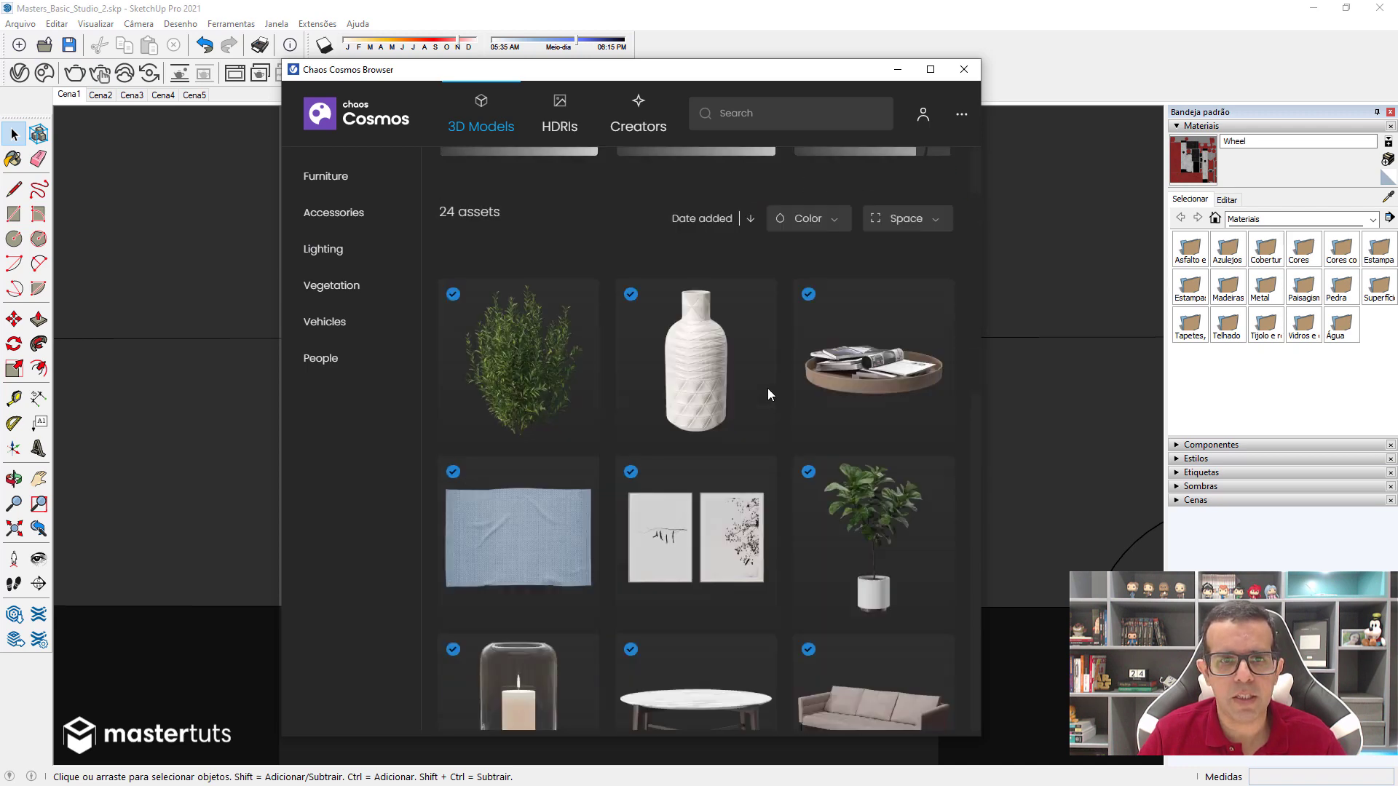
scroll(765, 383, down, 6)
scroll(646, 329, down, 3)
click(571, 210)
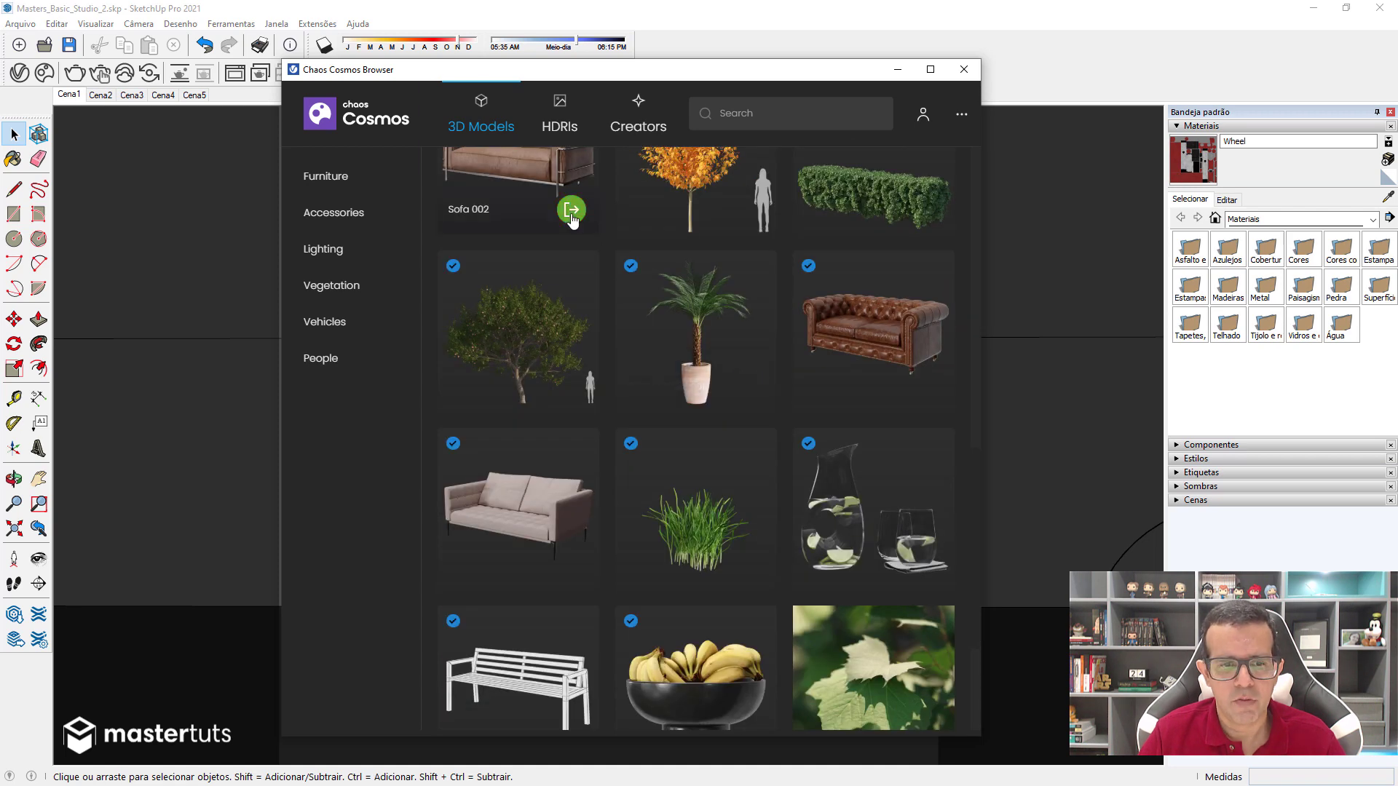
scroll(730, 582, up, 2)
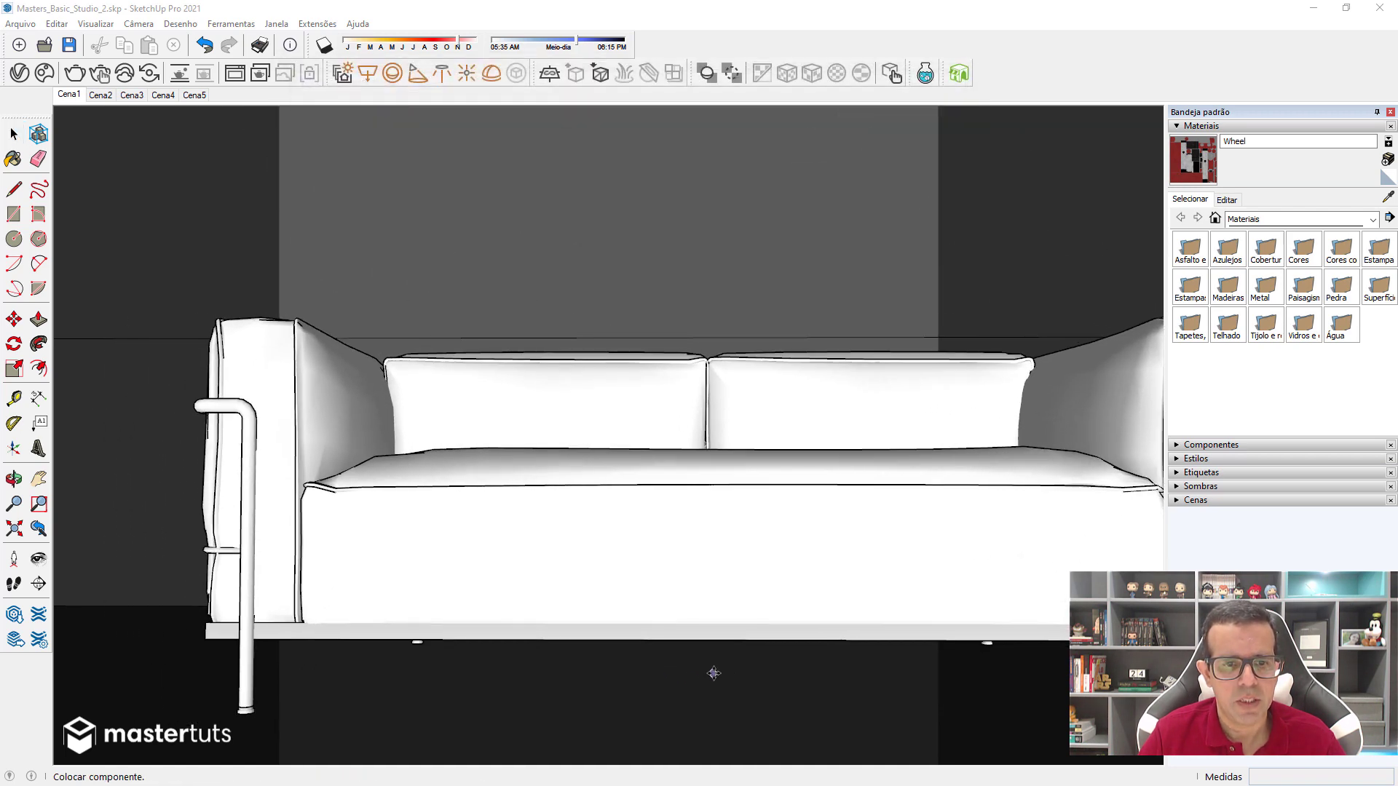
Move Sofa 002 onto the studio floor beside the dome light, viewed front-on
scroll(712, 668, up, 2)
mouse_move(596, 536)
middle_down()
mouse_move(988, 688)
mouse_move(646, 539)
middle_up()
scroll(646, 539, down, 3)
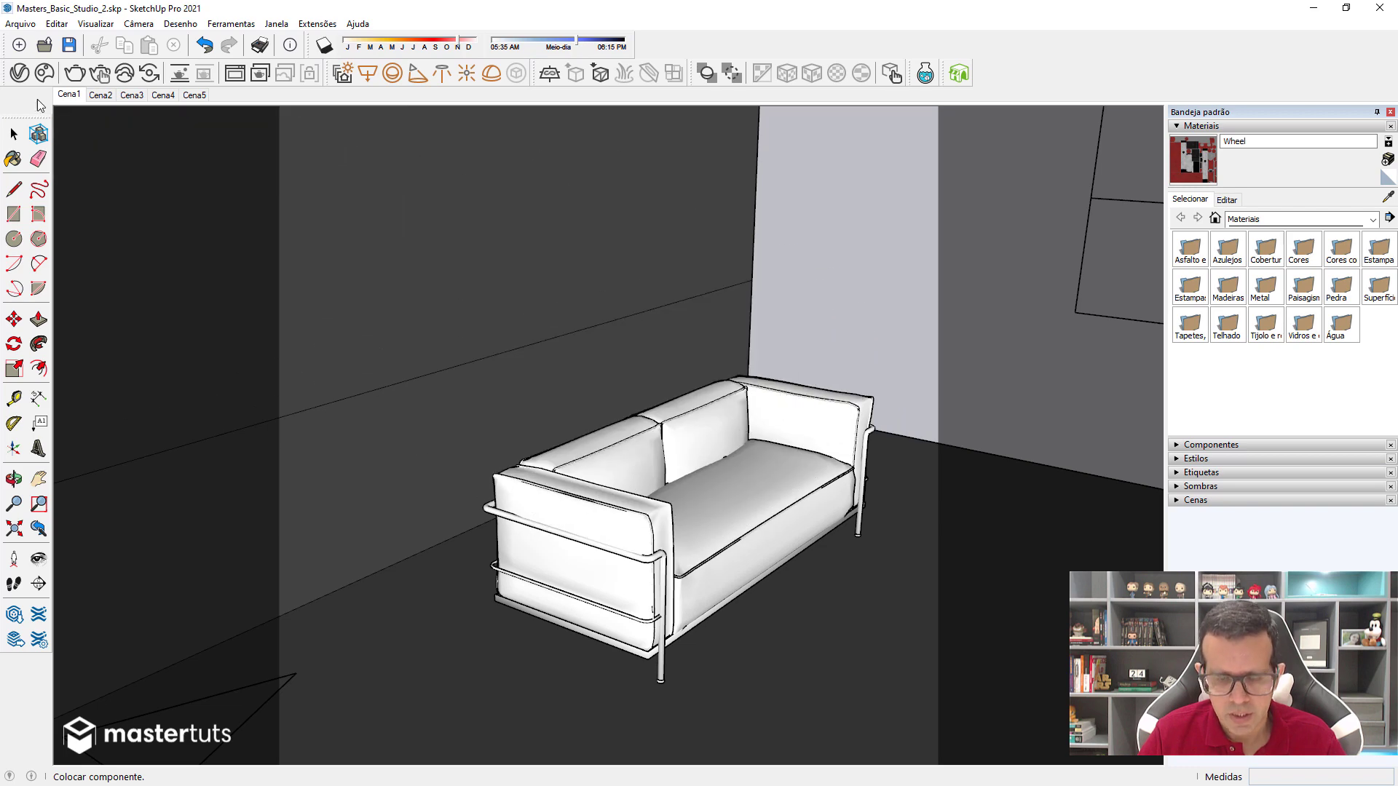
click(646, 539)
key(m)
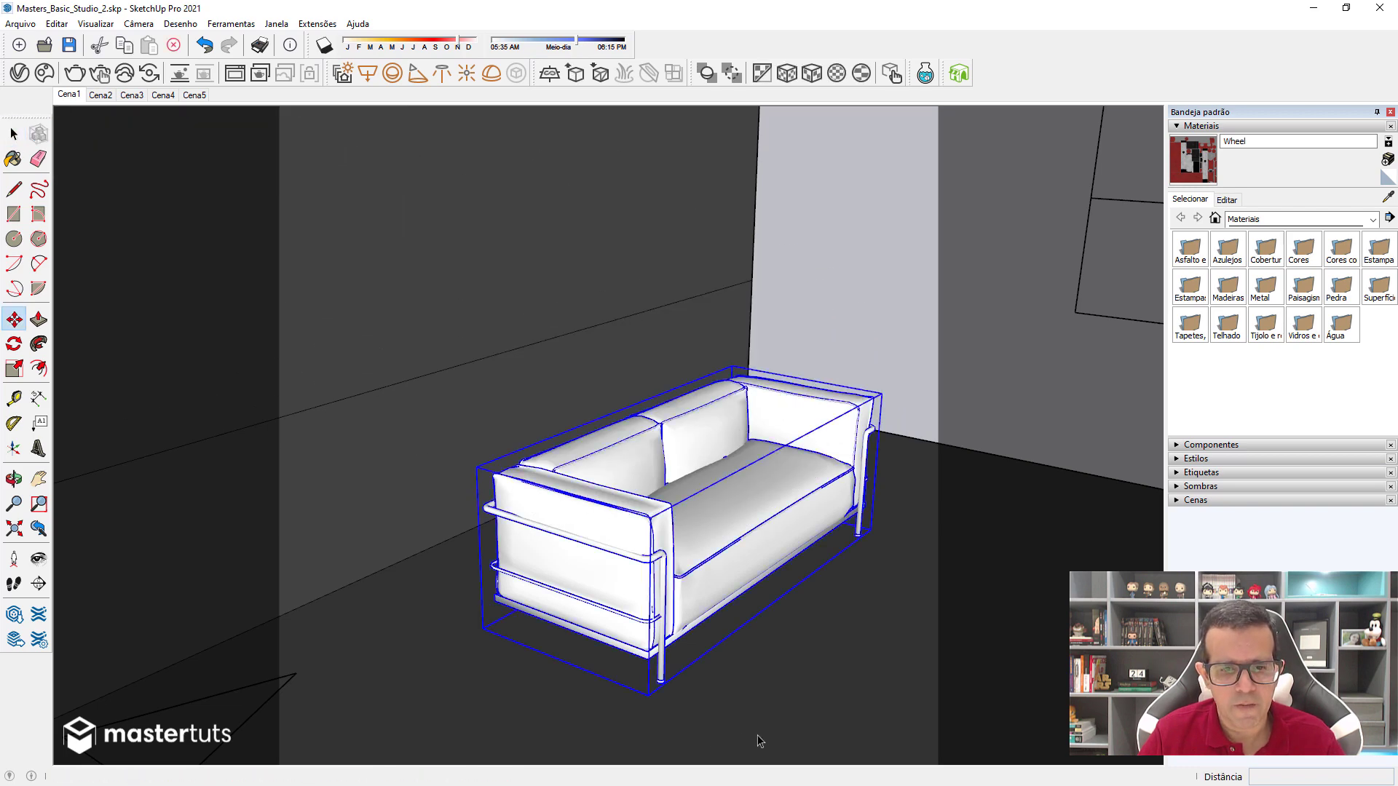
click(758, 736)
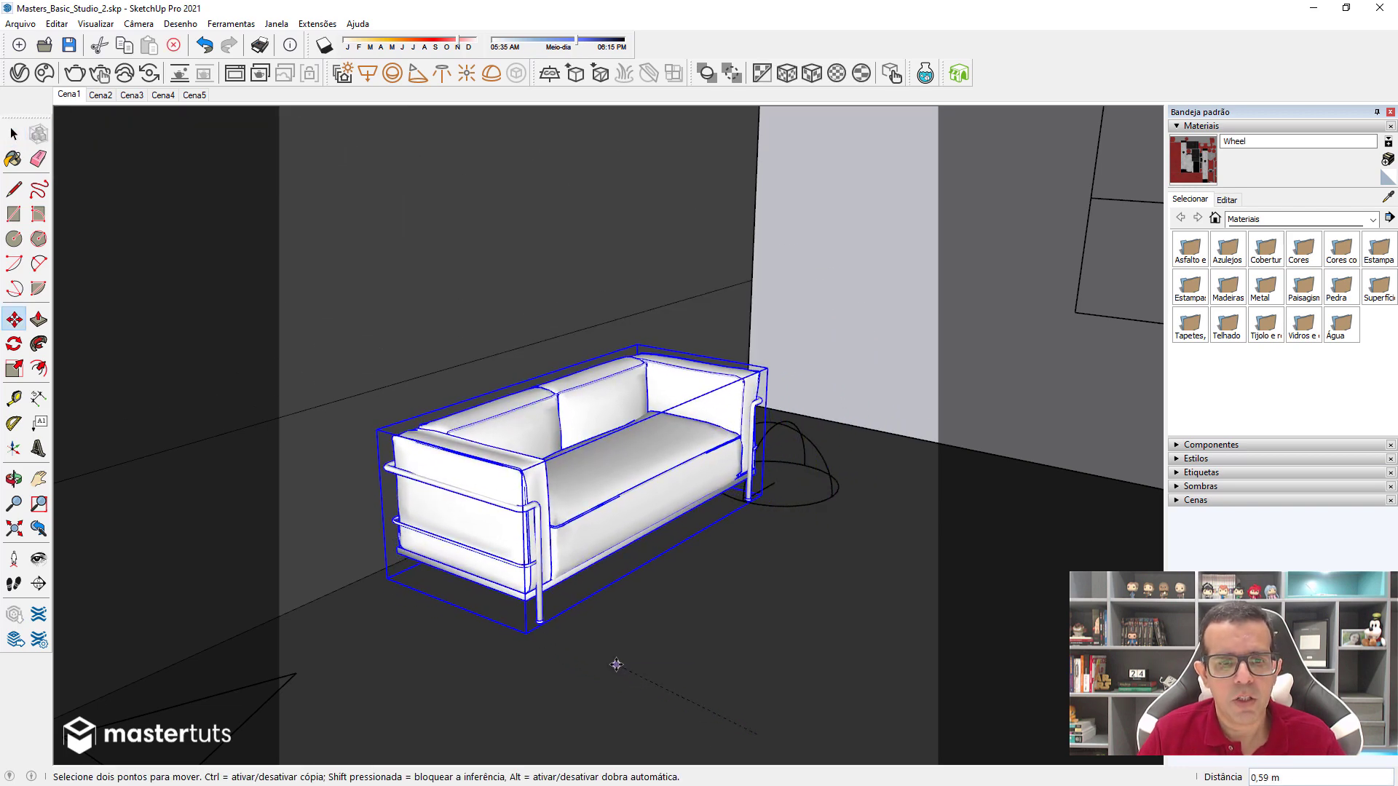
mouse_move(612, 665)
middle_down()
mouse_move(595, 578)
mouse_move(194, 518)
middle_up()
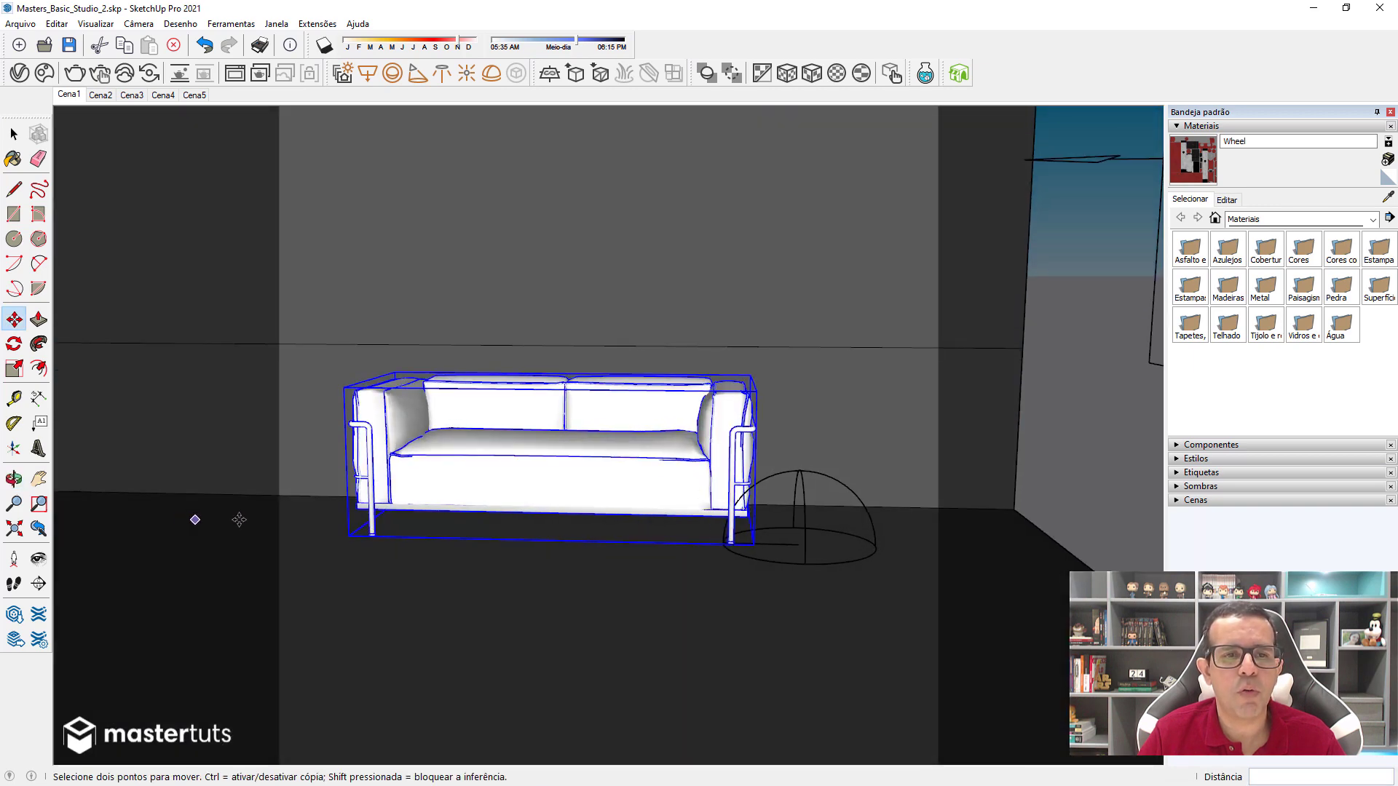
scroll(537, 463, up, 3)
scroll(699, 494, up, 1)
shift+middle_drag(681, 462, 842, 462)
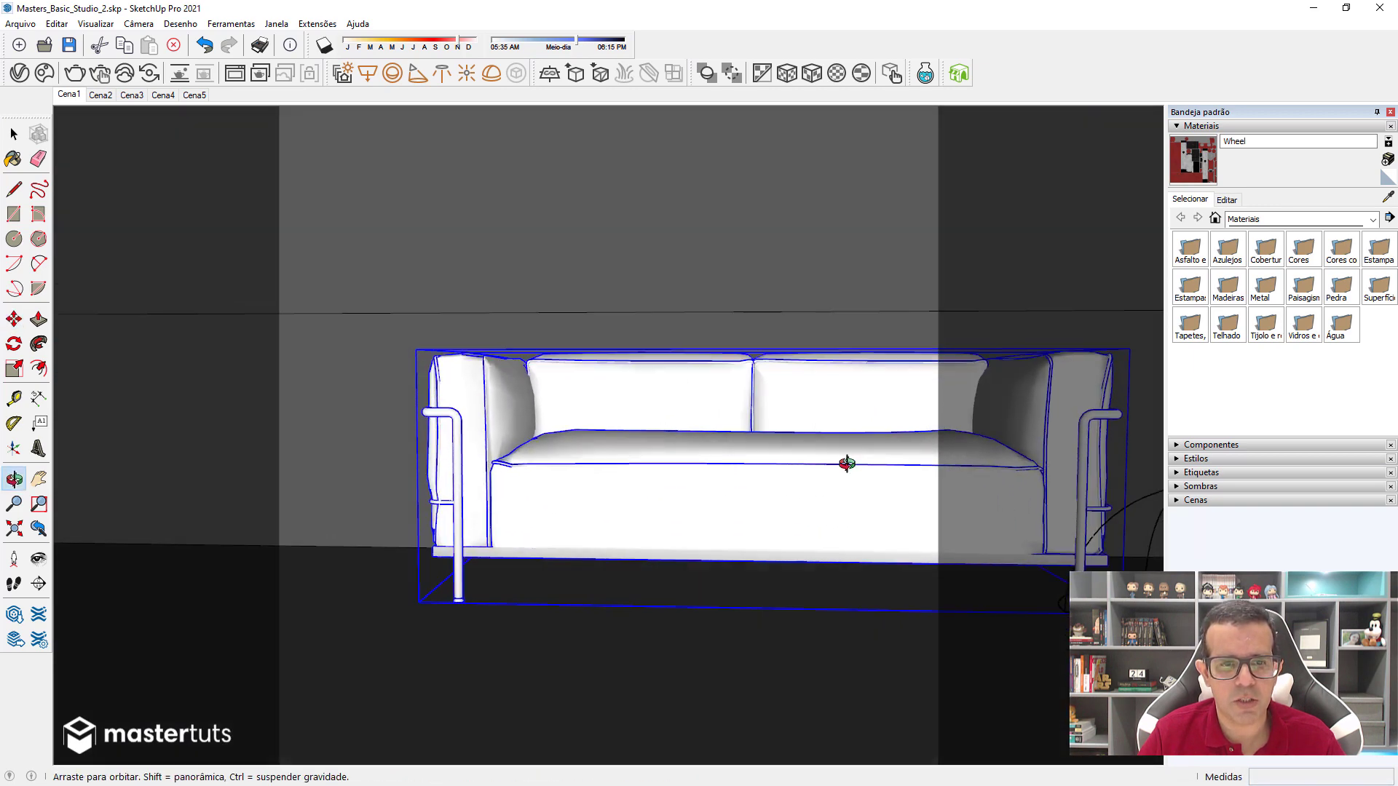
Return to Select and reopen the V-Ray Asset Editor
key(space)
click(813, 155)
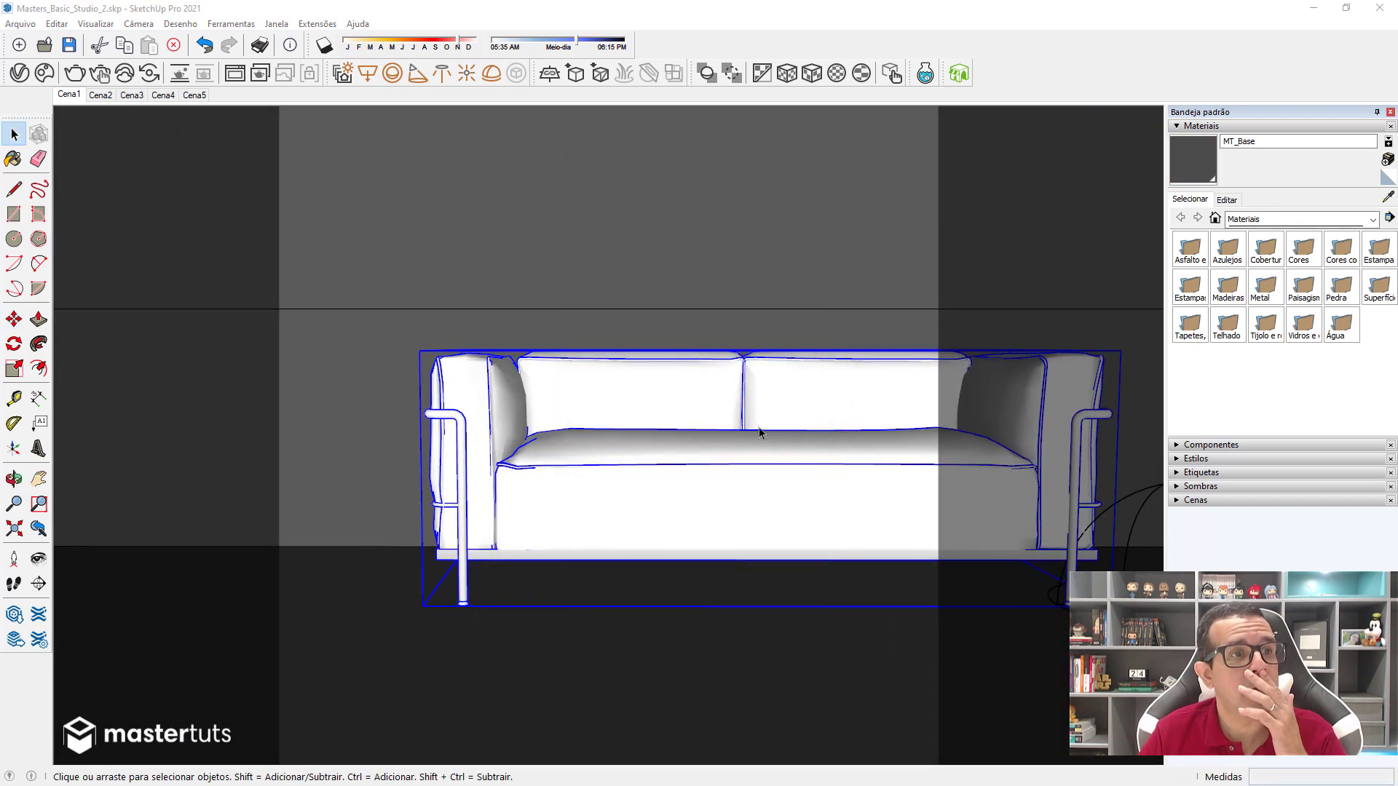
click(19, 73)
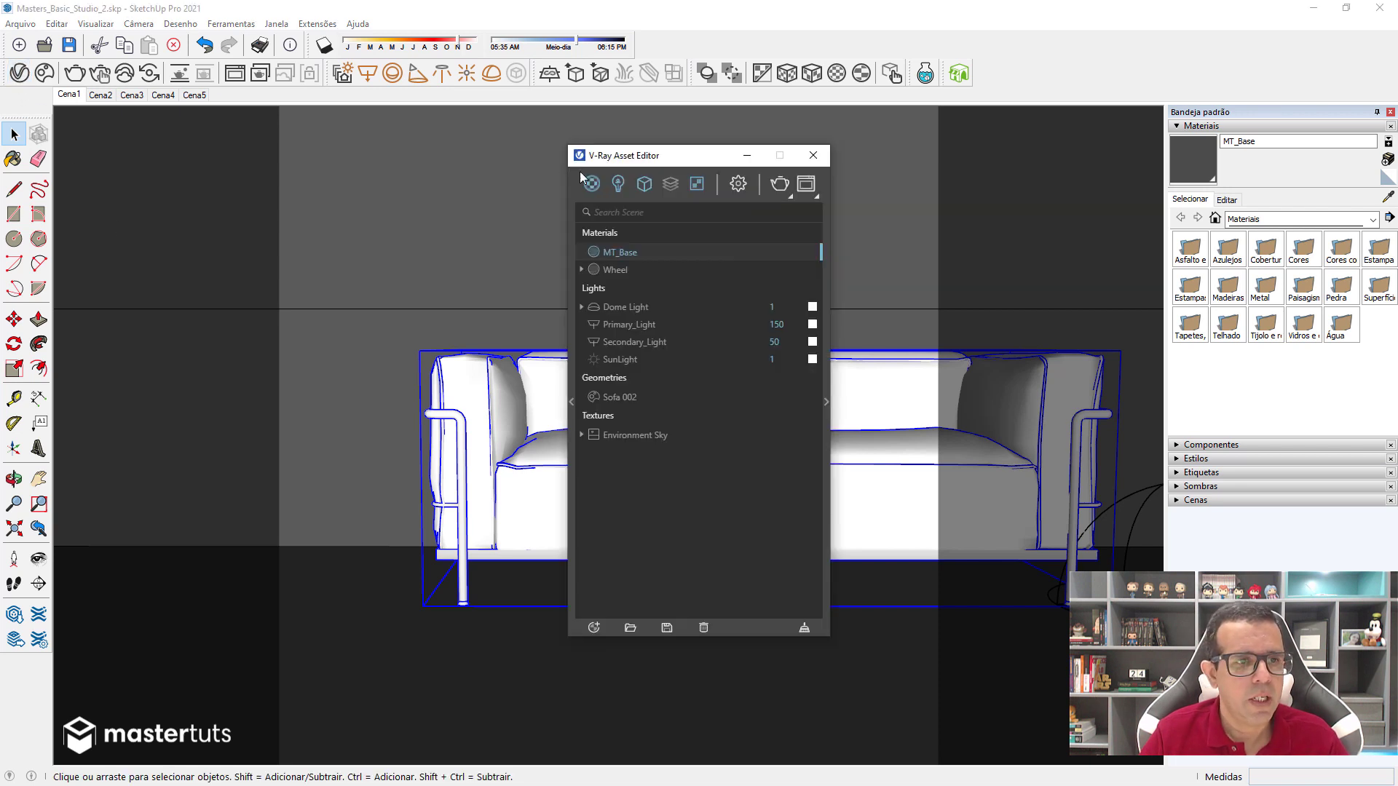
Move the Asset Editor left, filter to Geometries and expand Sofa 002's Cosmos Asset settings
drag(643, 149, 204, 144)
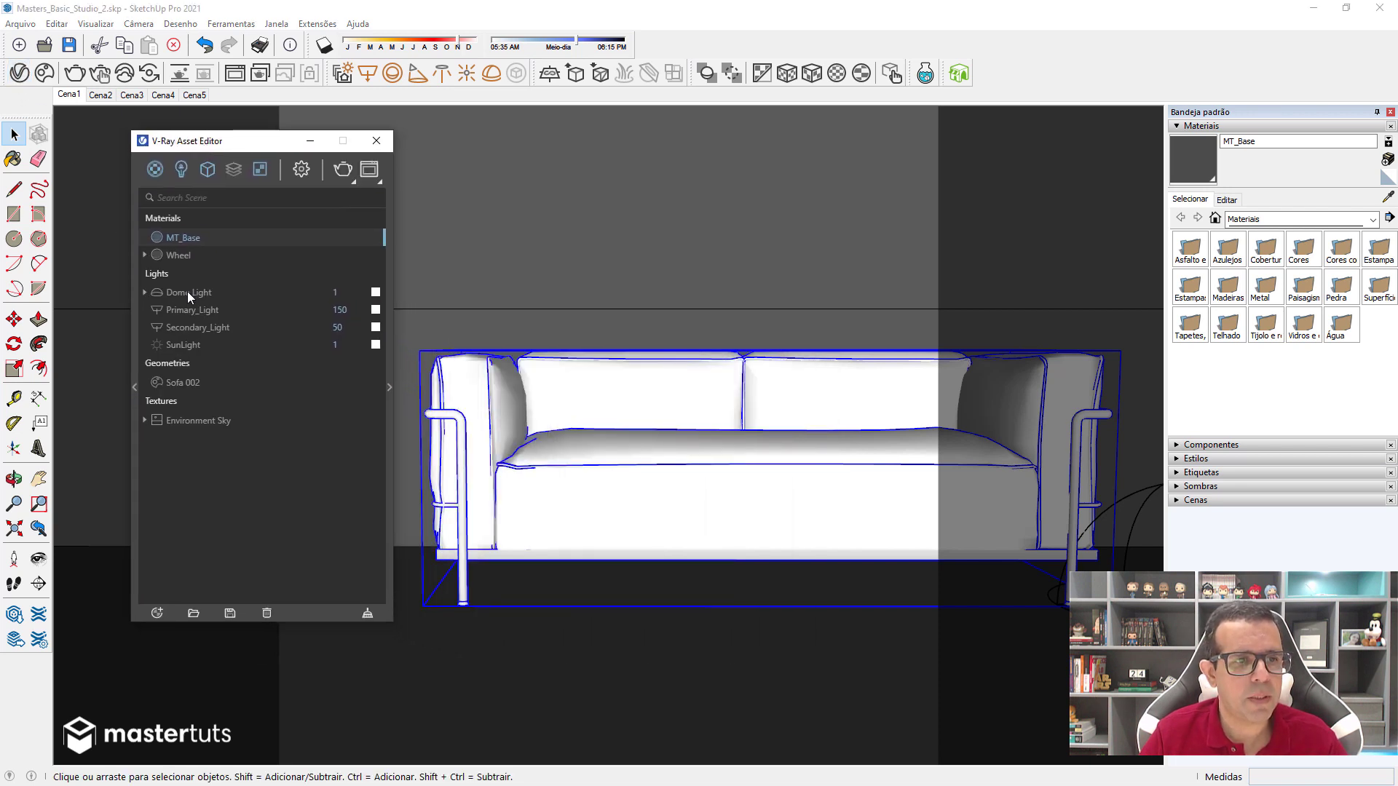
click(184, 383)
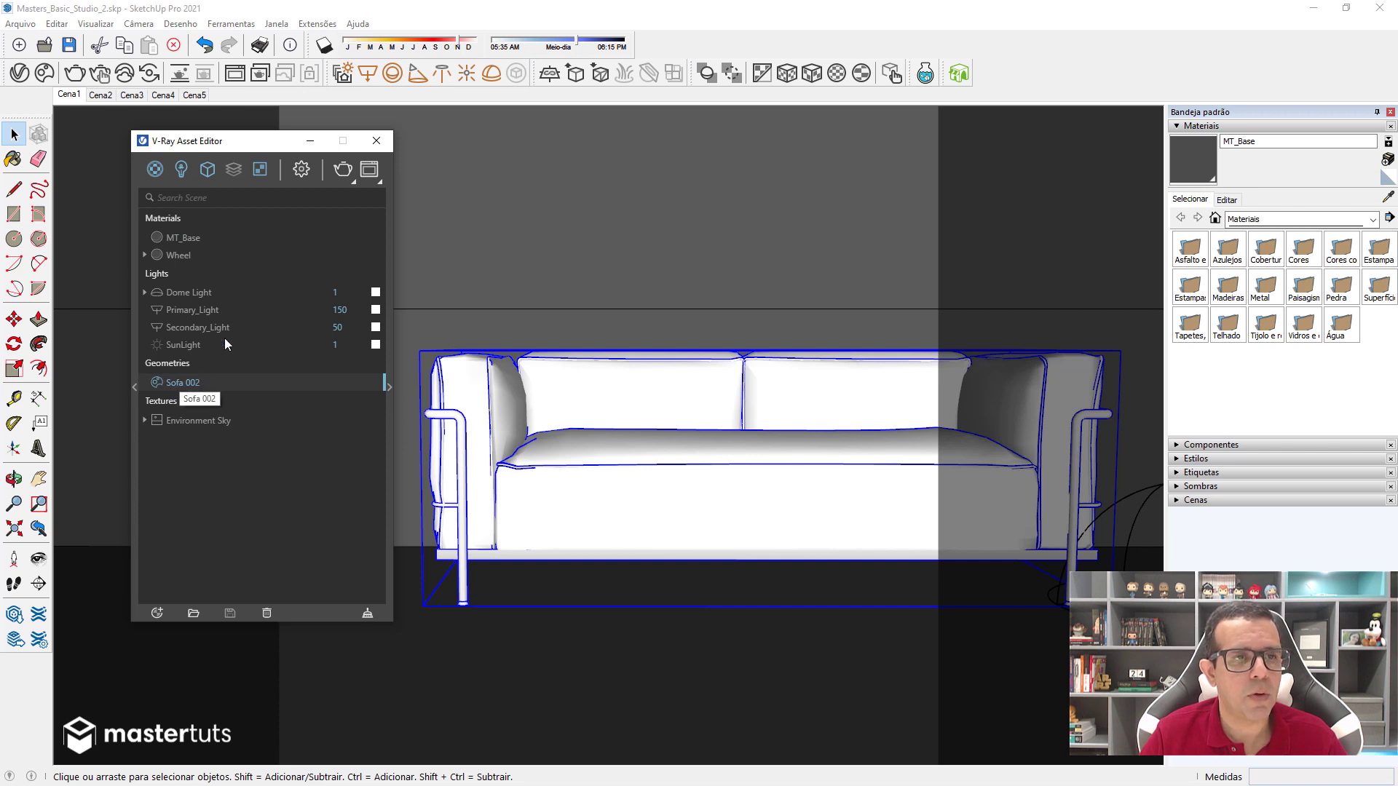
click(208, 169)
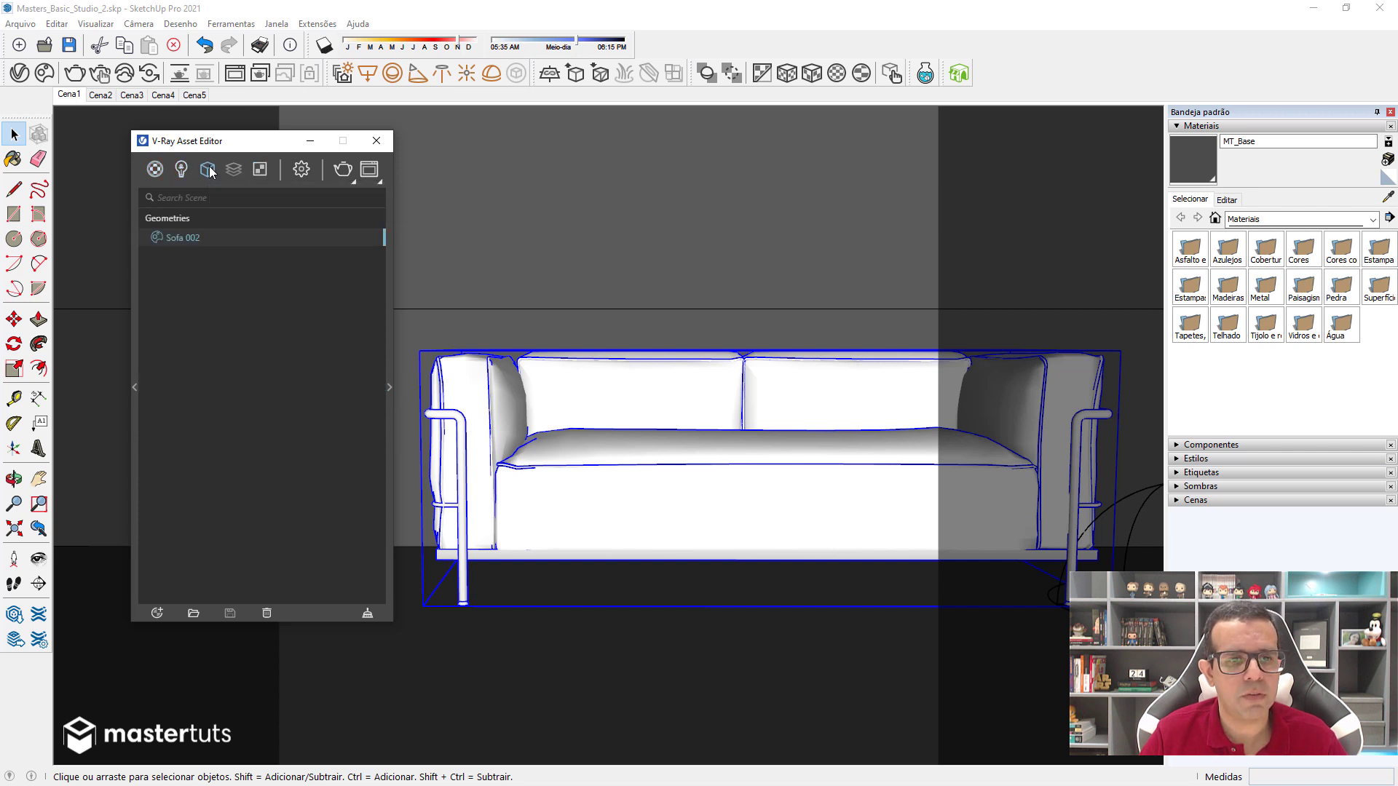
click(388, 390)
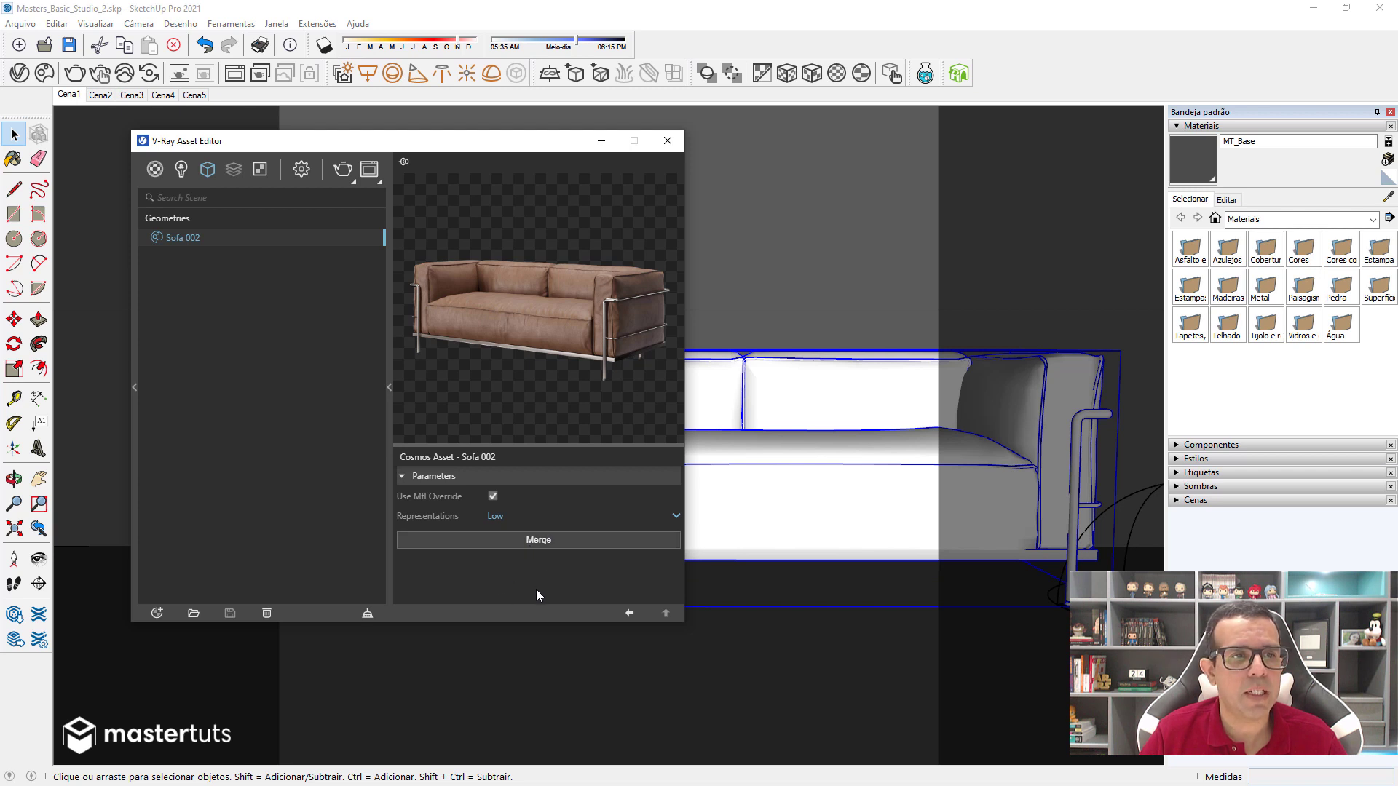
Enlarge the Asset Editor to list the merged proxy's Leather, Metal and Rubber Stoppers materials
click(155, 169)
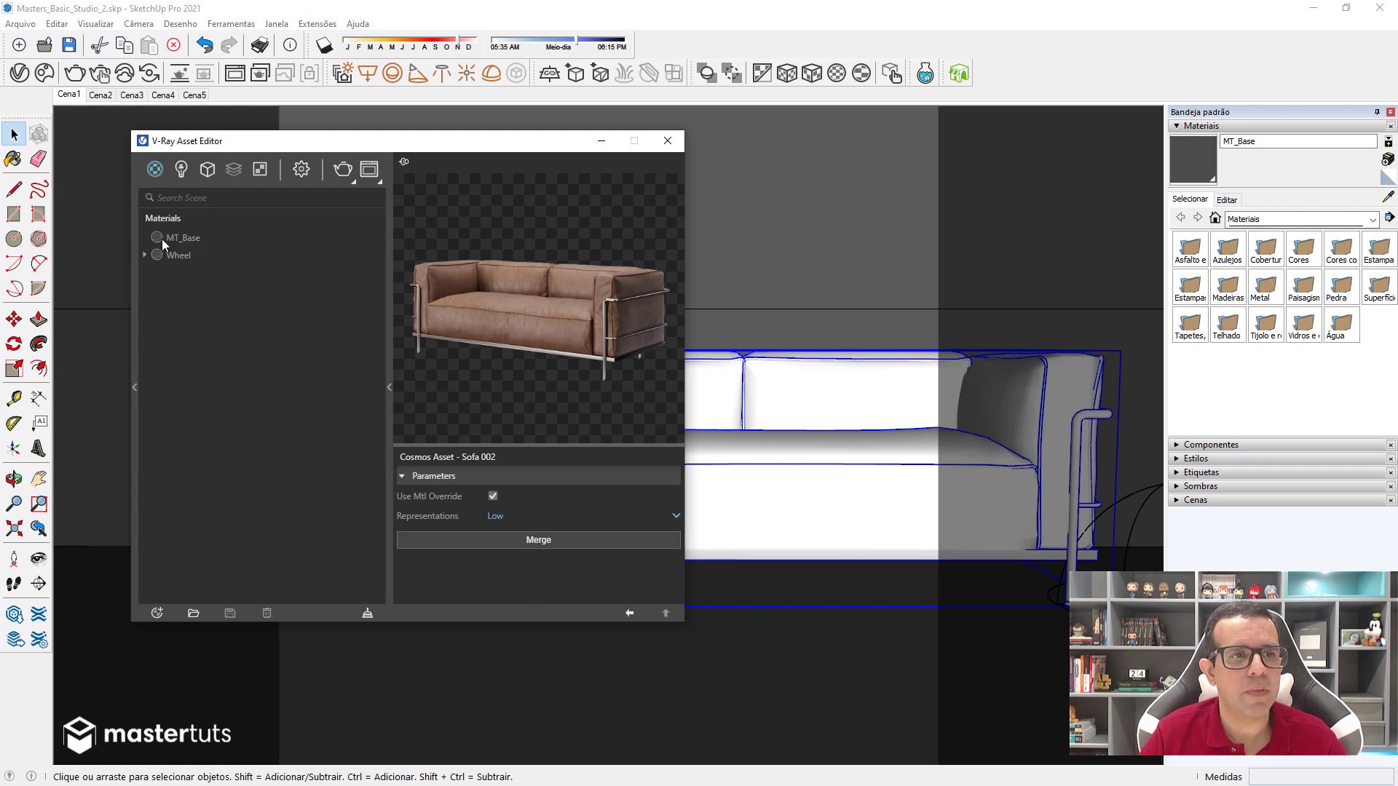
click(208, 169)
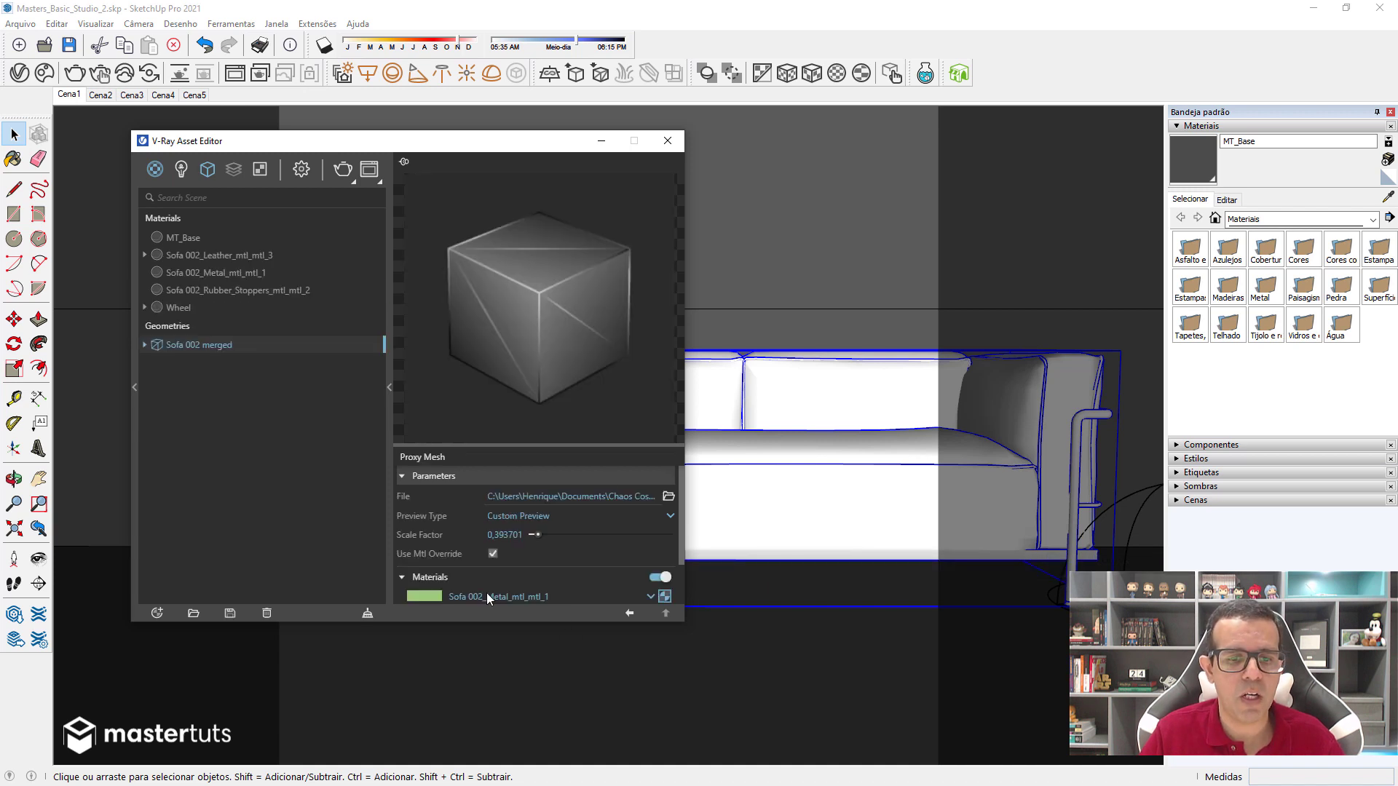
drag(544, 620, 544, 760)
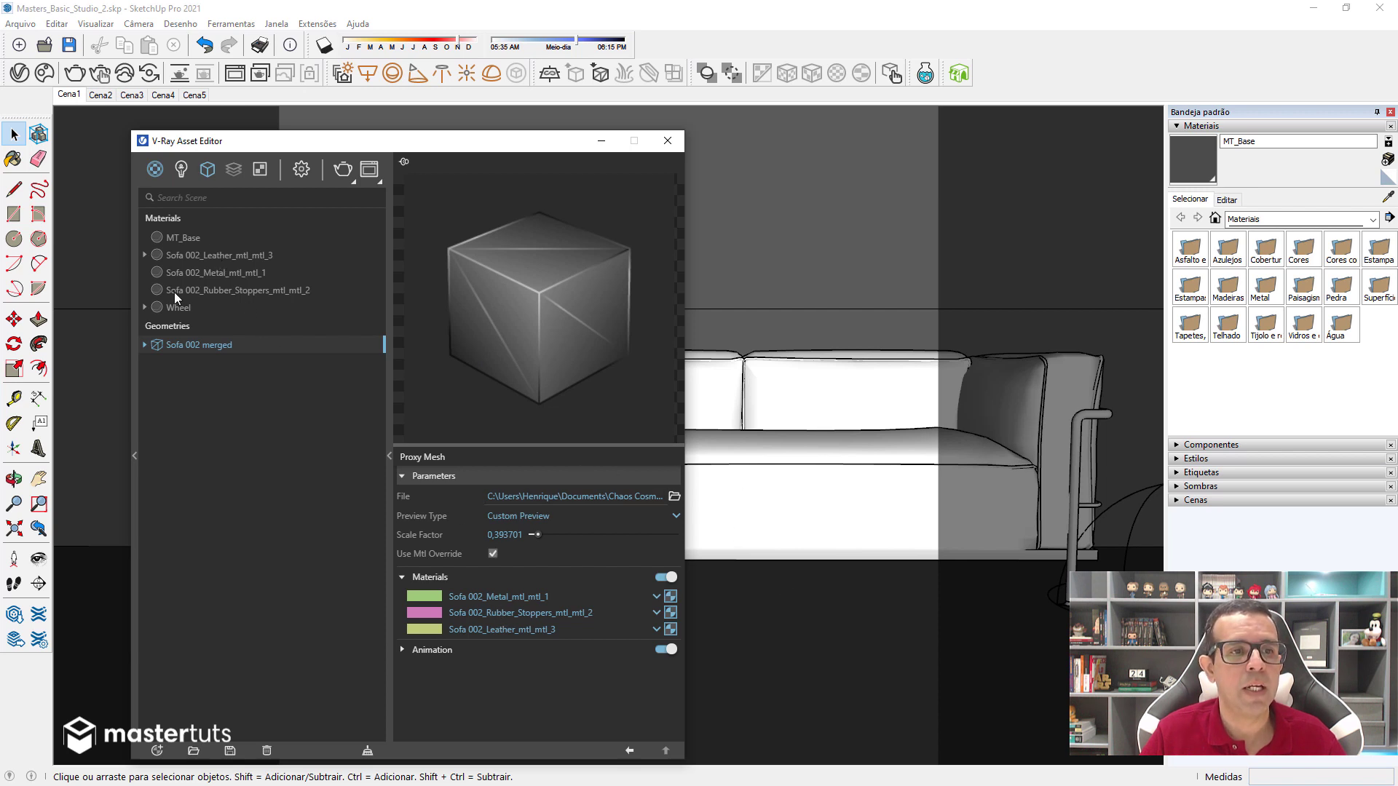
Set the leather material's reflection colour texture to Rendering Space (Linear)
click(214, 257)
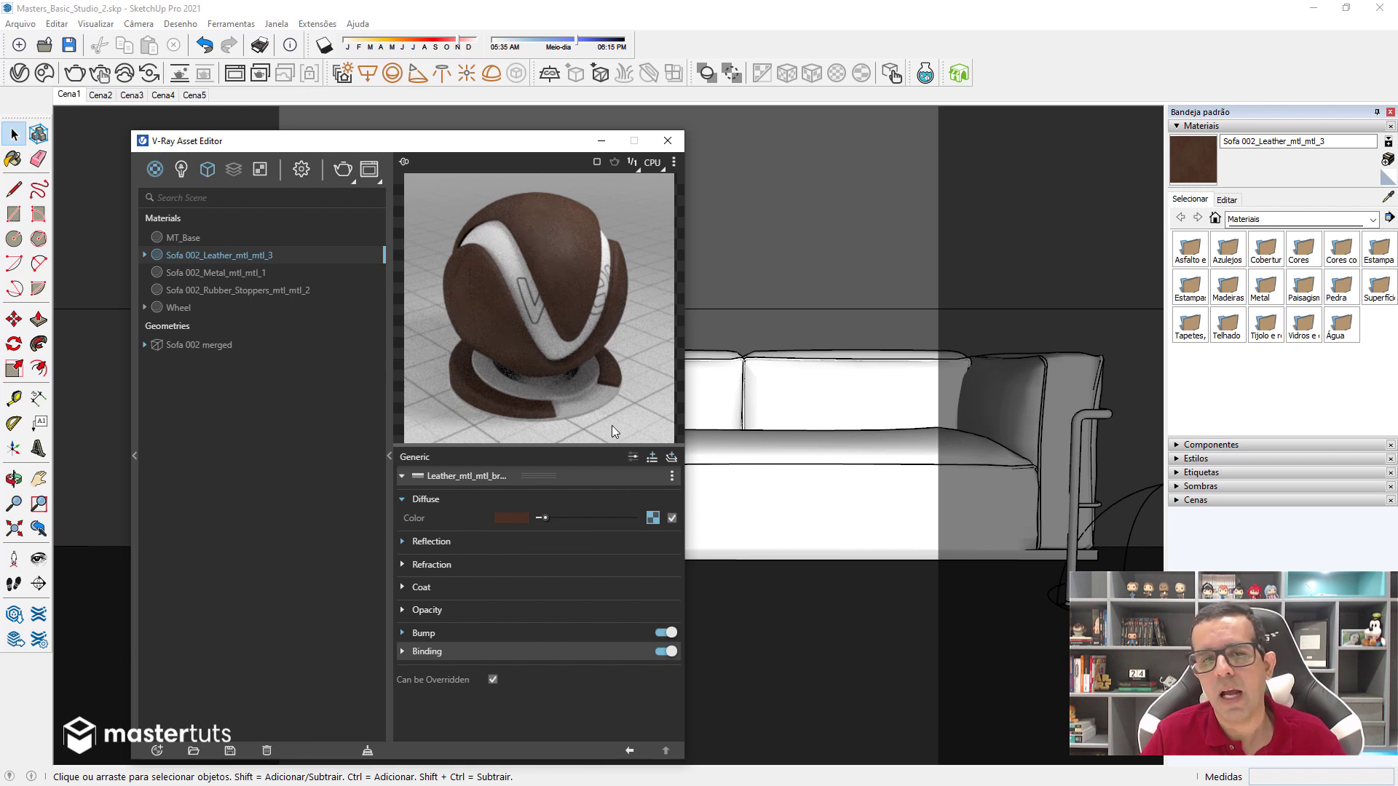
click(650, 517)
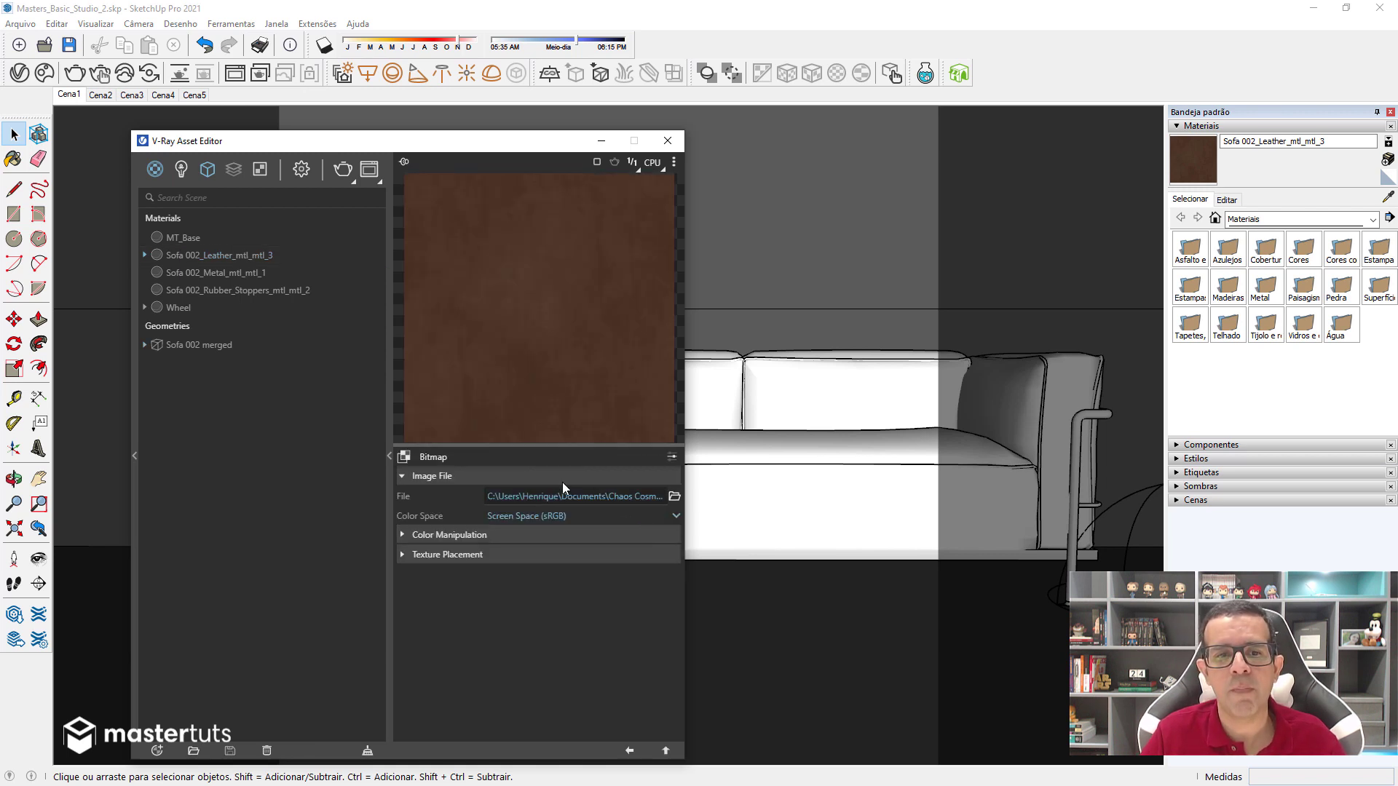
click(629, 751)
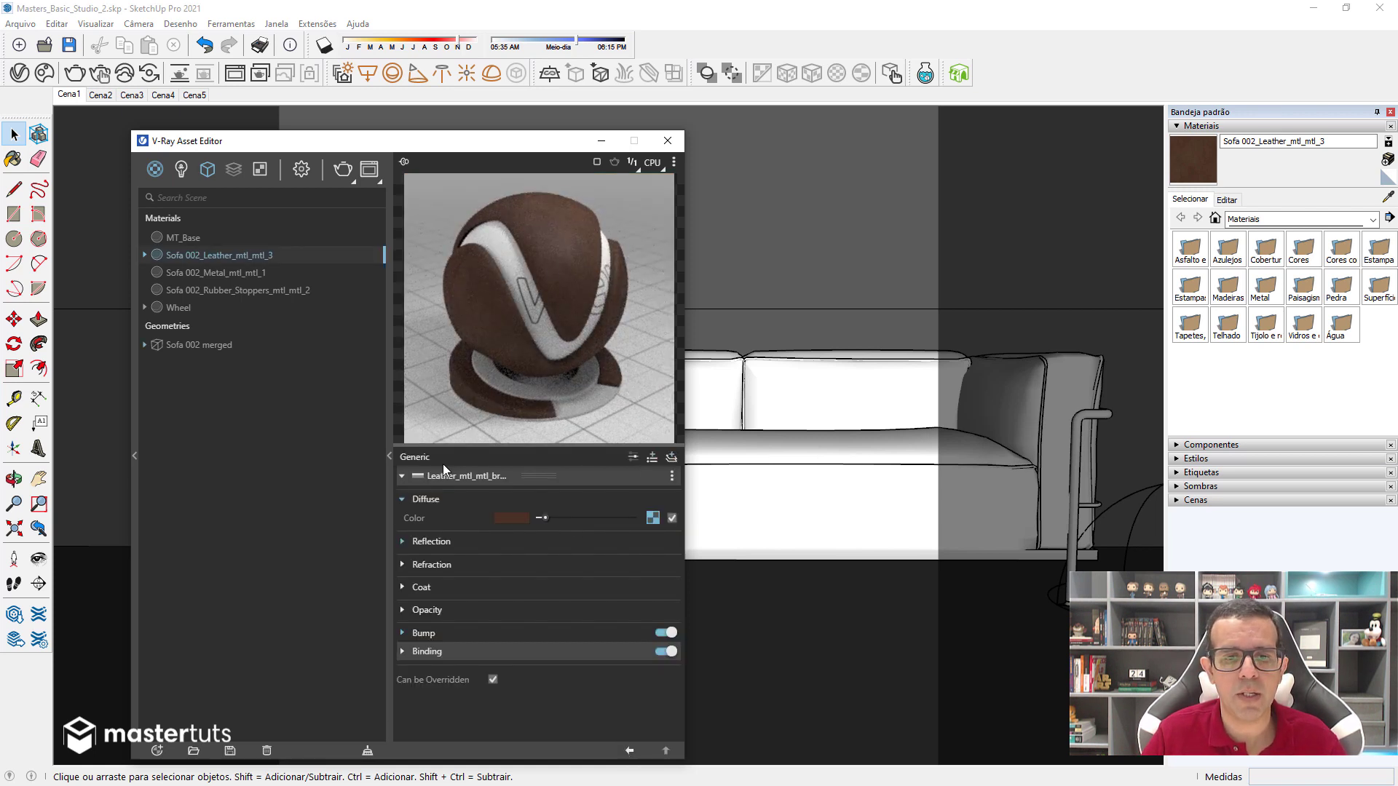
click(402, 542)
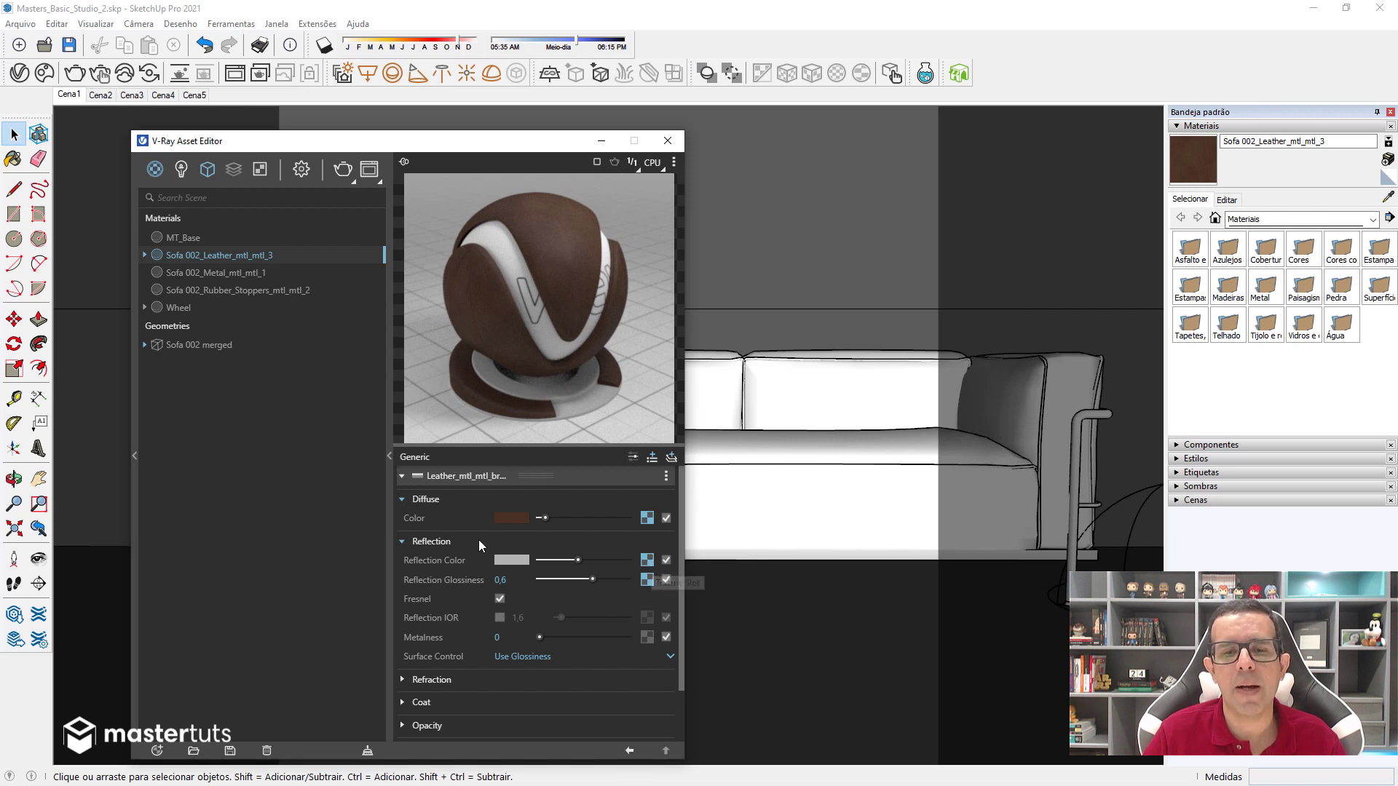
click(647, 560)
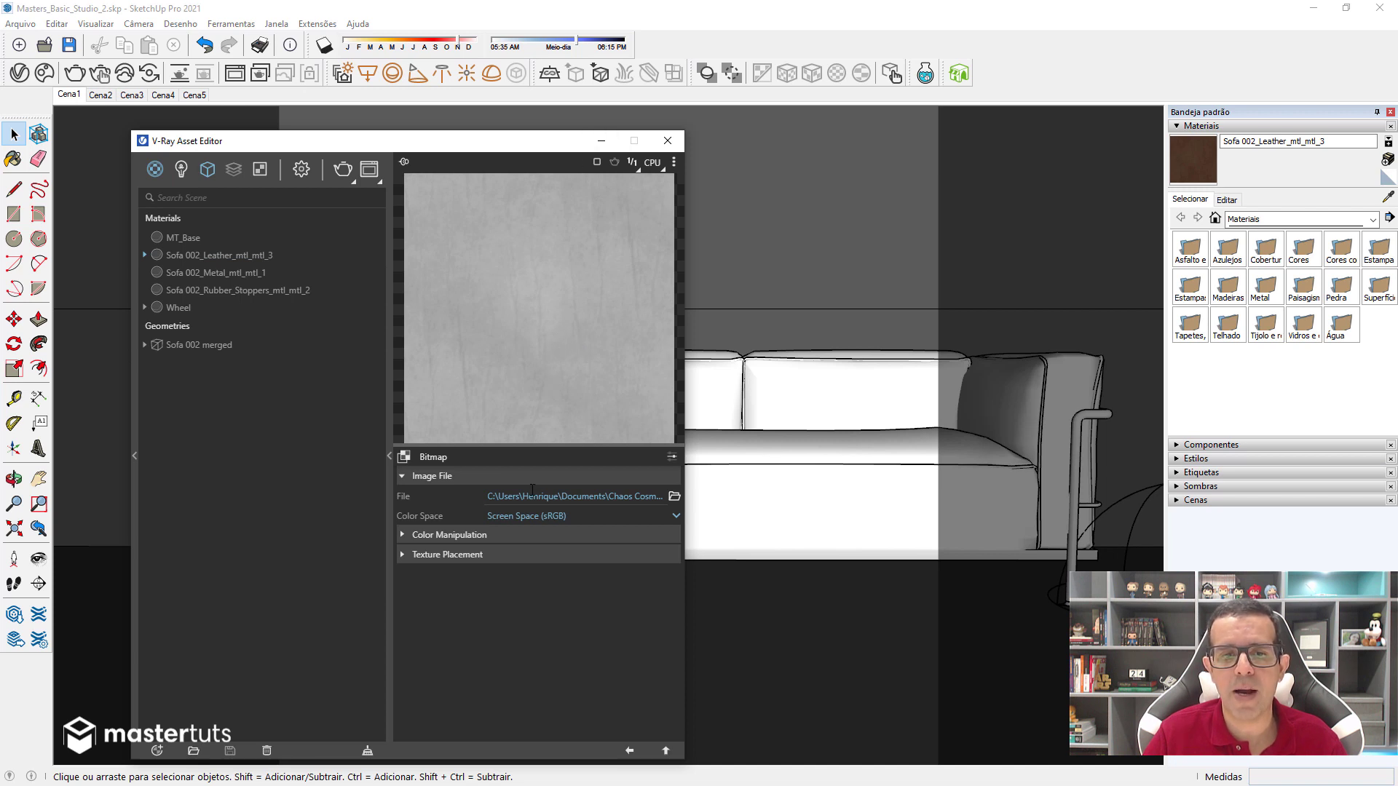
click(532, 518)
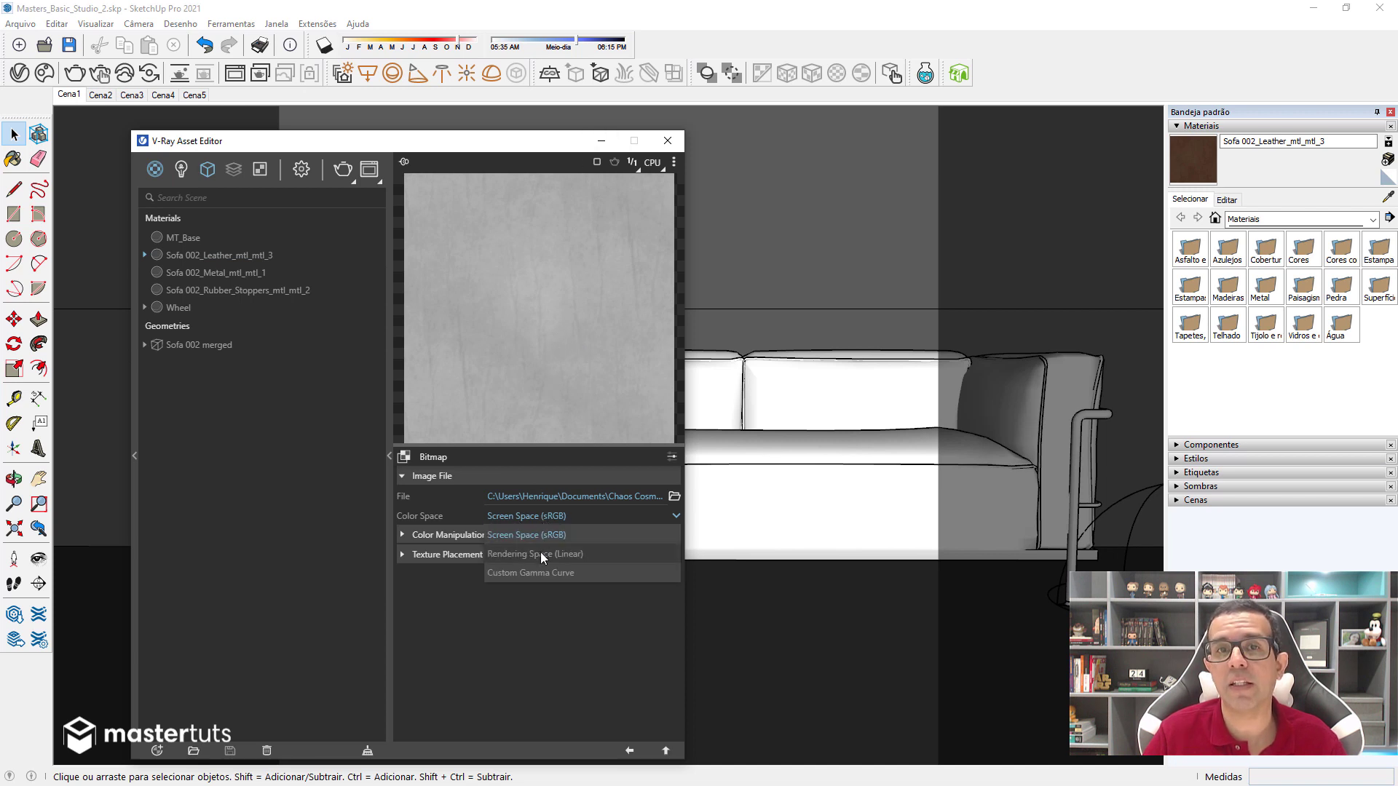
click(540, 552)
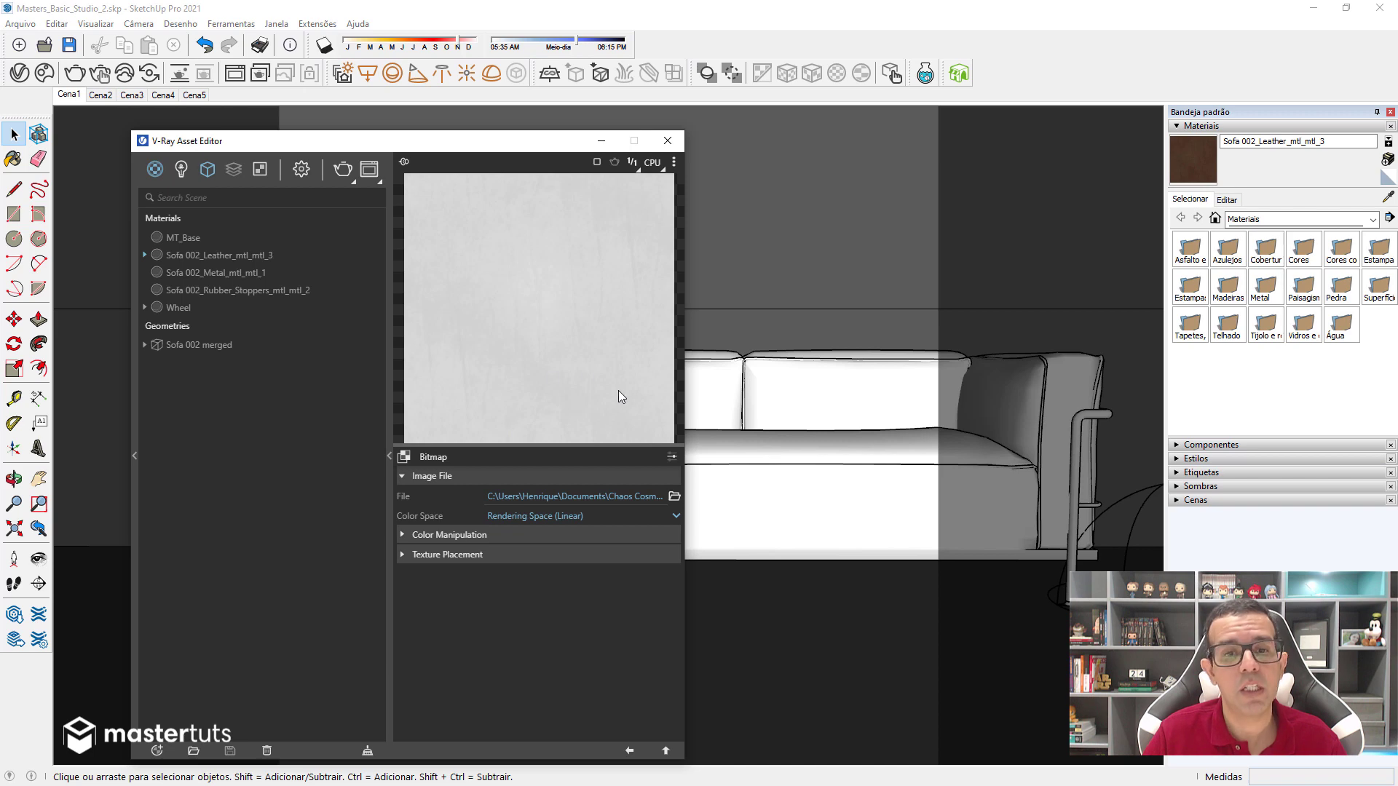
click(630, 750)
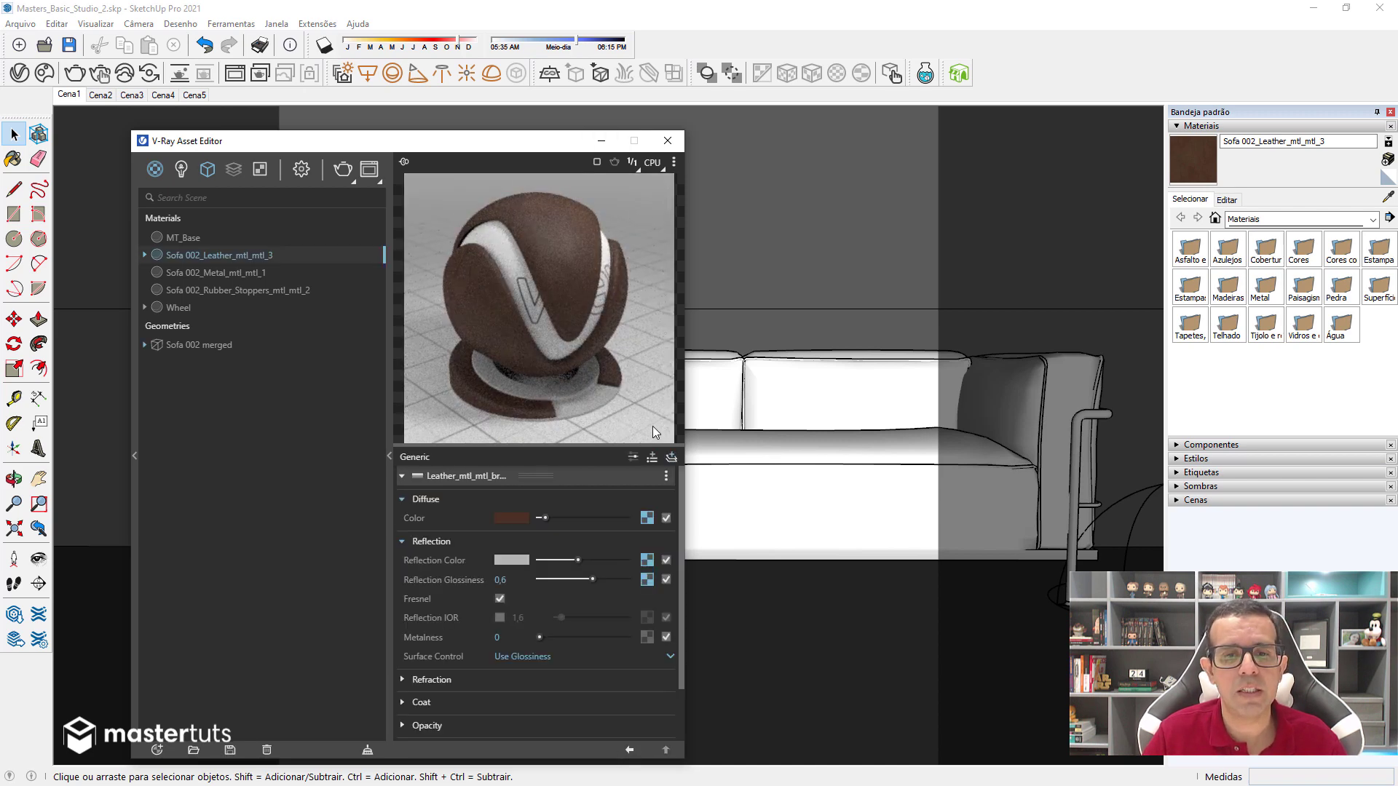
Use a plain white reflection colour, then inspect the glossiness and bump map textures
click(665, 561)
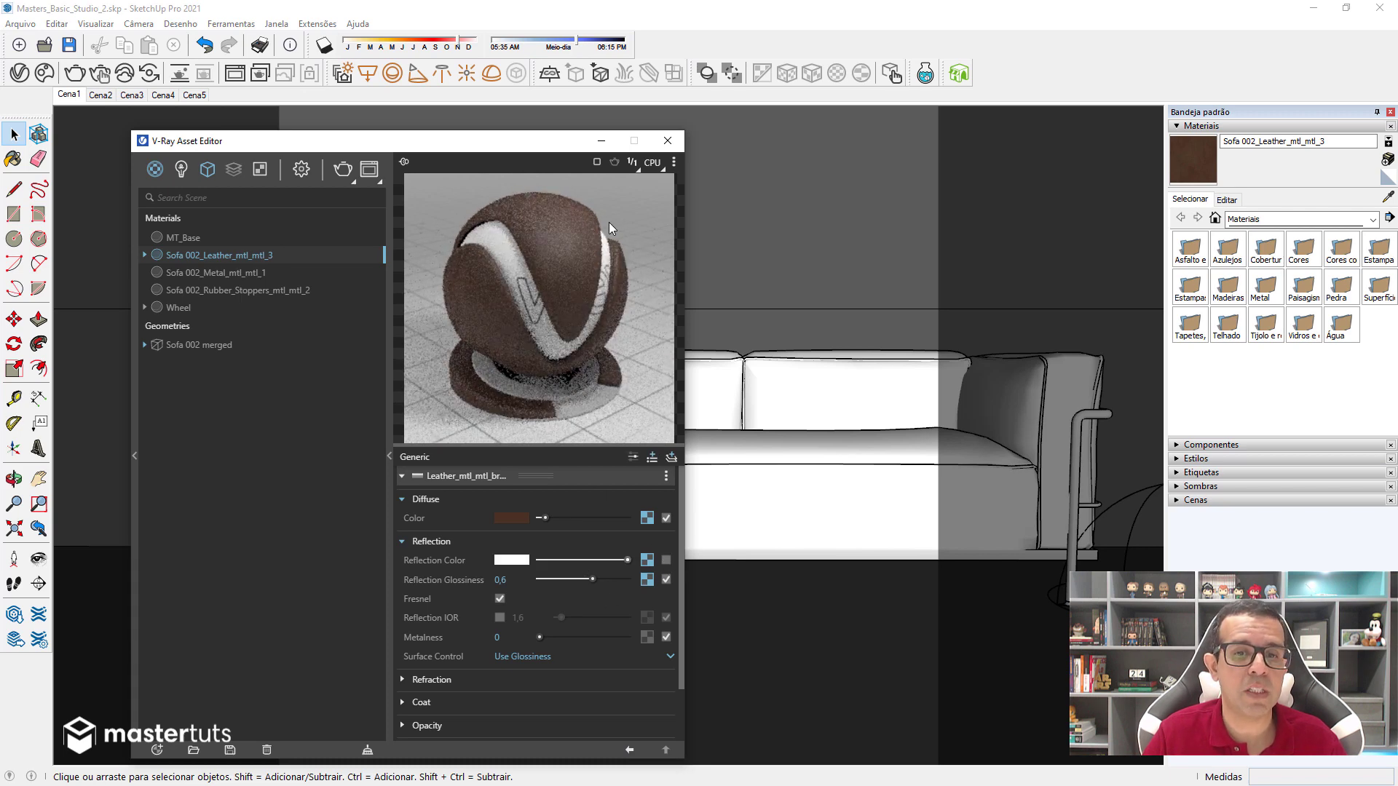
click(648, 580)
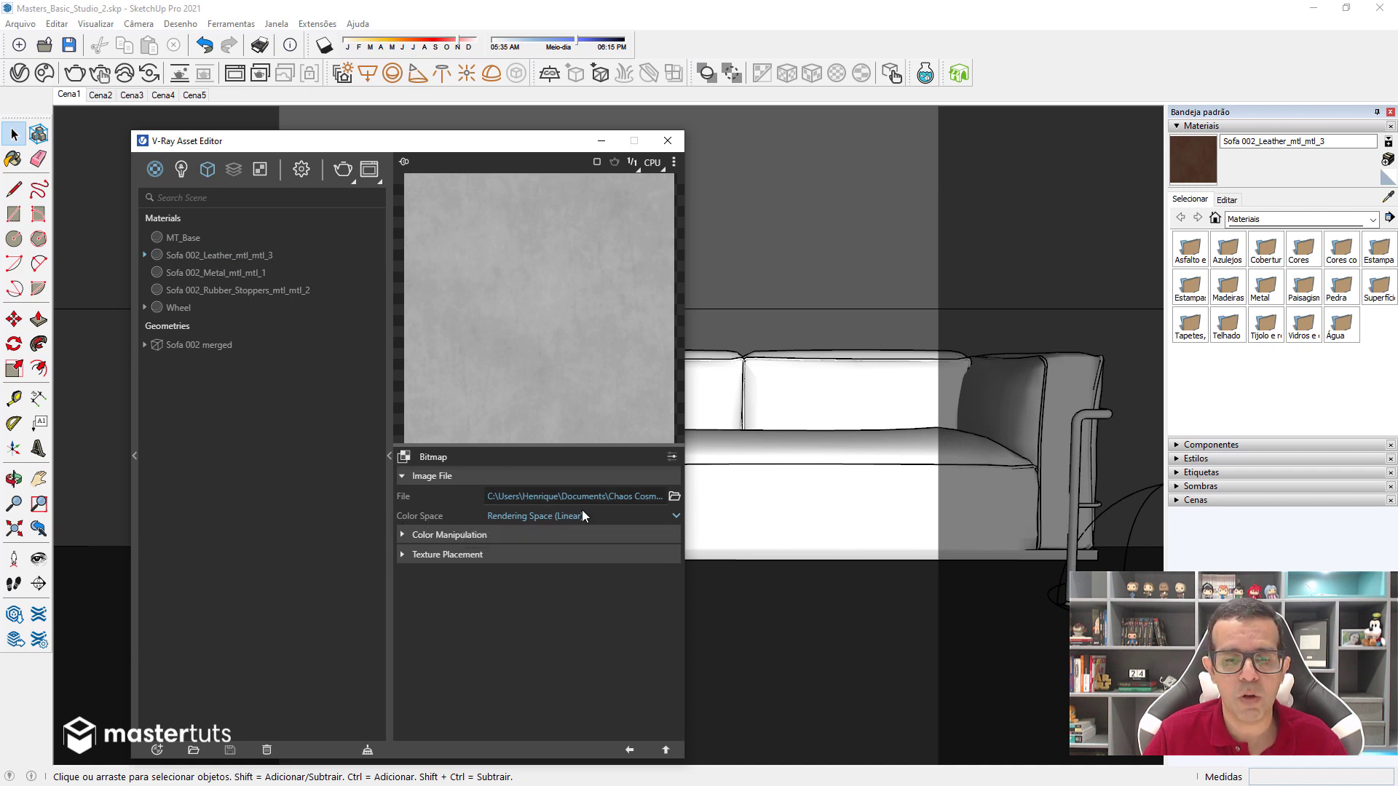
click(628, 750)
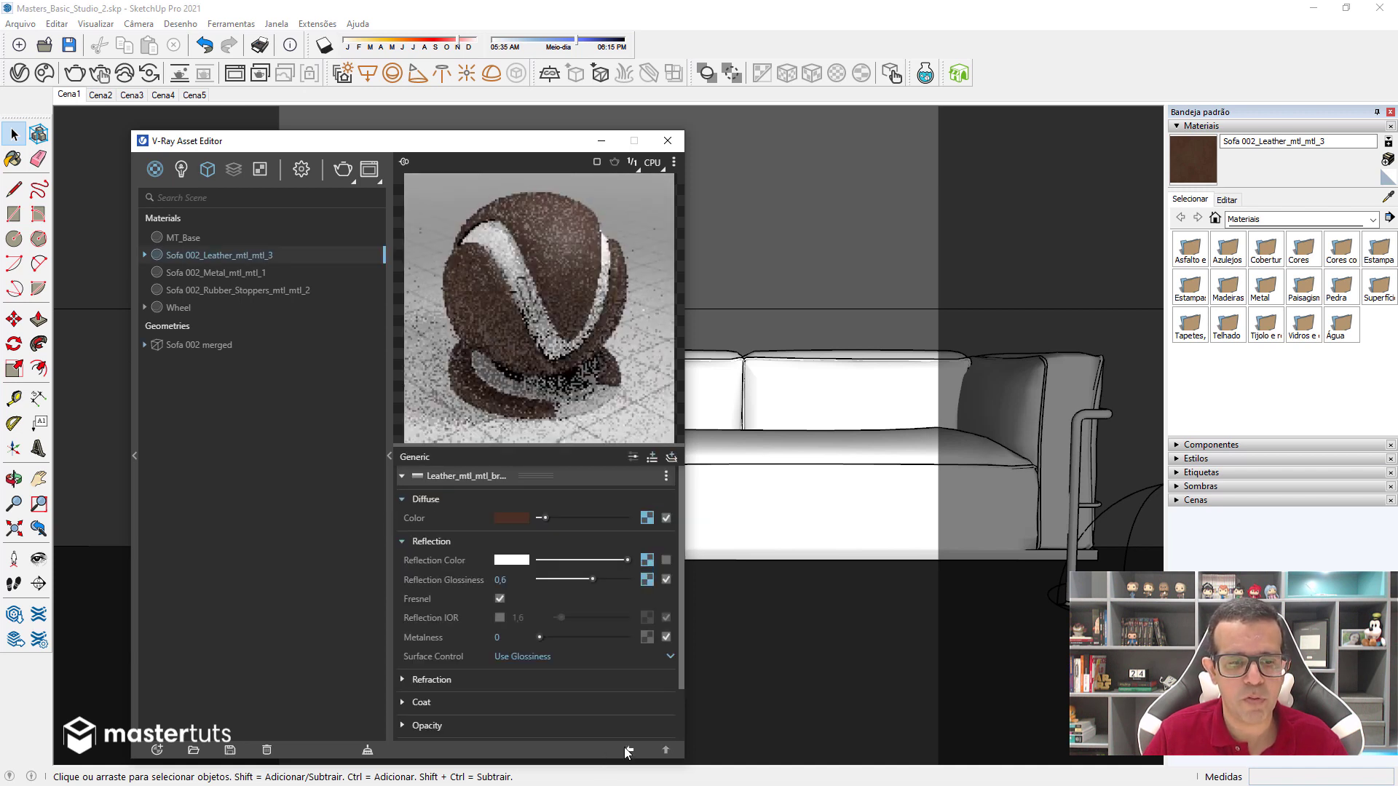
scroll(510, 685, down, 3)
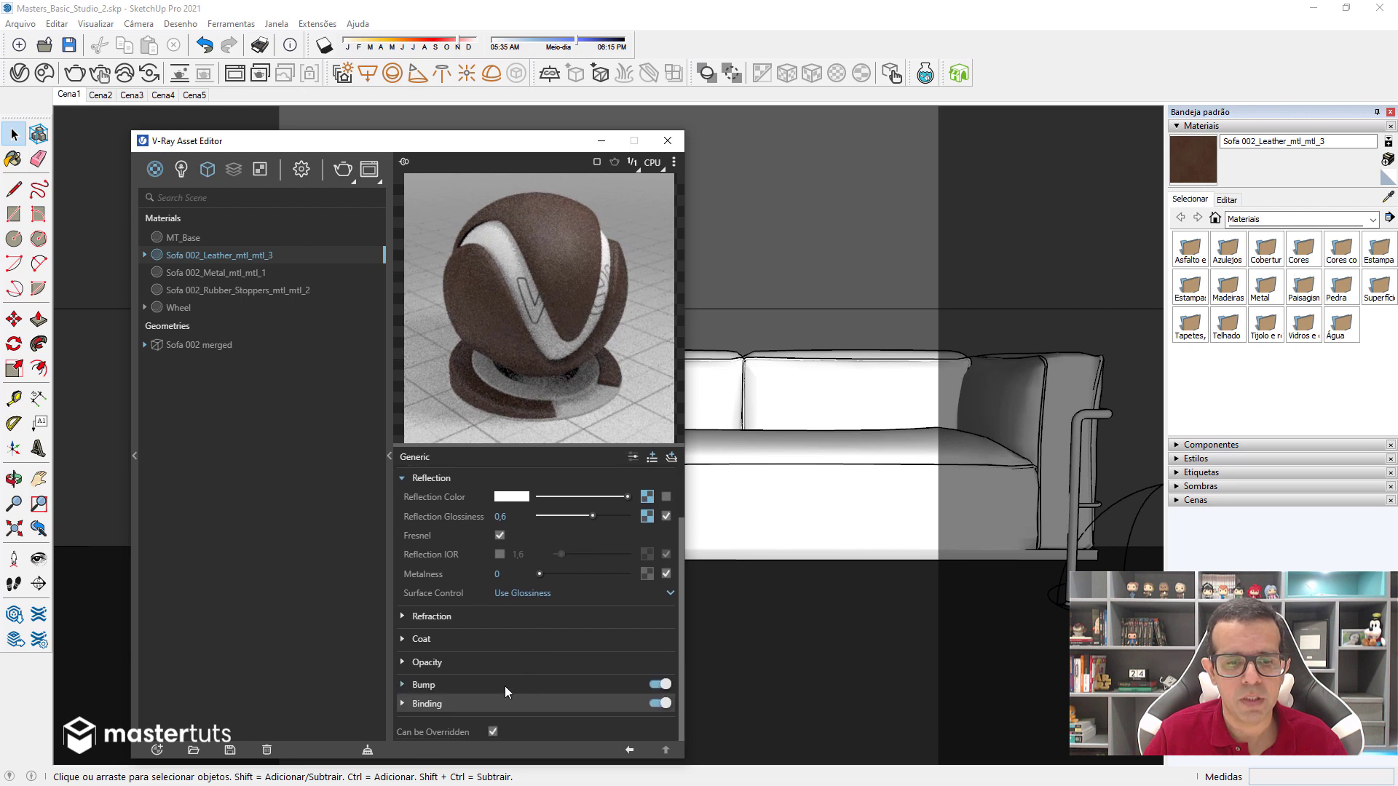
click(453, 683)
scroll(627, 665, down, 1)
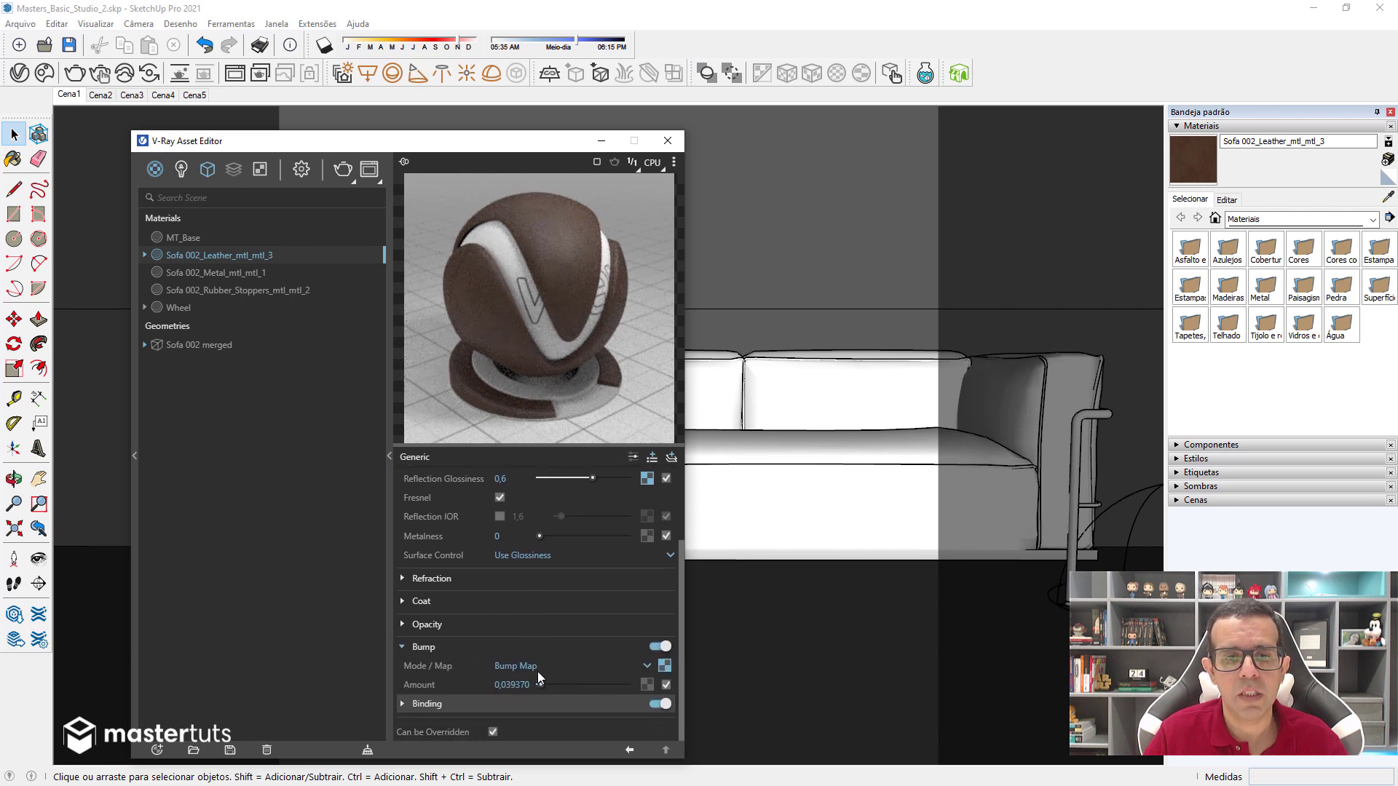
click(663, 671)
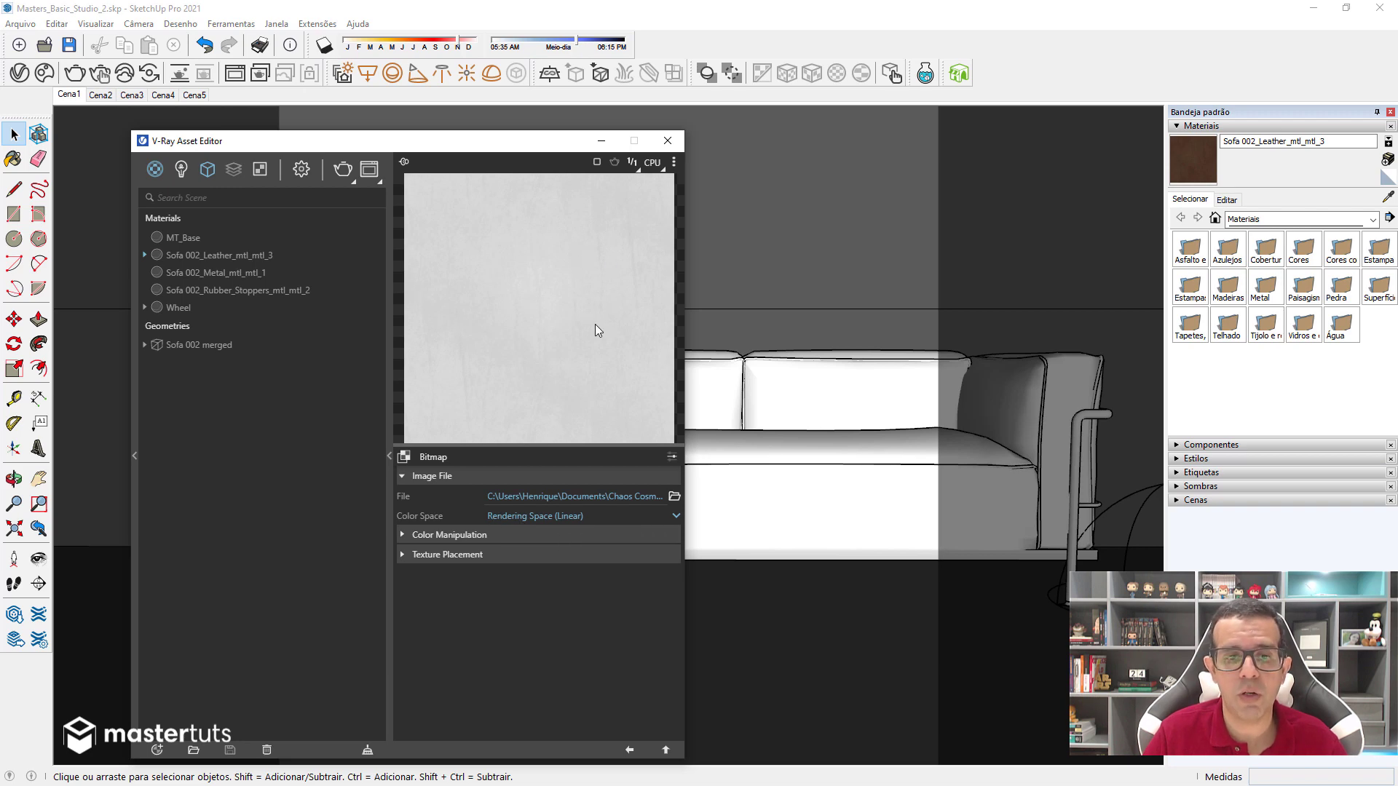
click(629, 750)
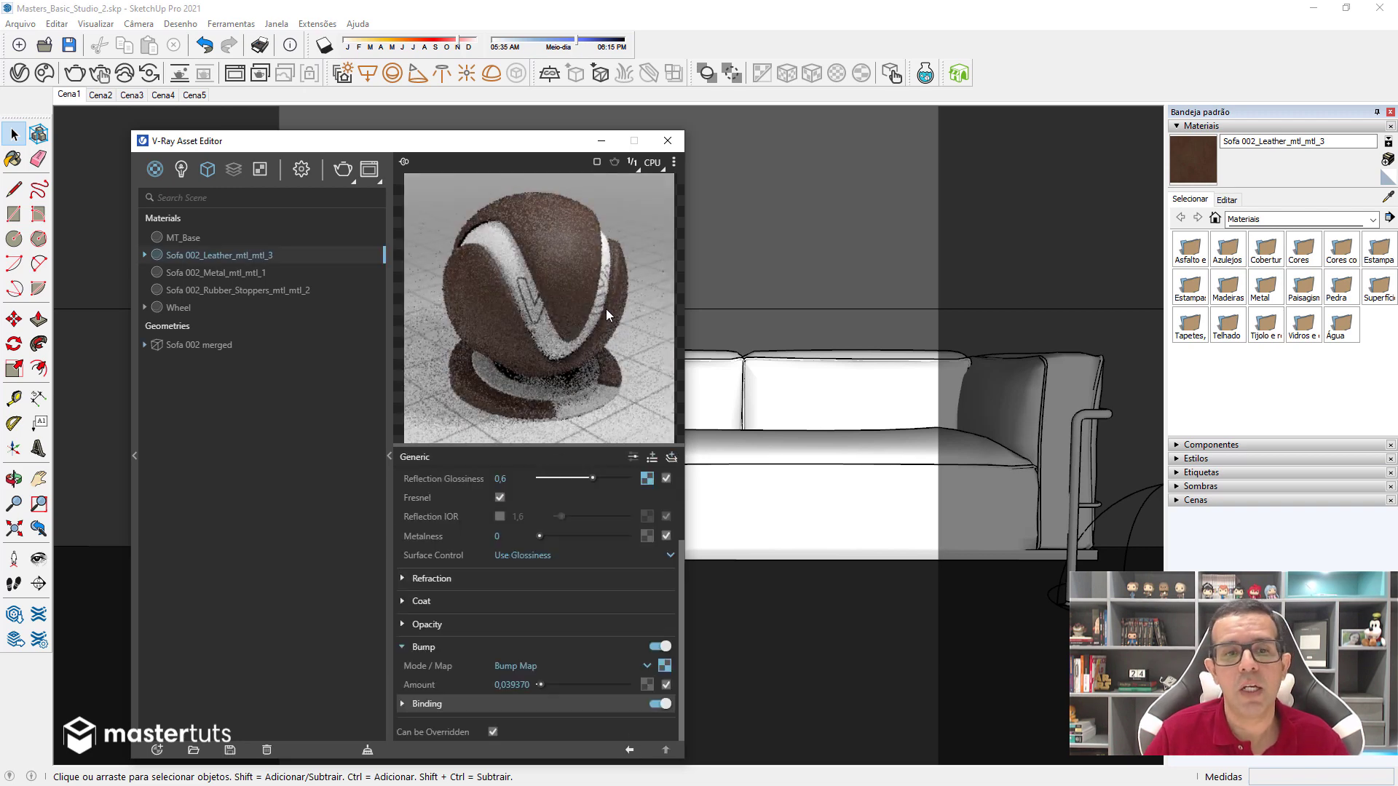
scroll(569, 535, up, 2)
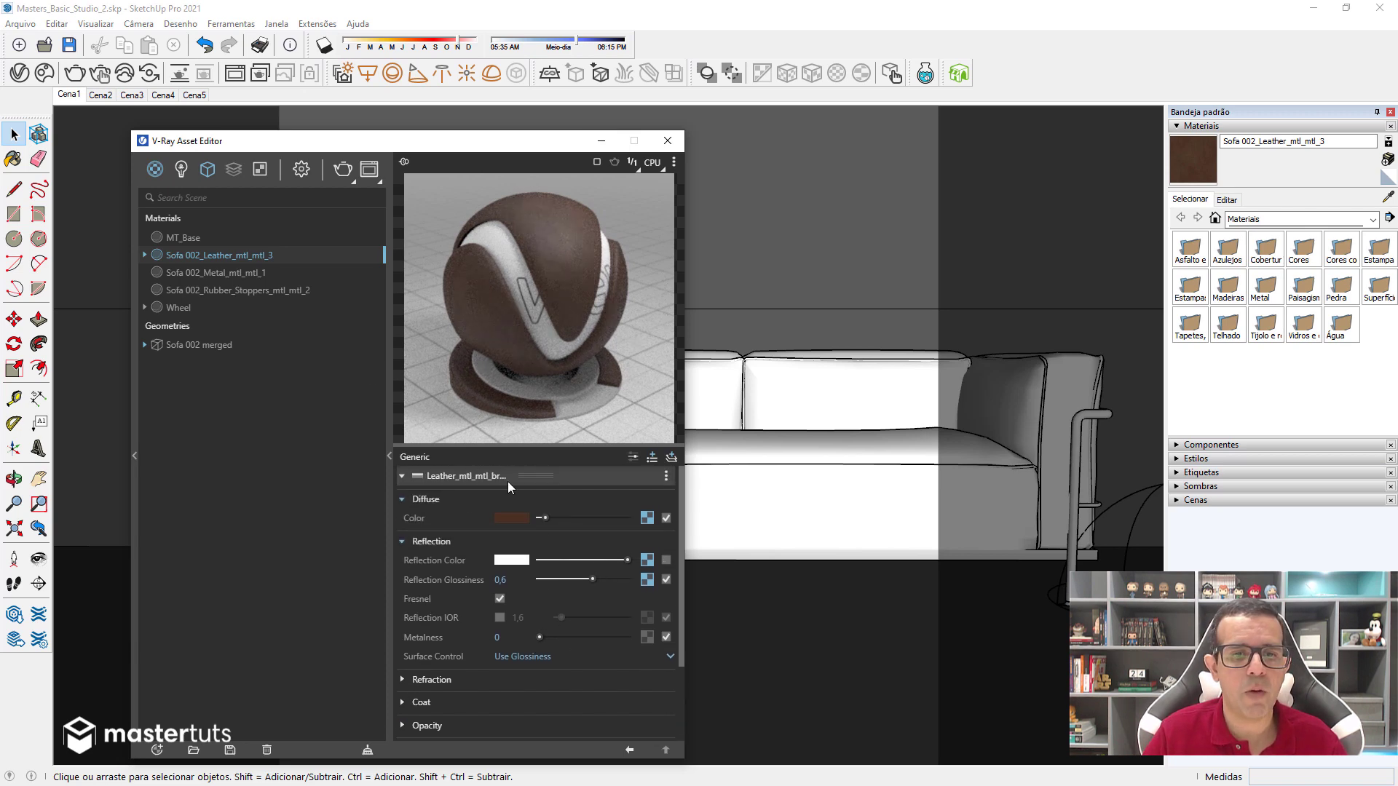
Open the sofa metal material's reflection settings, try metalness 0,95, then restore it to 1
click(208, 276)
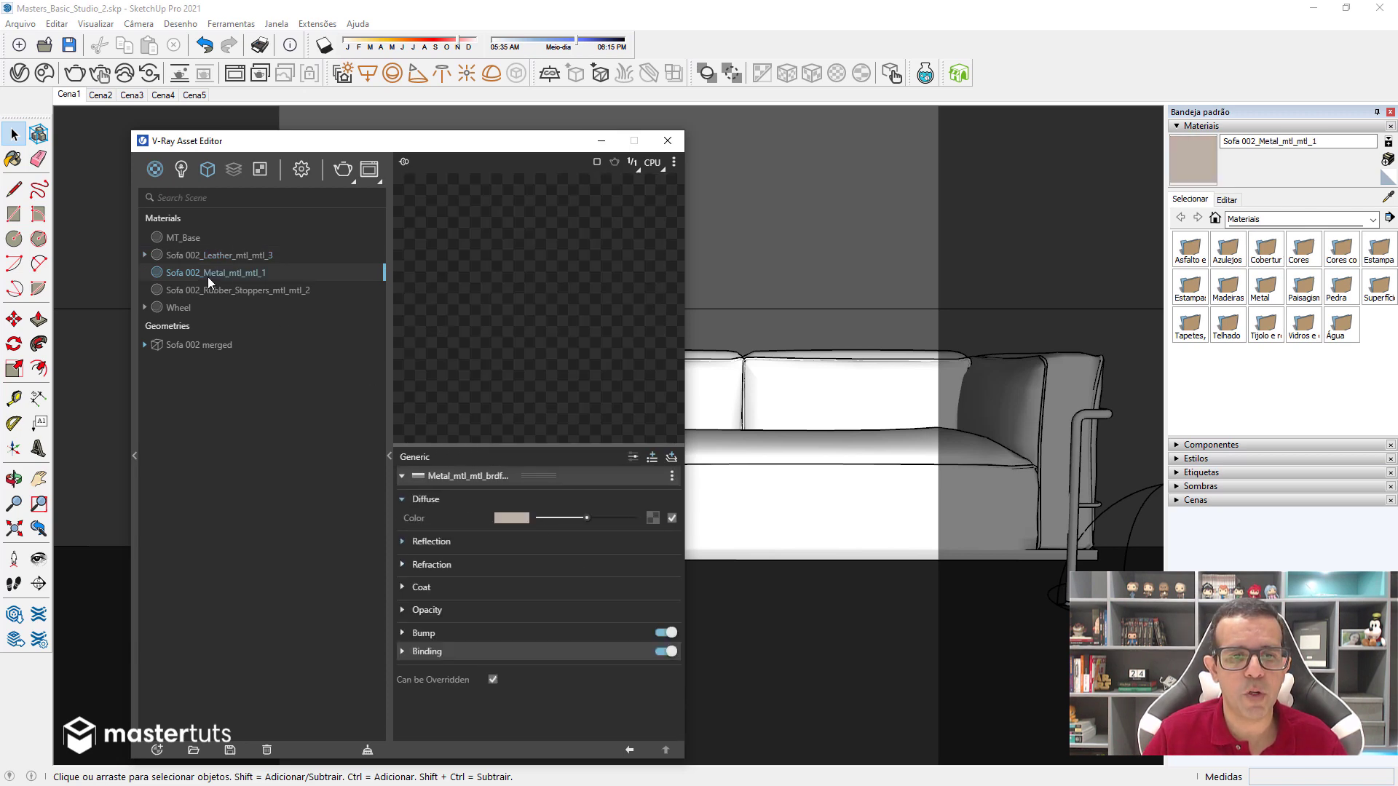
click(461, 542)
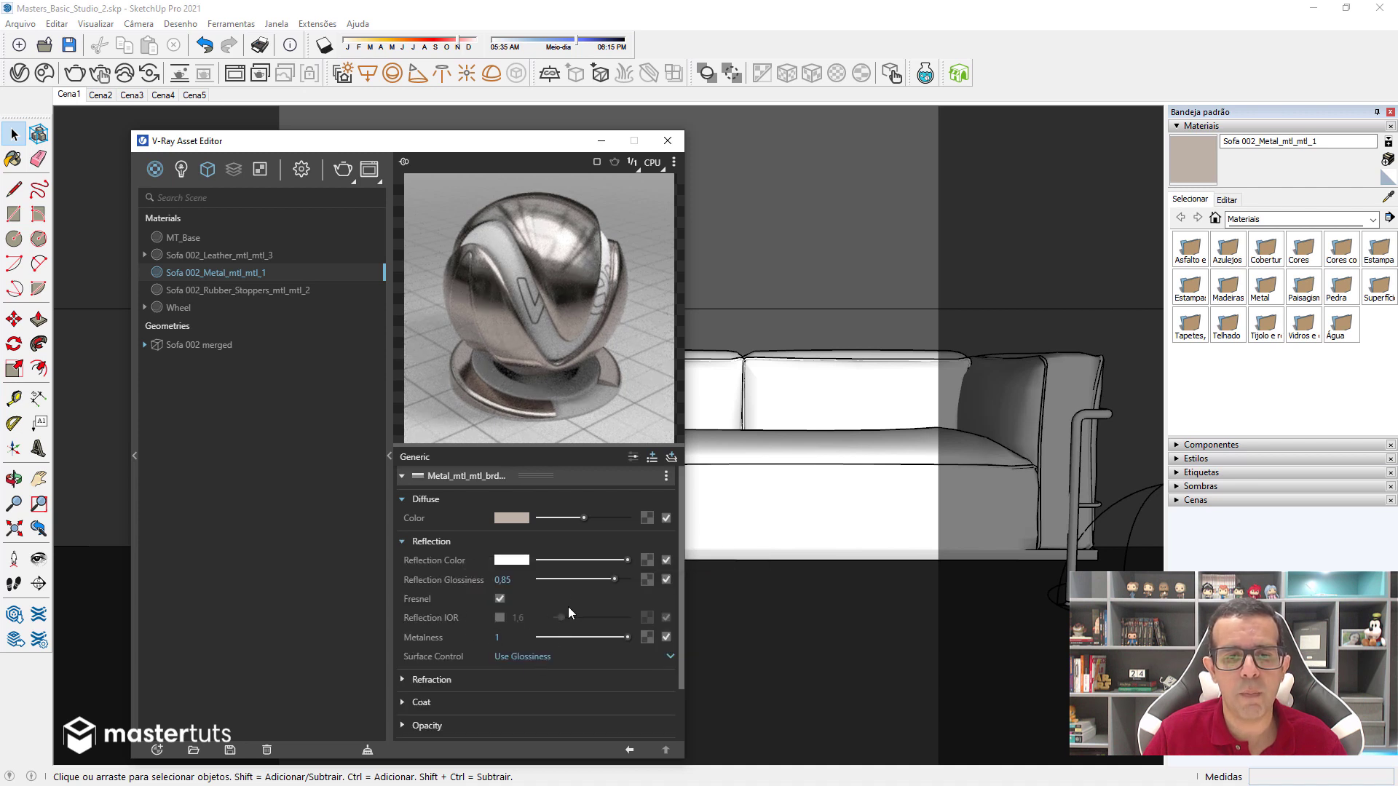
text(0,95)
key(Return)
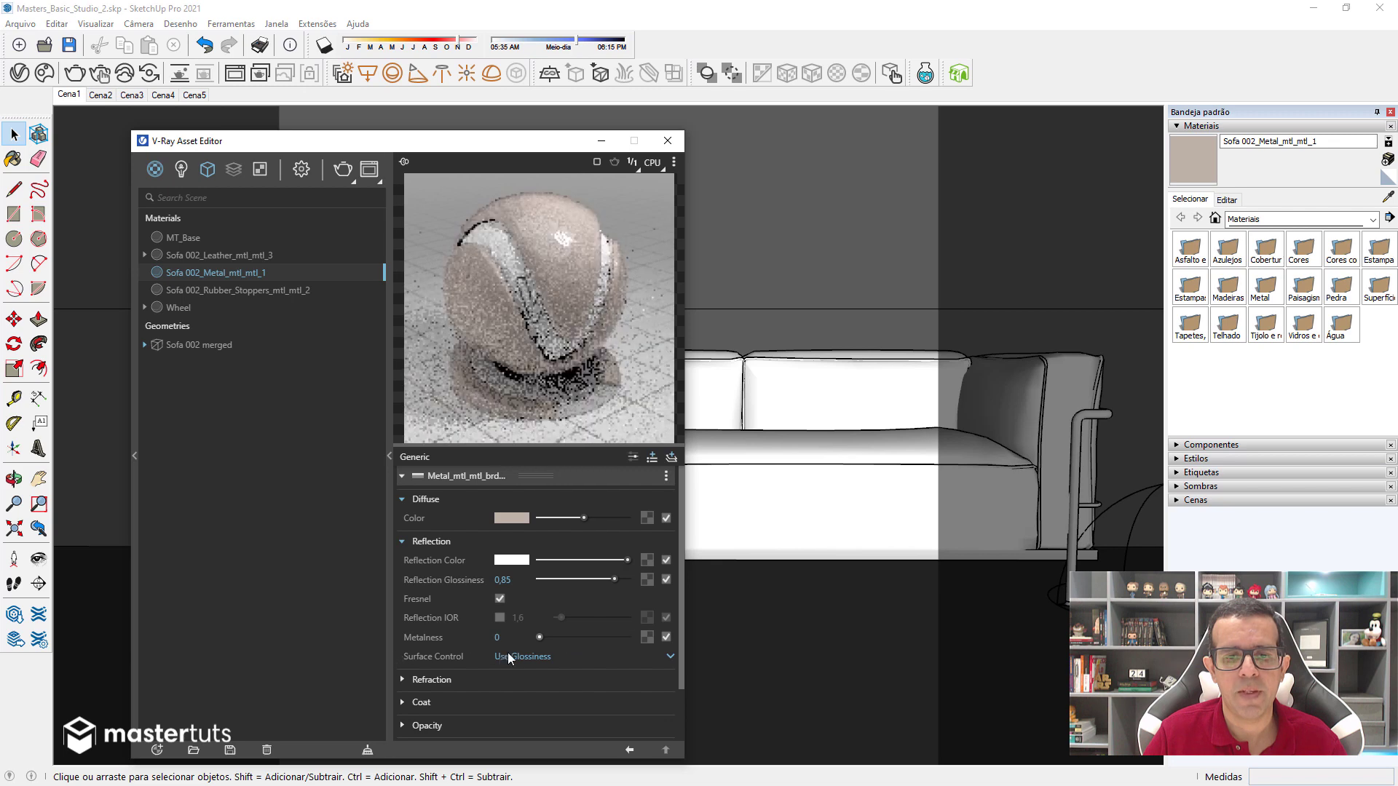
drag(668, 640, 670, 641)
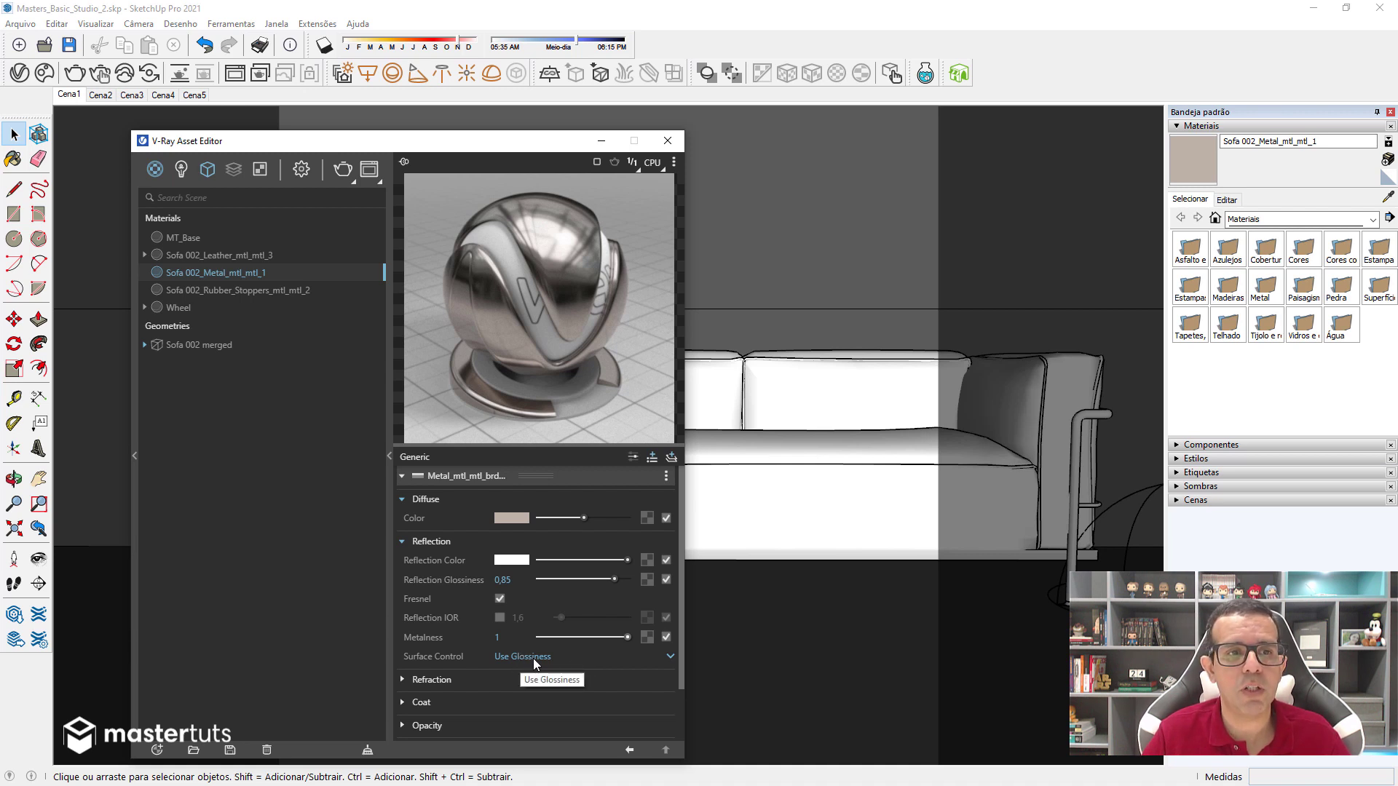
Set the Rubber_Stoppers diffuse colour to RGB 30,30,30 using the 0-255 range
click(224, 291)
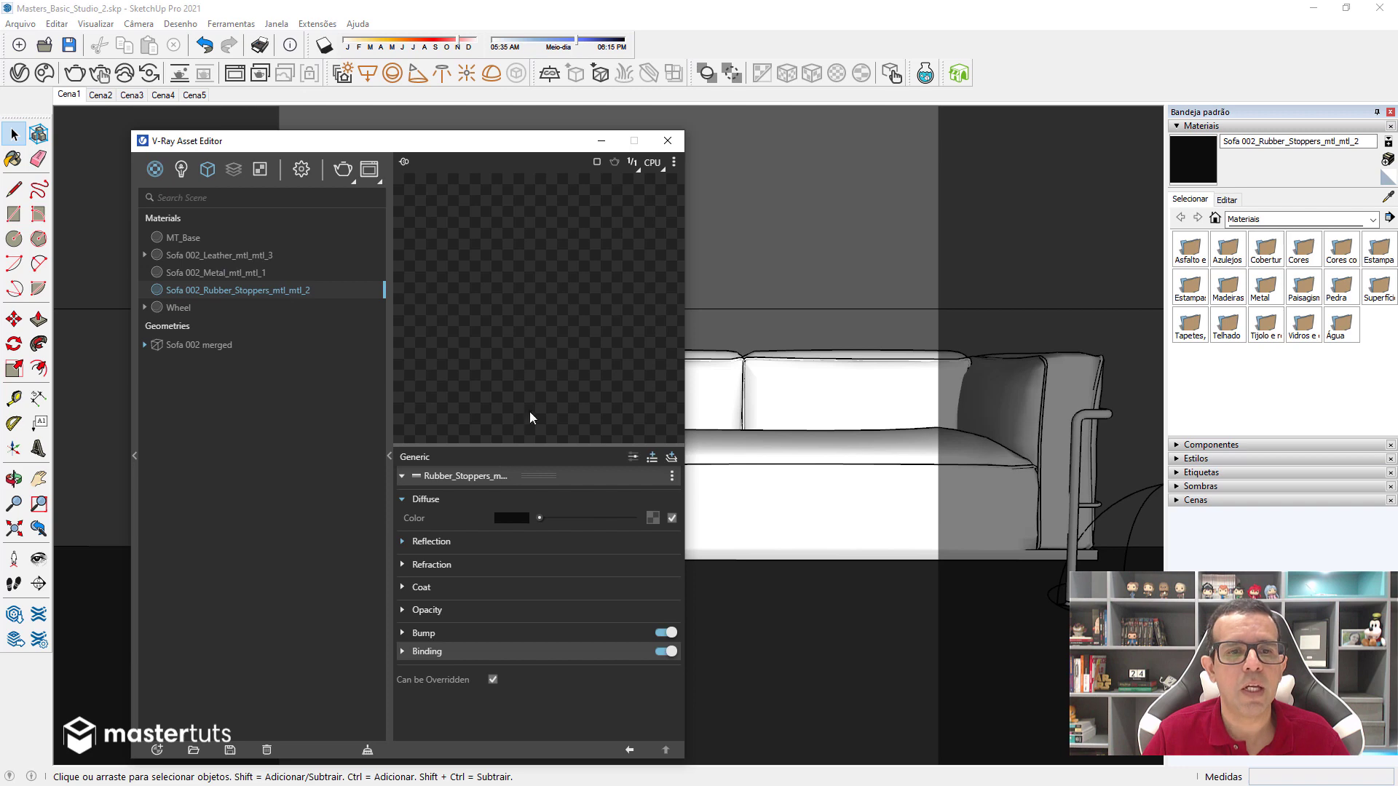
click(510, 514)
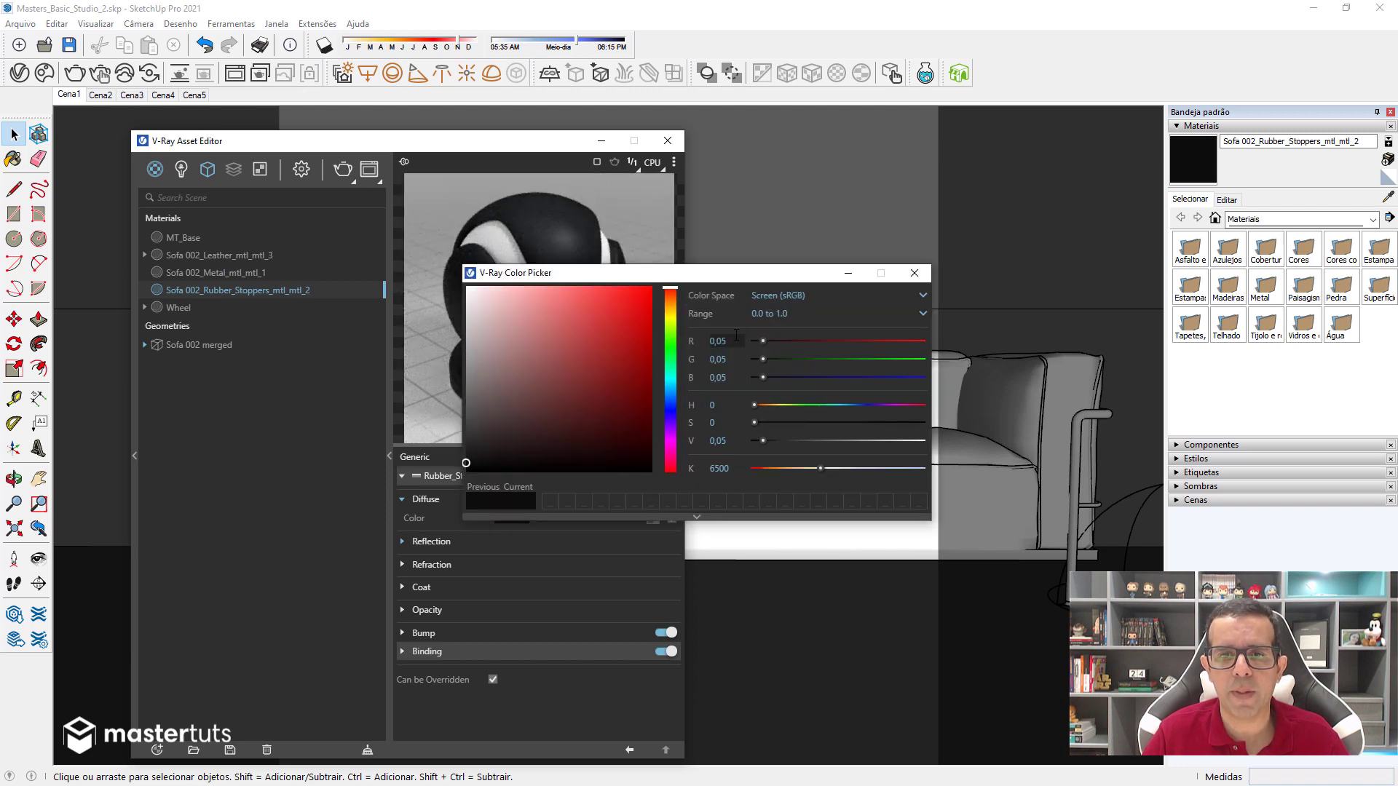
click(771, 313)
click(778, 351)
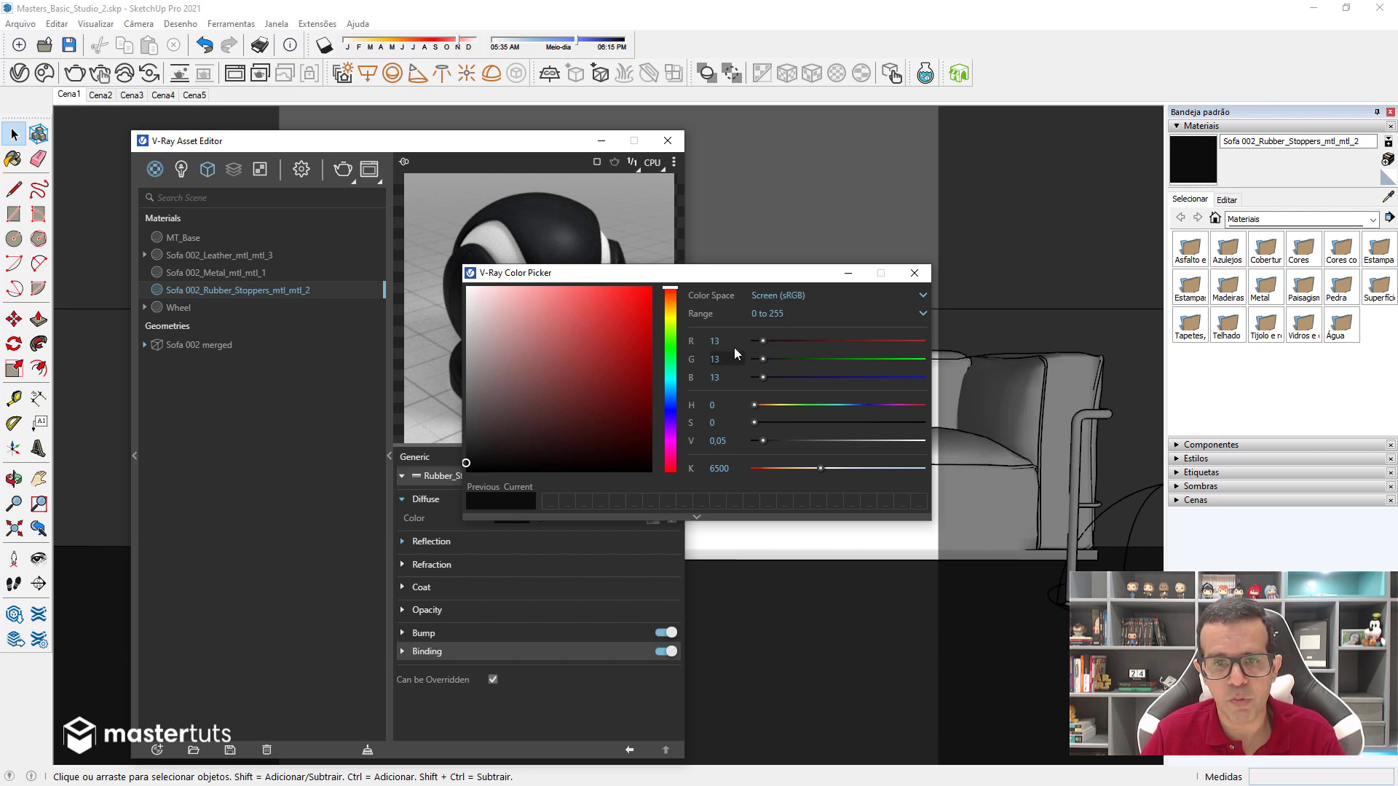
text(30)
key(Tab)
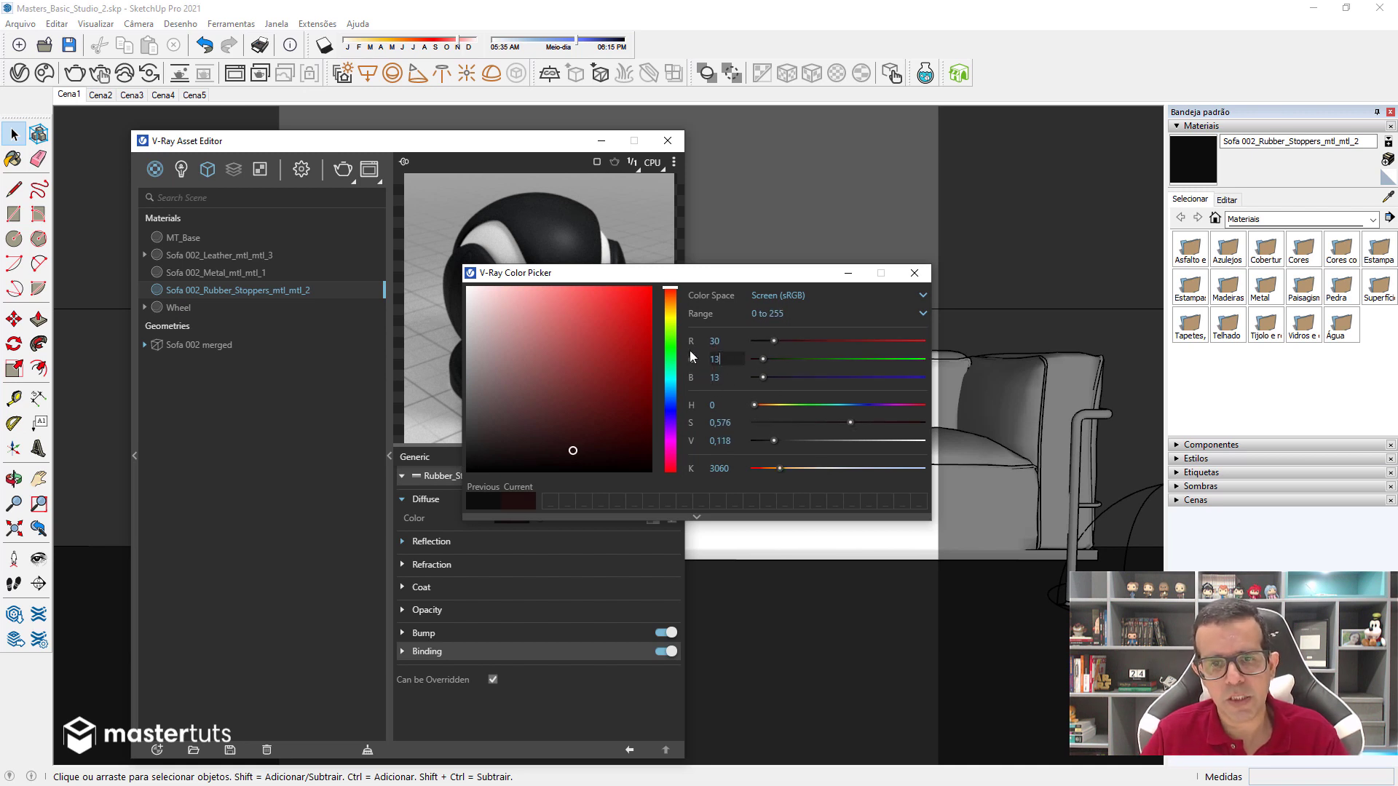
text(30)
key(Tab)
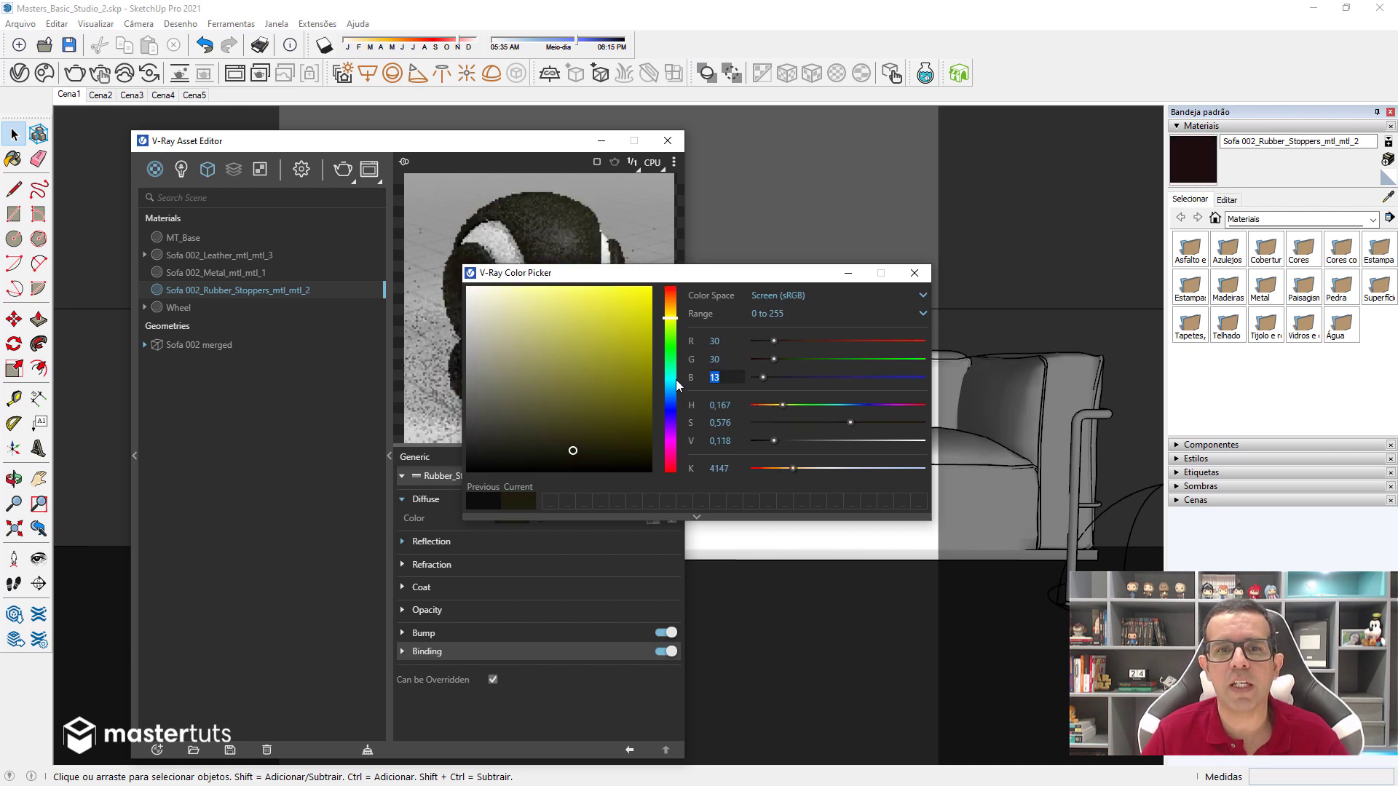
text(30)
click(736, 335)
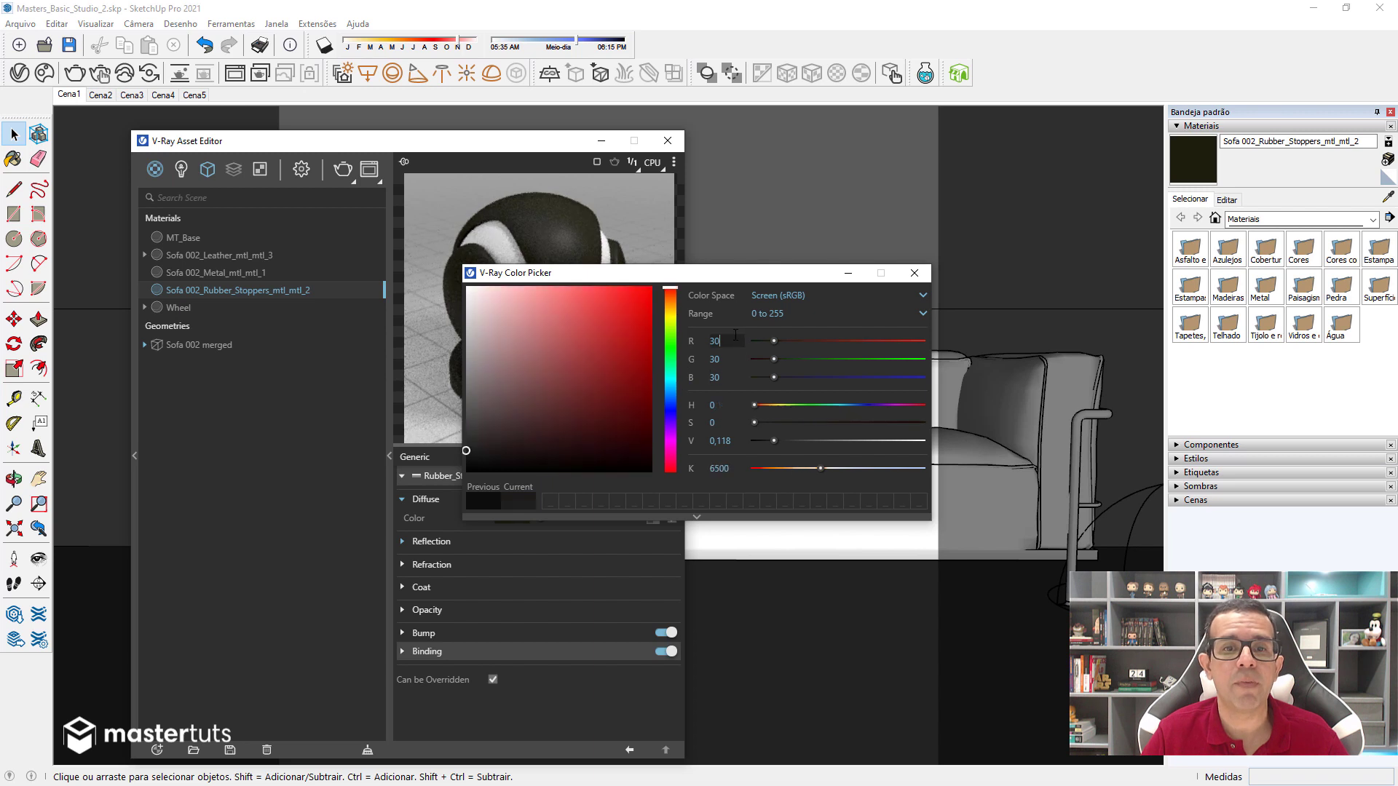
click(914, 273)
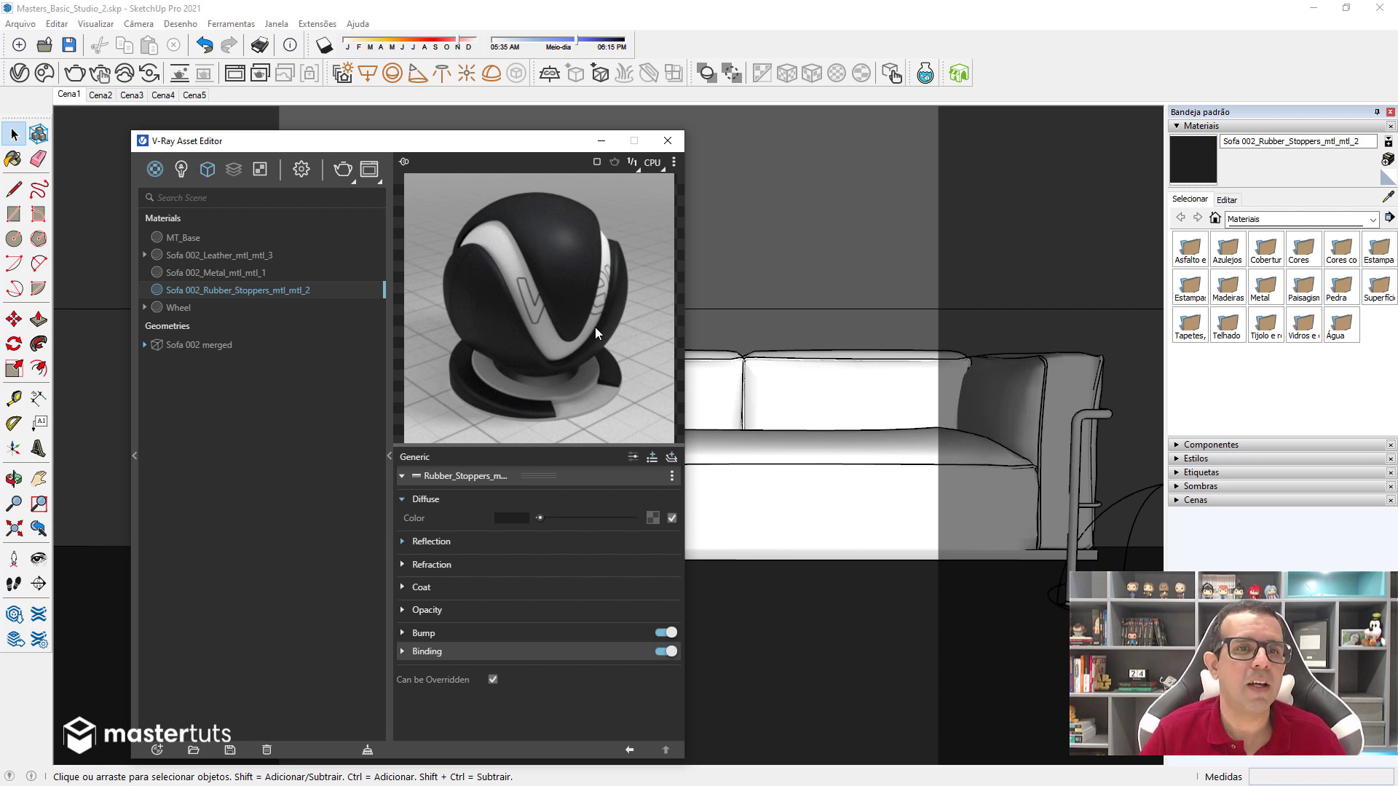
drag(409, 143, 373, 113)
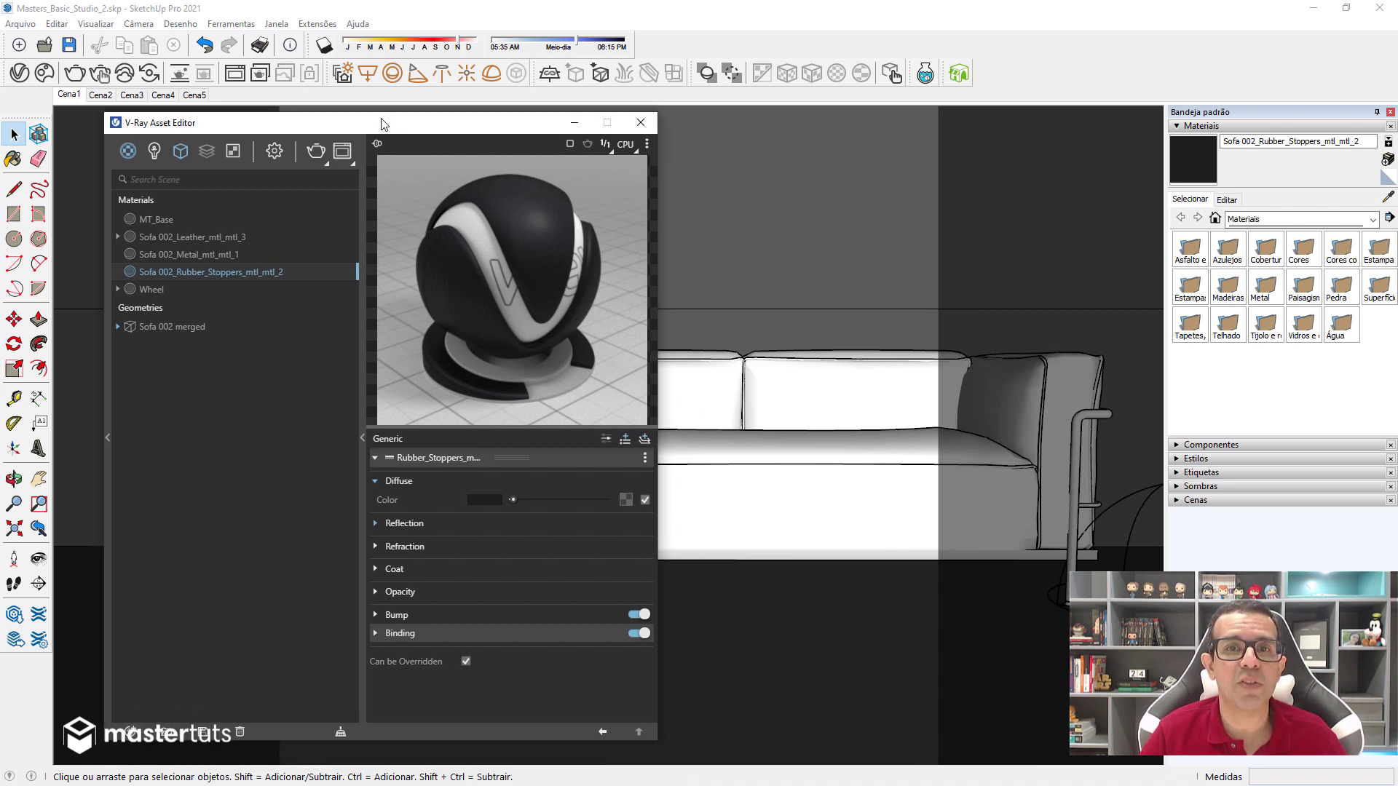